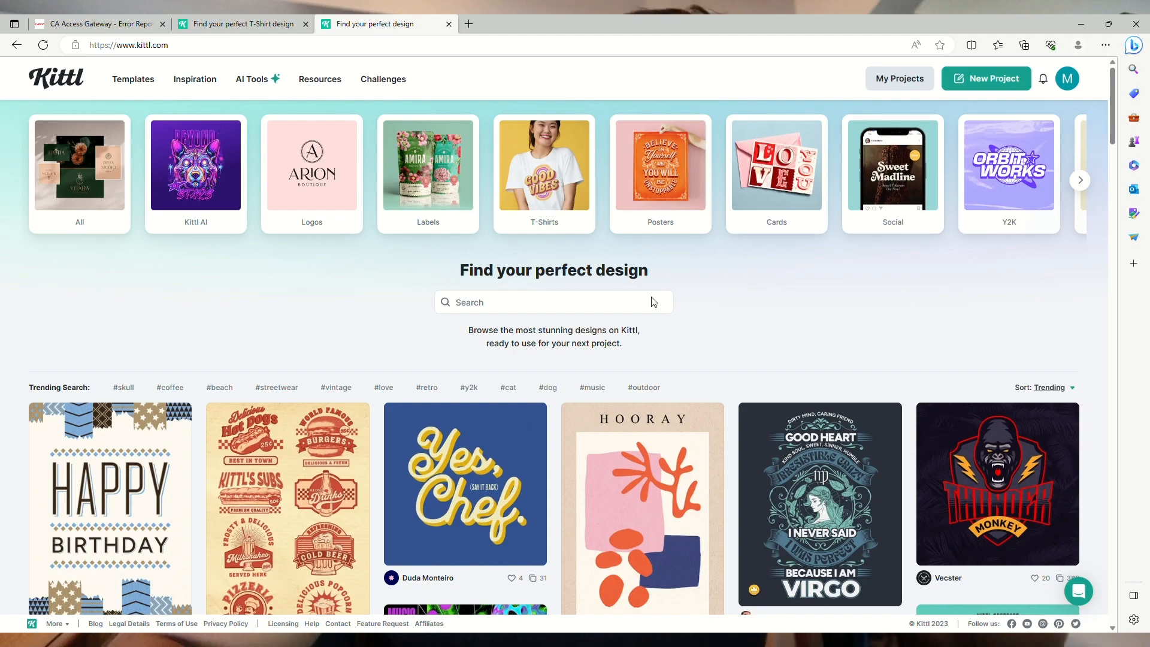
Browse the trending design templates on the Kittl home page
scroll(637, 310, "down", 6)
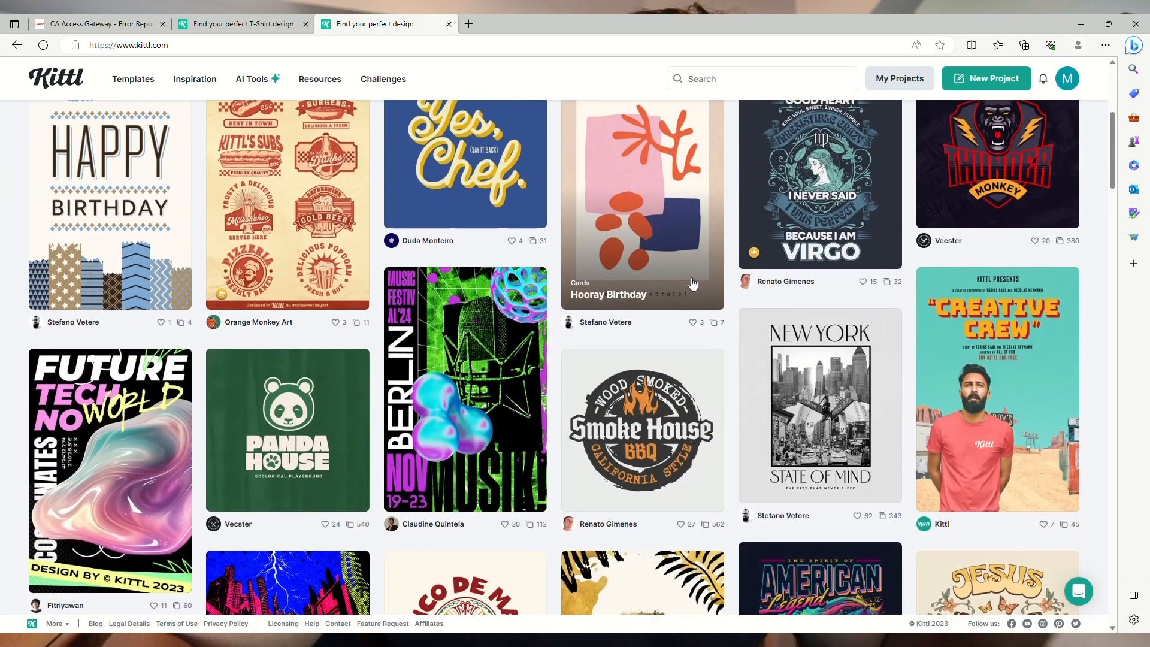
scroll(634, 275, "down", 11)
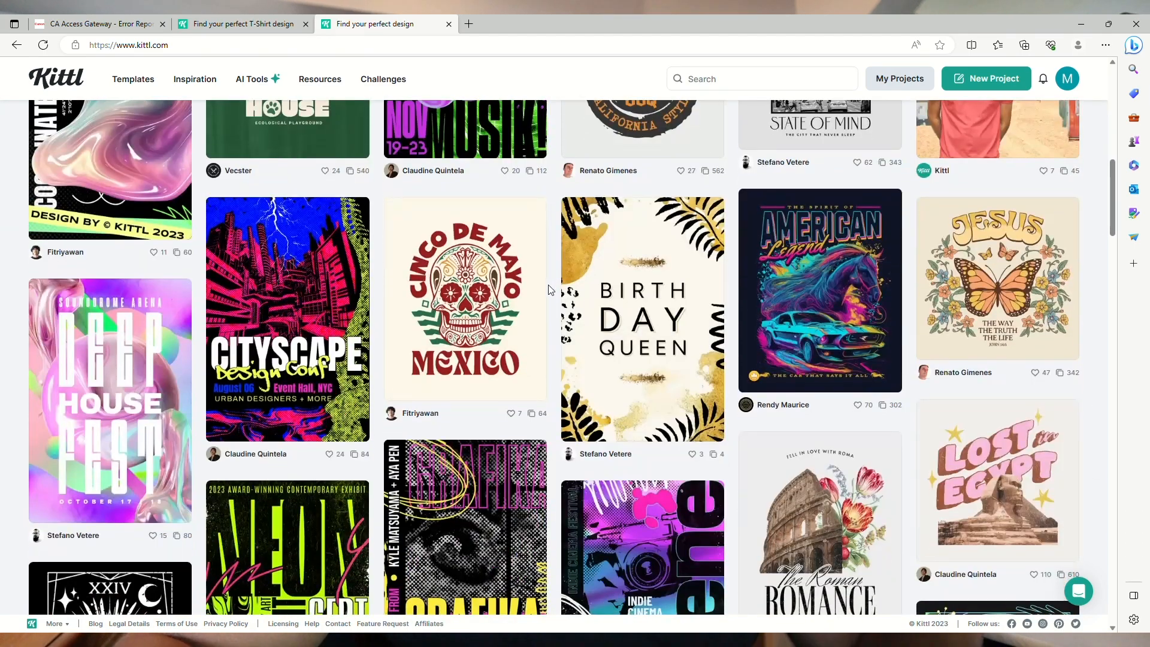
scroll(551, 295, "down", 7)
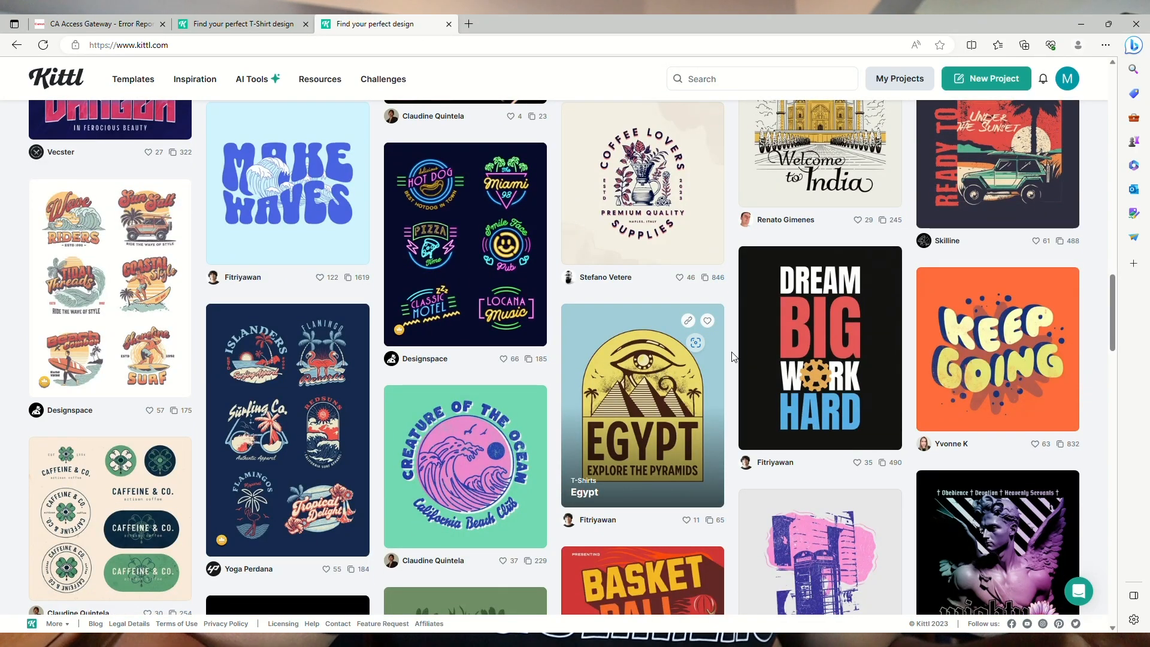
scroll(732, 357, "up", 6)
scroll(735, 305, "up", 12)
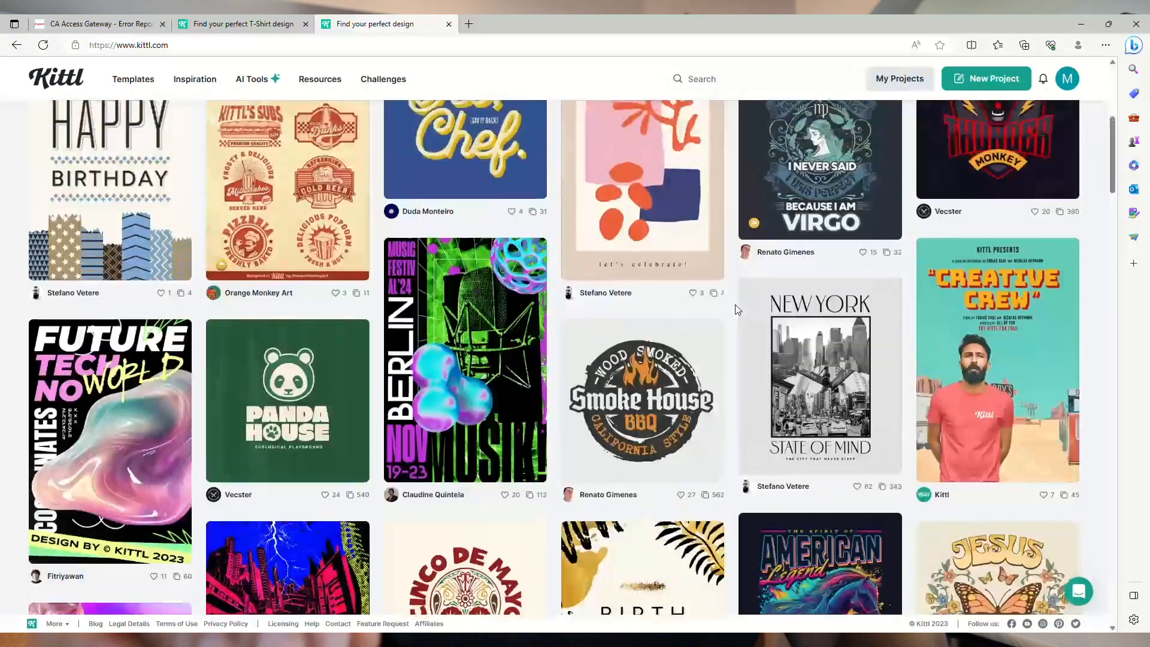
scroll(735, 305, "up", 6)
mouse_move(254, 84)
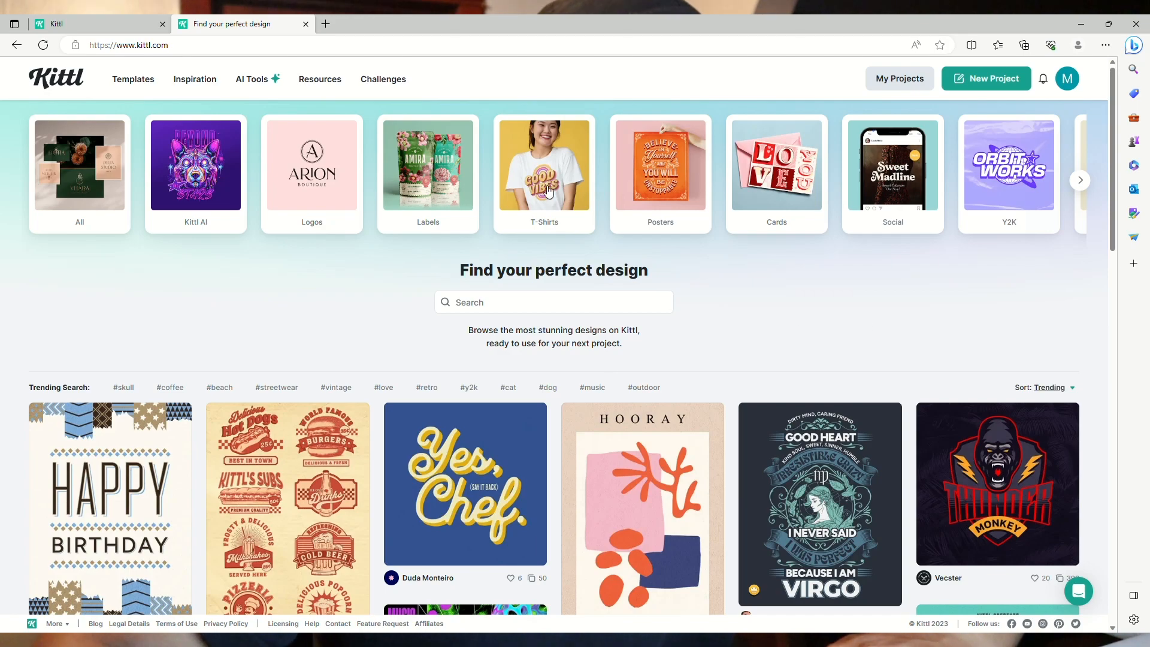
Open the T-Shirts template category and look through its designs
left_click(557, 206)
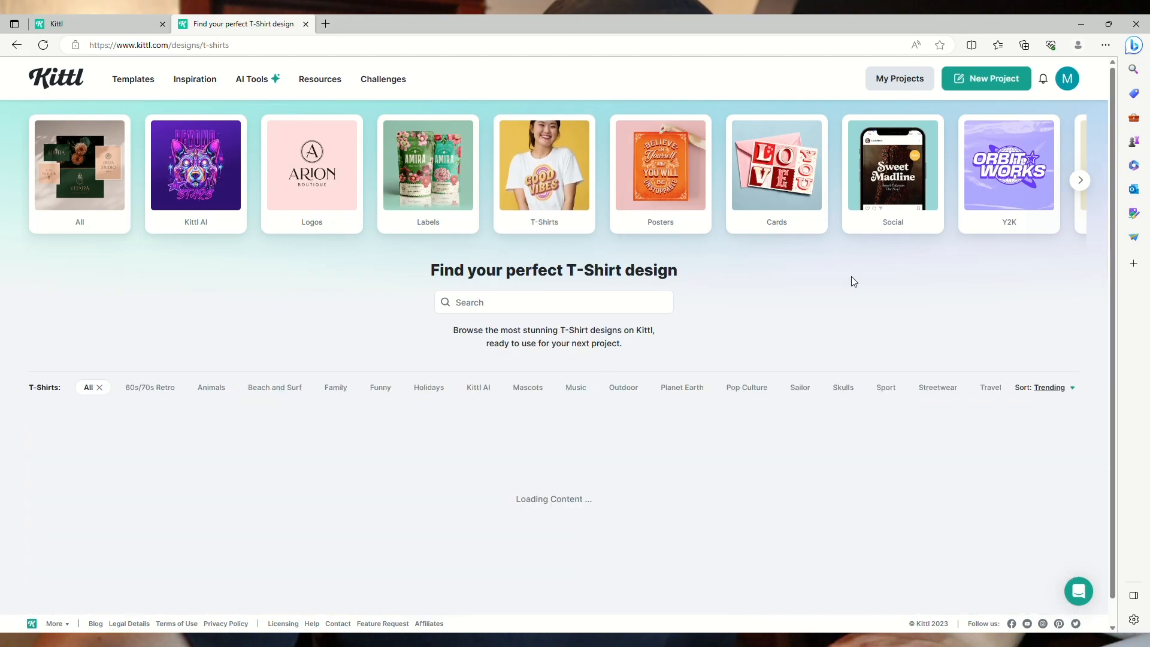
scroll(860, 276, "down", 4)
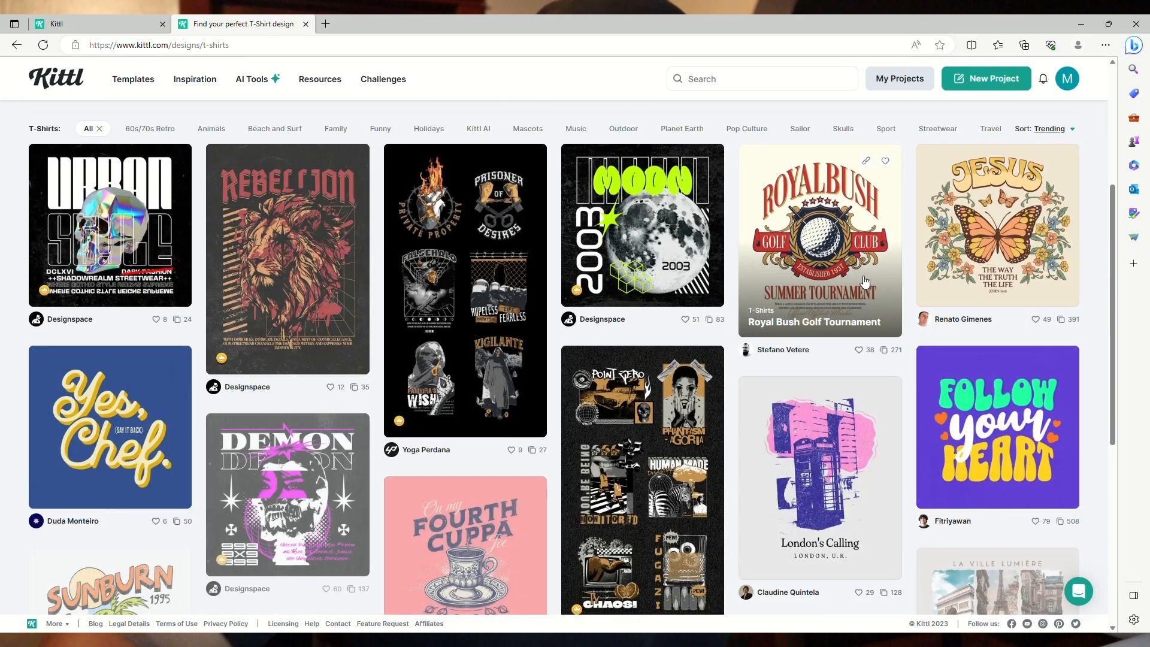
scroll(864, 282, "down", 15)
scroll(740, 359, "down", 10)
scroll(735, 381, "down", 15)
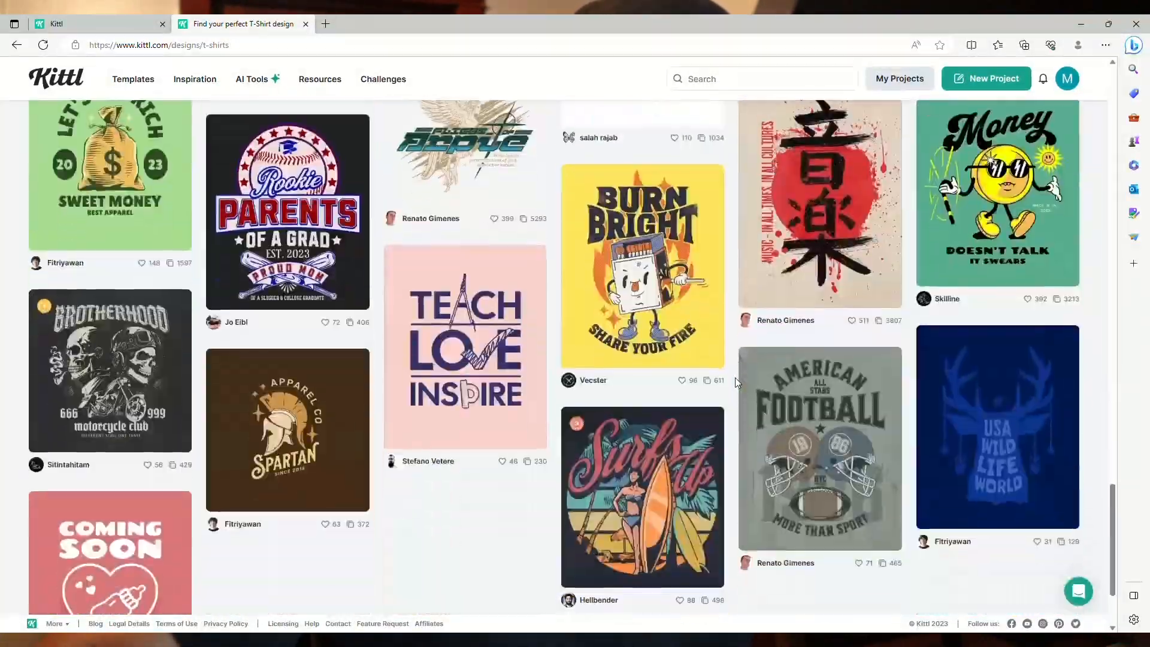
scroll(735, 381, "down", 5)
scroll(735, 381, "up", 15)
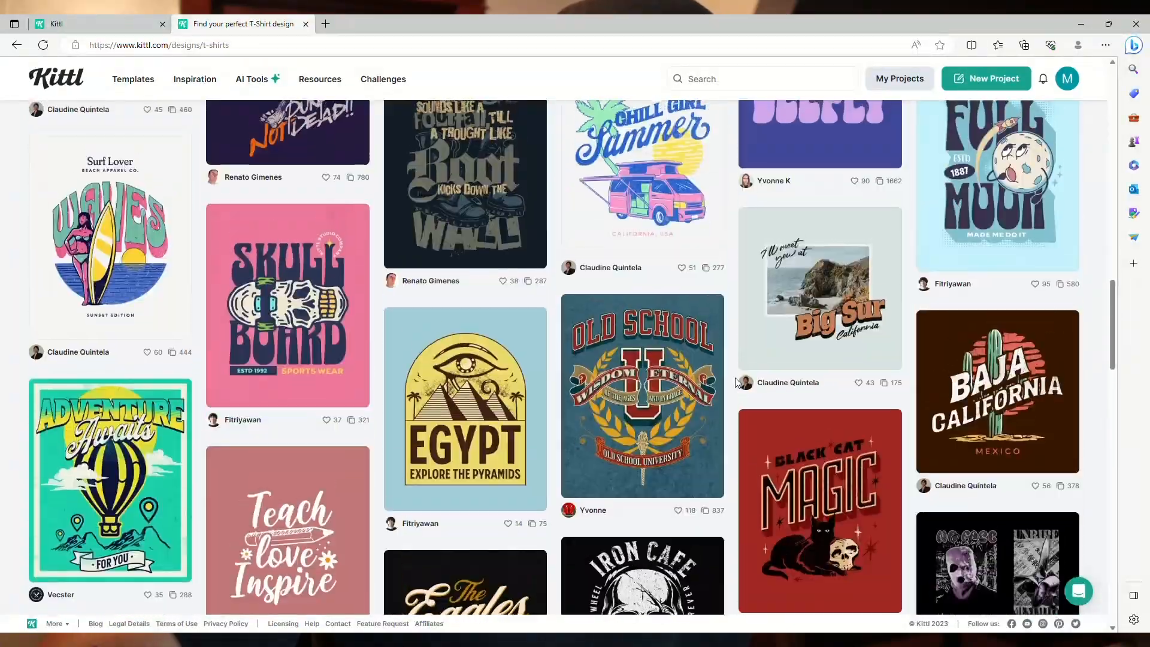
scroll(735, 382, "up", 20)
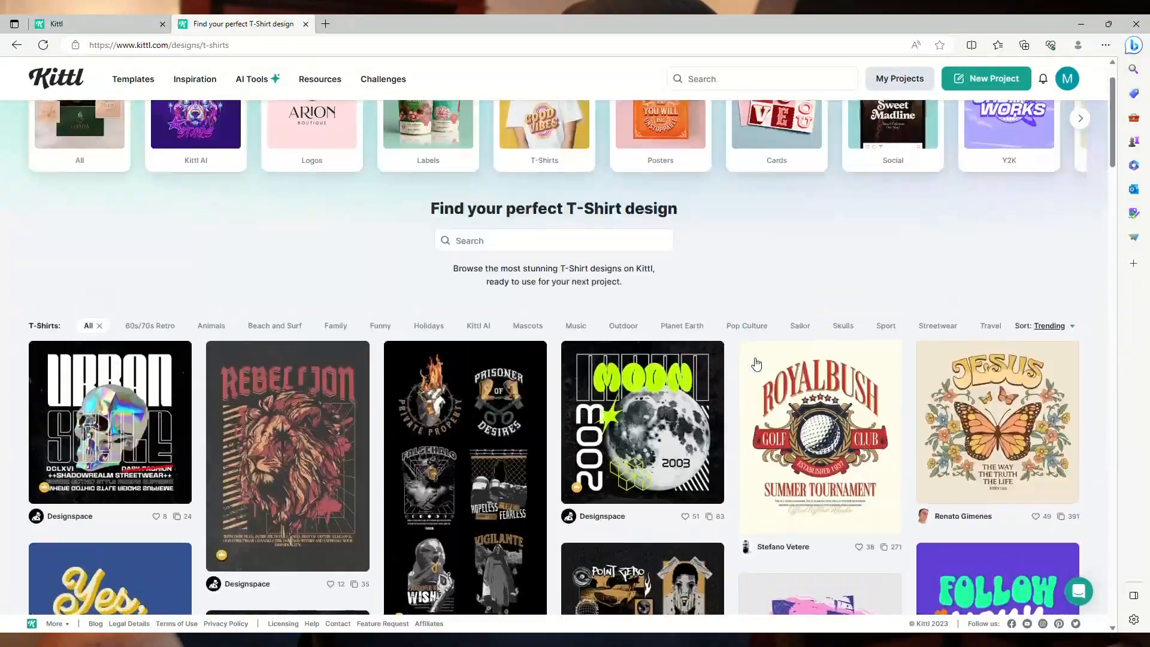
scroll(725, 365, "up", 2)
Filter the T-shirt designs to Planet Earth and open the smiling-sun "Take Care of Our Earth" template for editing
left_click(682, 388)
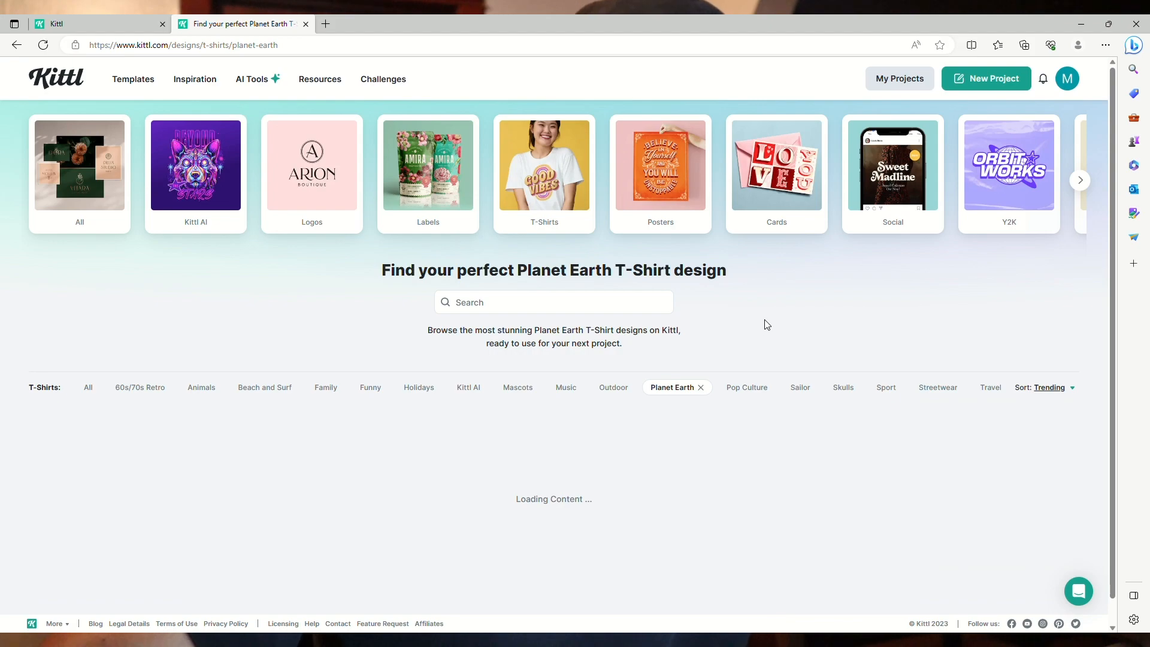
scroll(777, 321, "down", 8)
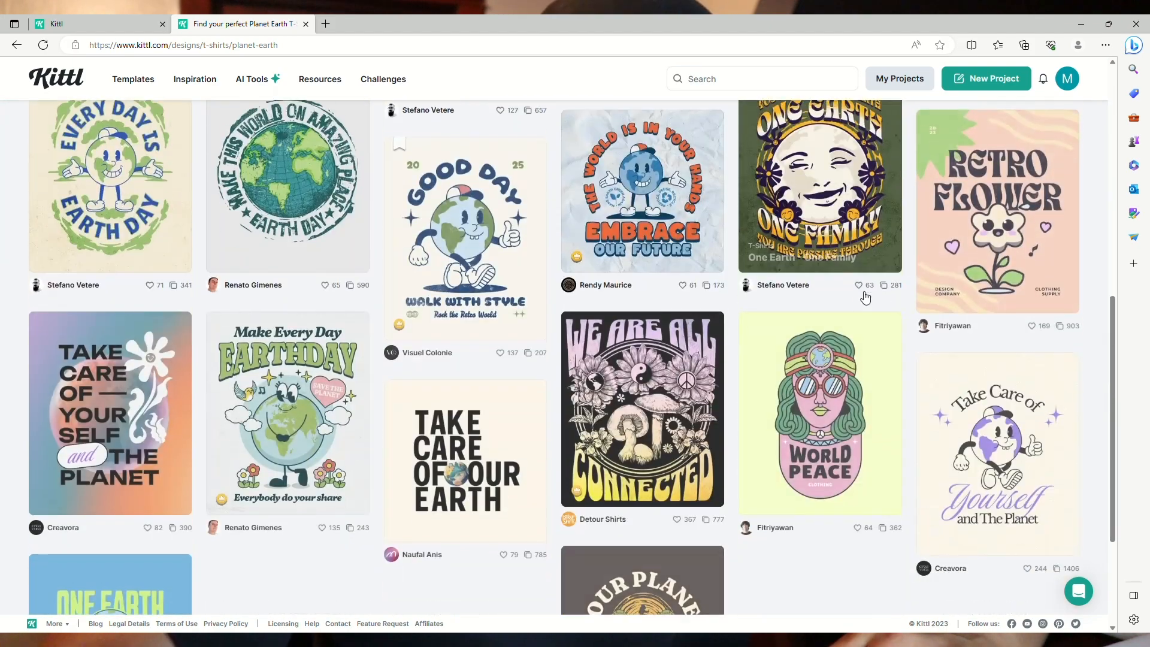
scroll(865, 297, "down", 15)
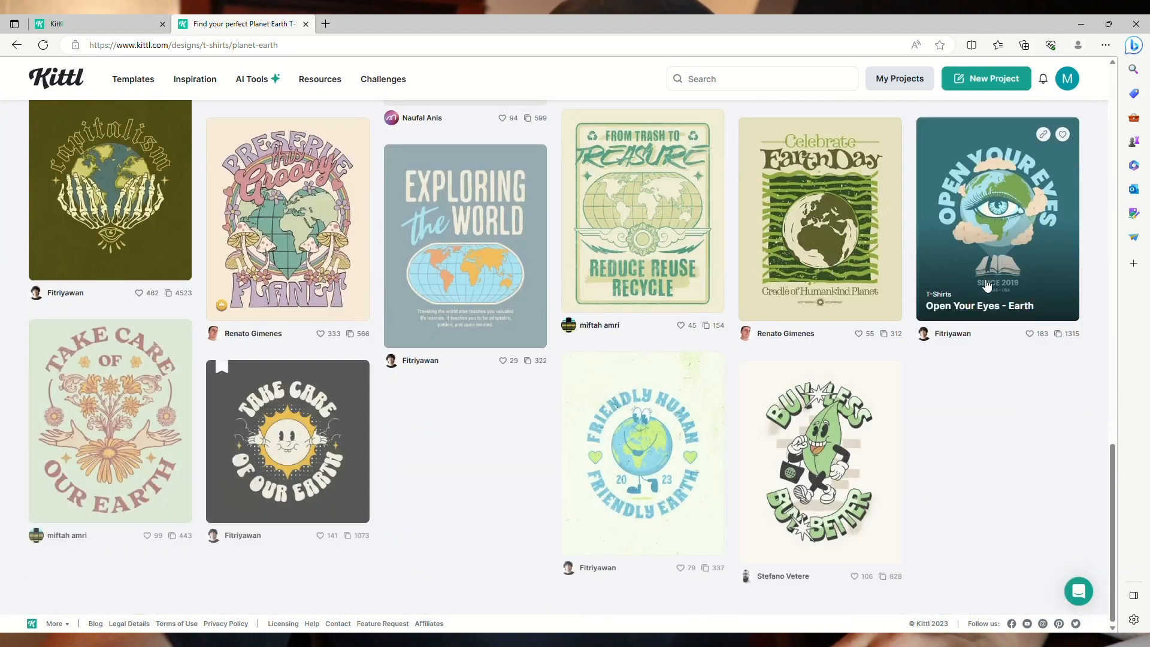
left_click(302, 419)
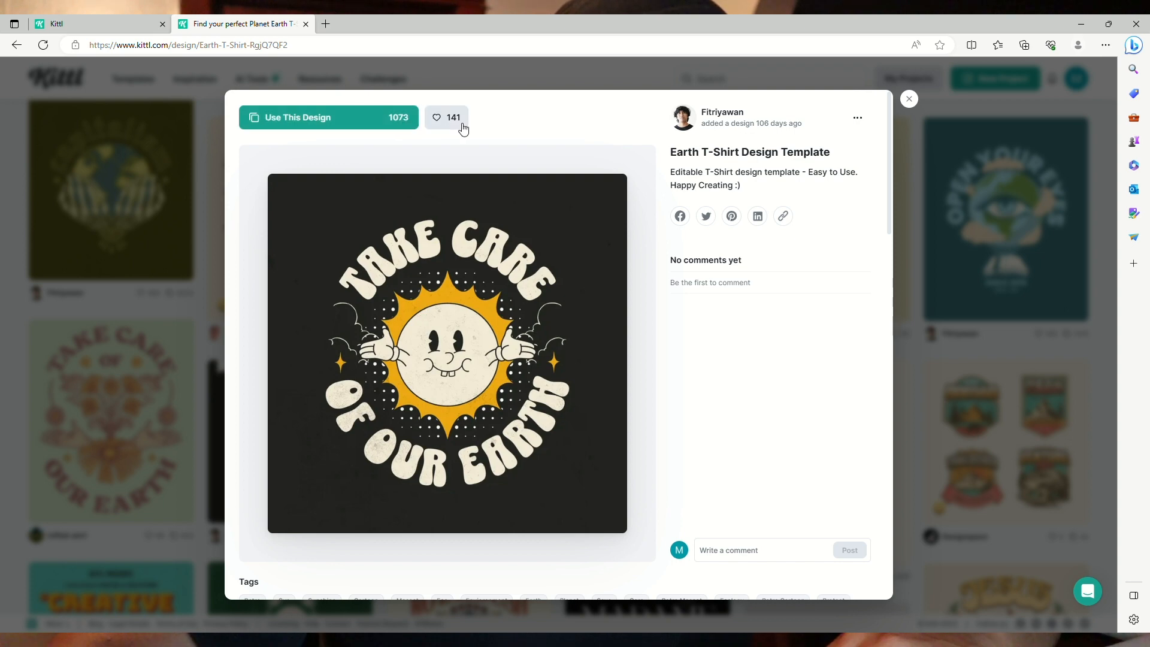
left_click(322, 118)
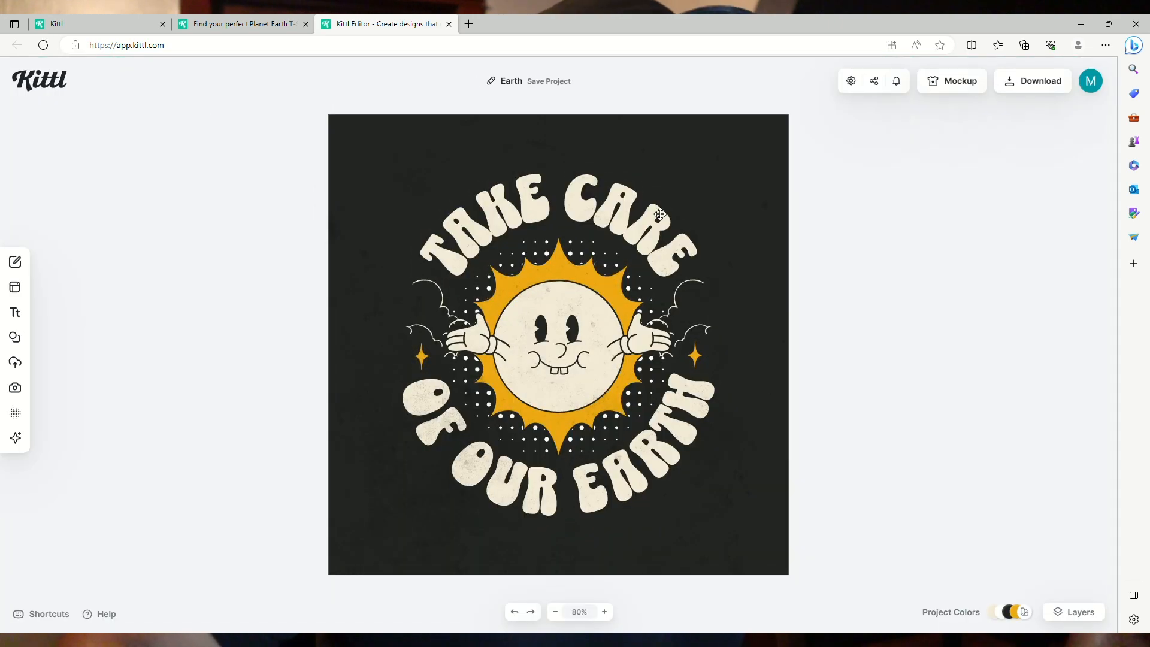
Select all the sun artwork and lettering on the canvas and apply the (Un-)Group command to it
left_click_drag(874, 532, 195, 70)
right_click(588, 219)
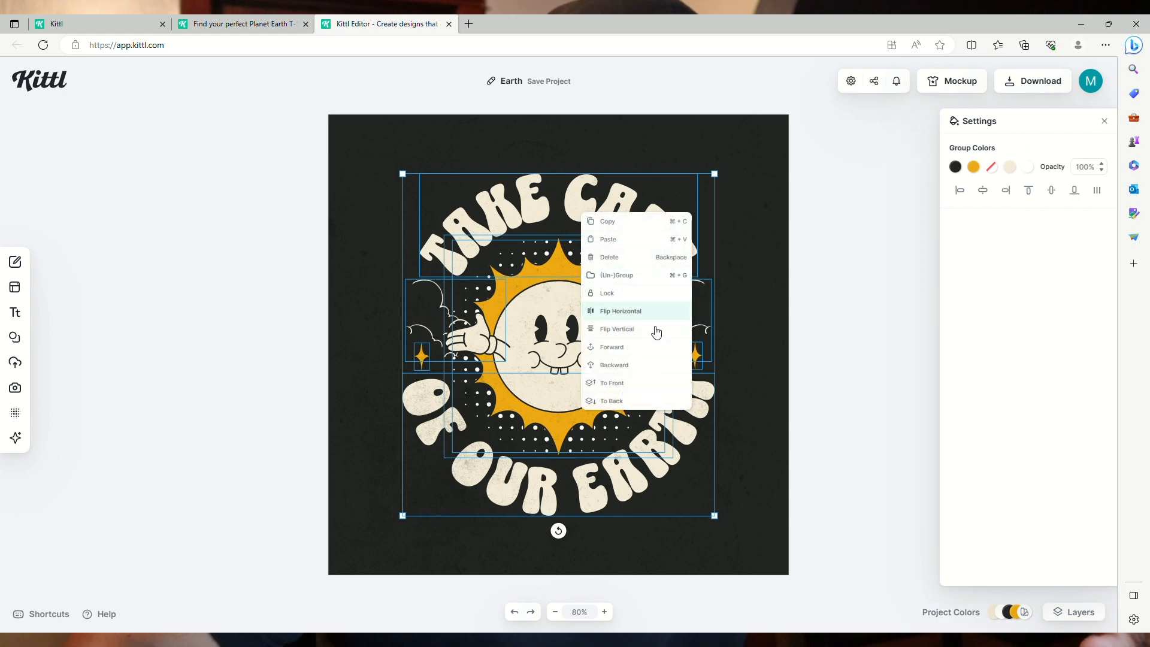
left_click(629, 277)
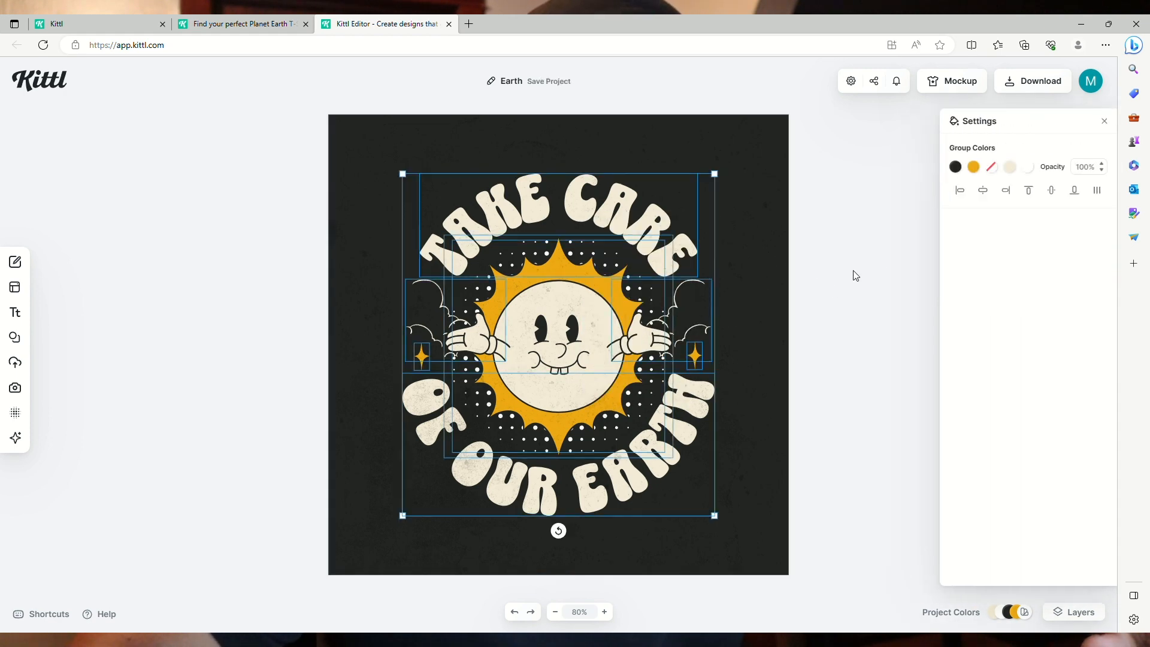
Delete the canvas background's texture and set the background colour to light grey c6c6c6
left_click(742, 320)
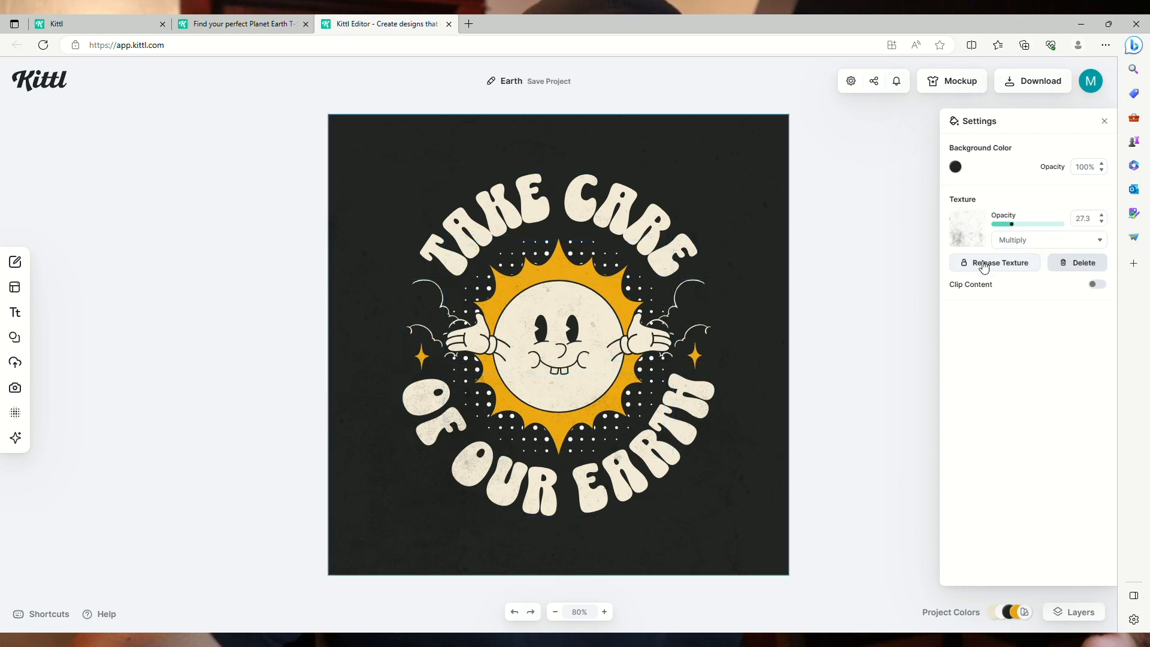
left_click(1085, 265)
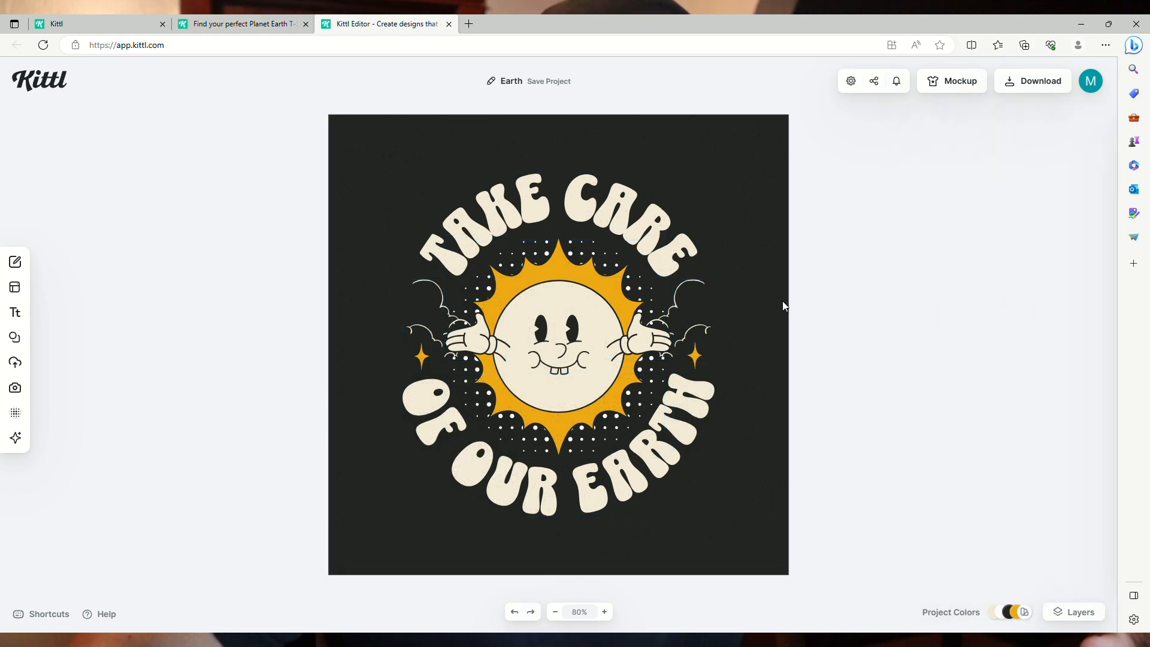
left_click(957, 168)
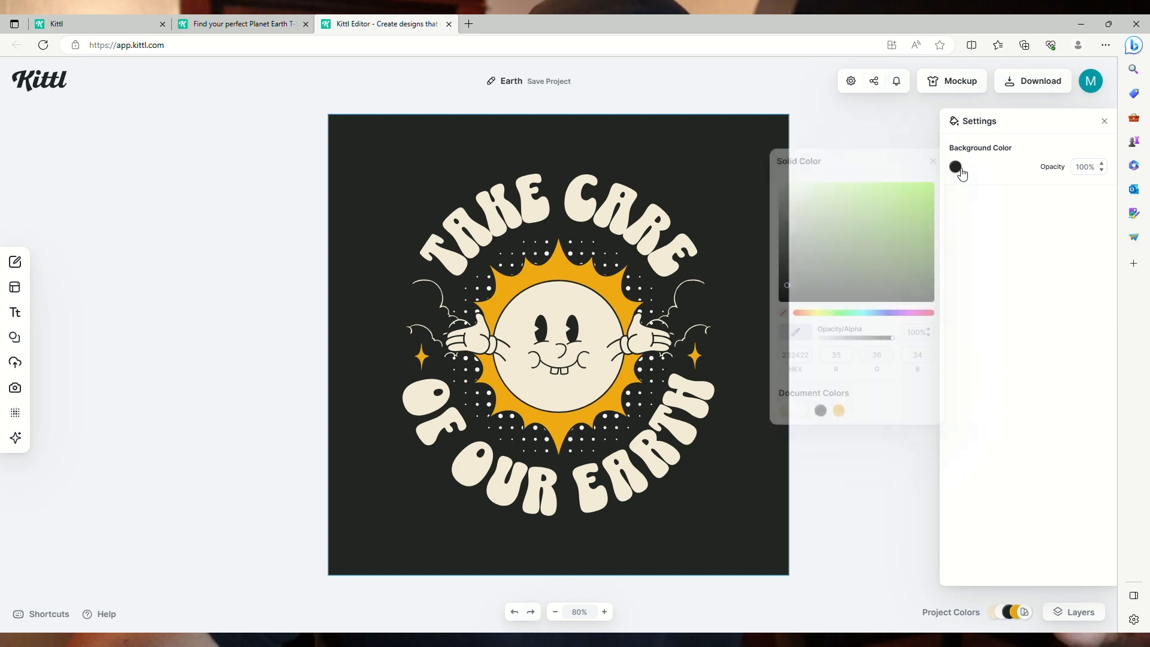
left_click_drag(794, 291, 764, 189)
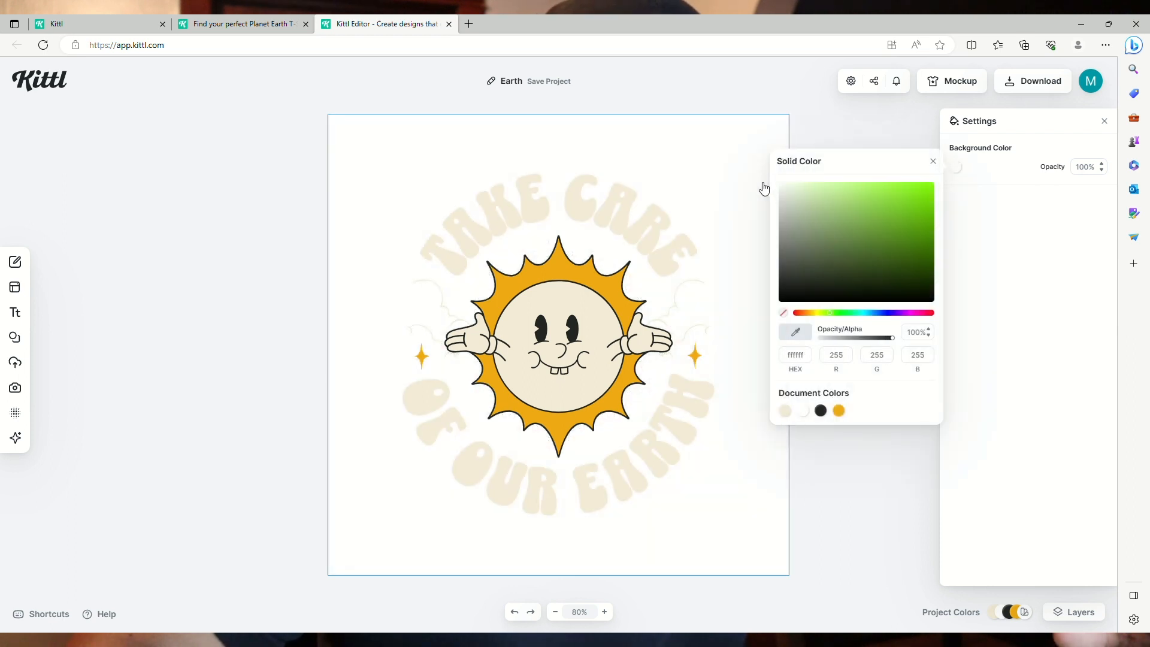
left_click_drag(764, 189, 764, 214)
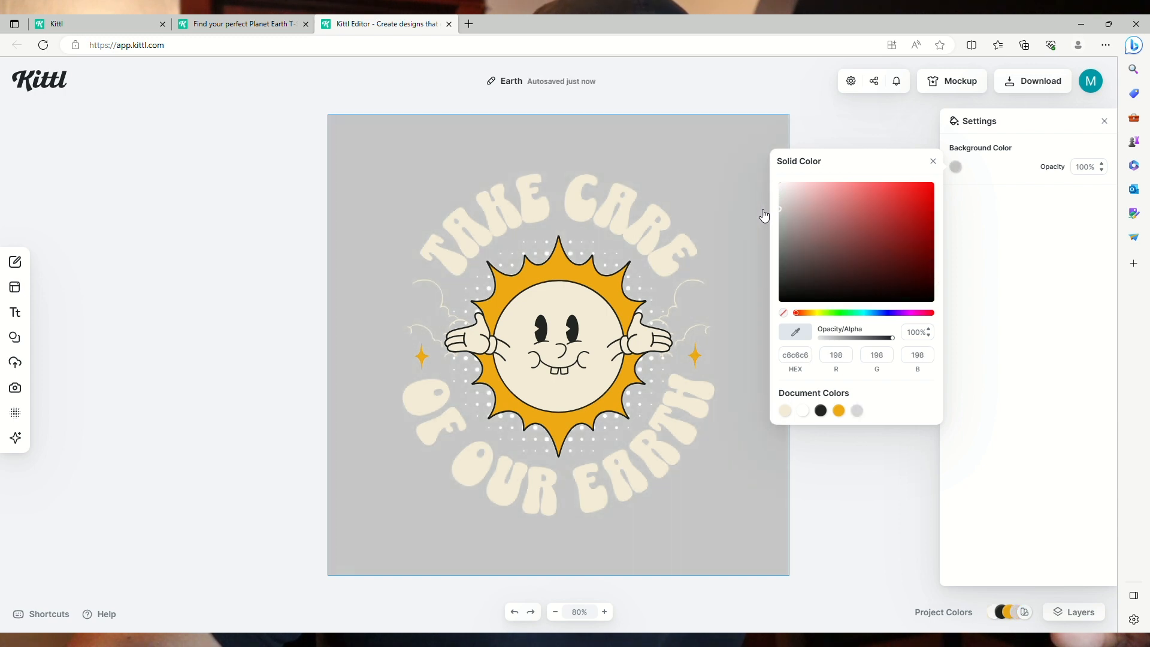
left_click(730, 238)
Replace the upper curved text "TAKE CARE" with "SUN SHINES"
left_click(708, 263)
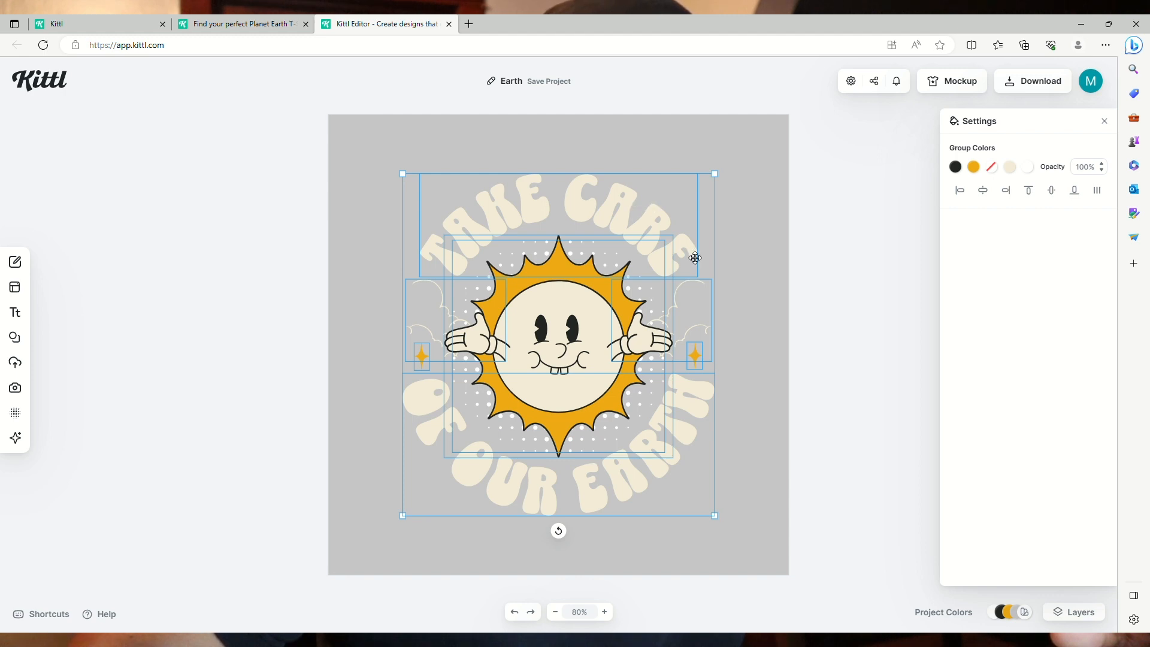
double_click(695, 257)
double_click(693, 244)
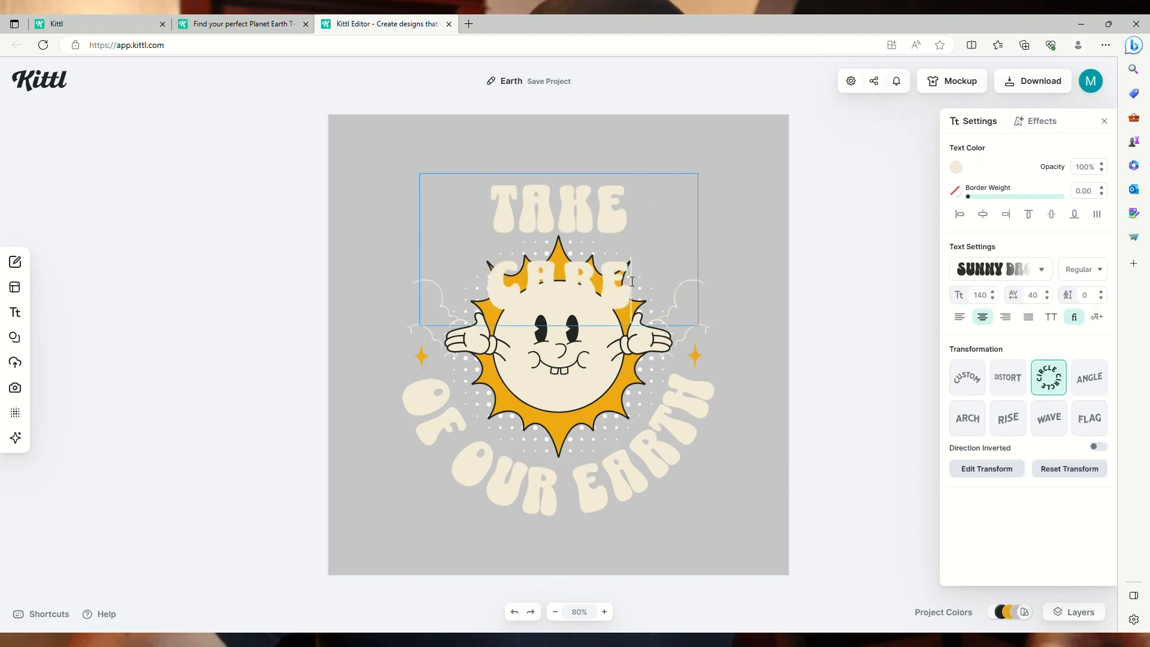
key("BackSpace")
key("BackSpace")
key("BackSpace")
key("BackSpace")
key("BackSpace")
key("BackSpace")
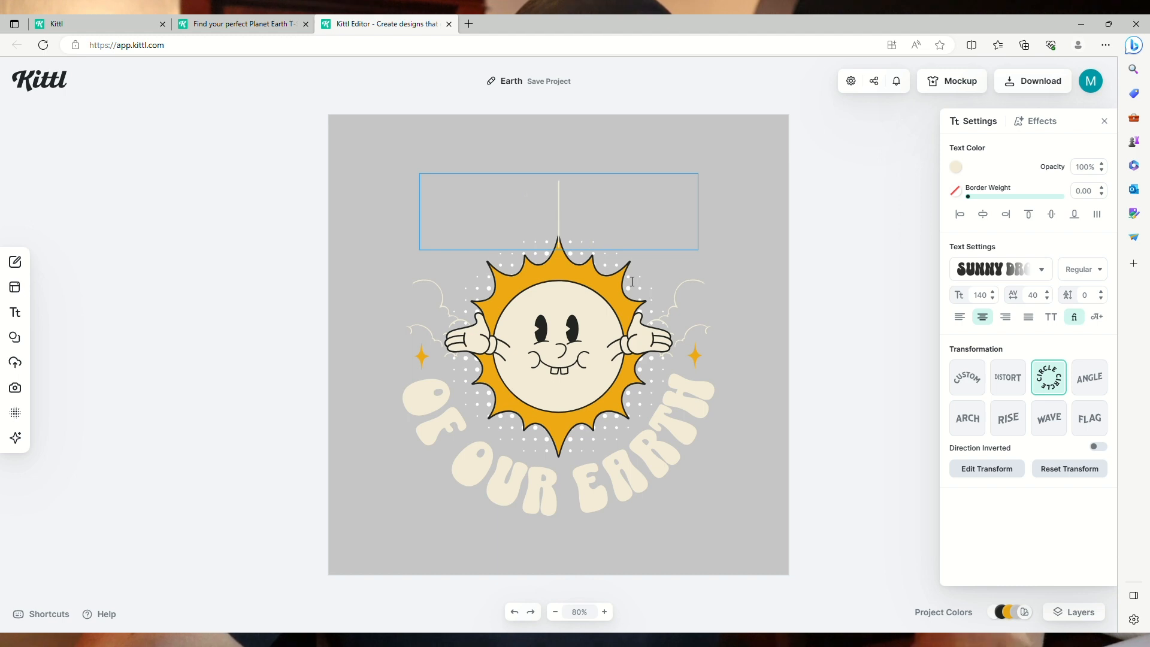
type("SUN SH")
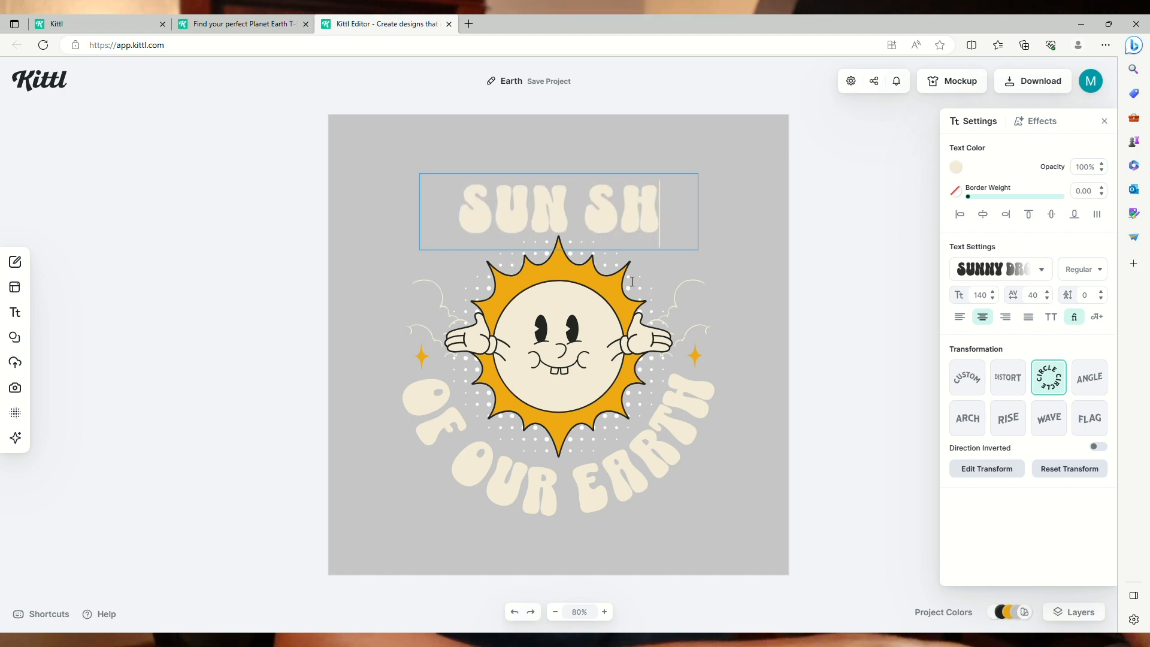
type("INES")
key("Escape")
Move the curved "SUN SHINES" text slightly upward, farther from the sun
scroll(757, 274, "down", 2)
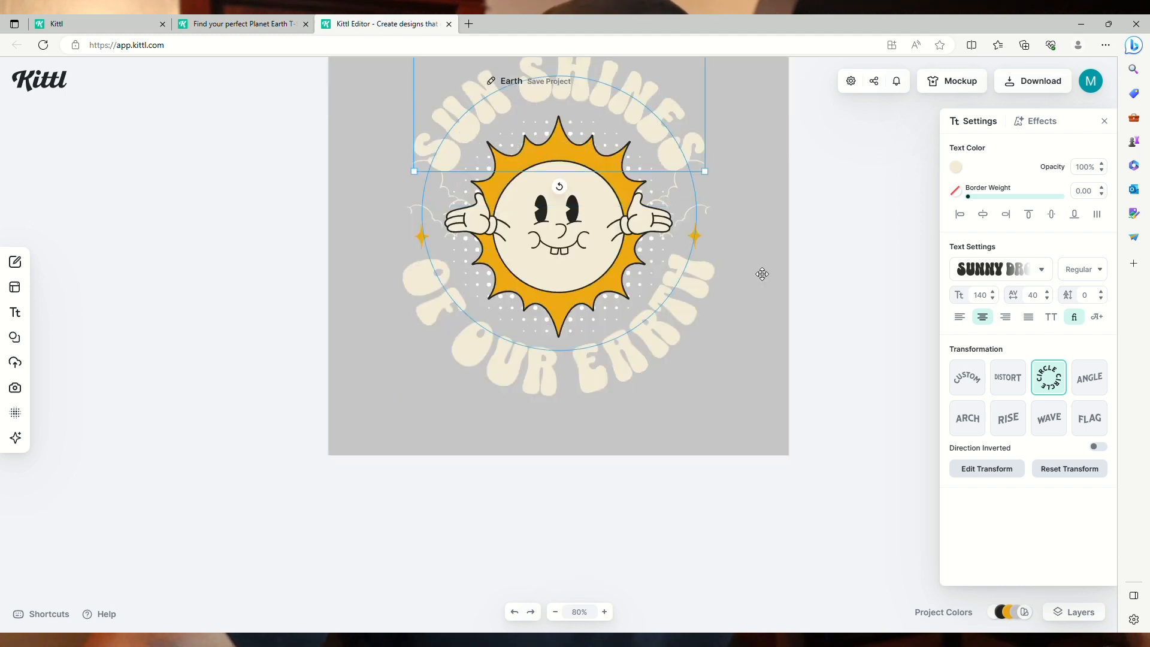
scroll(761, 274, "up", 4)
scroll(755, 271, "down", 2)
left_click_drag(644, 239, 644, 227)
Try to insert "ON EVERYONE" before the lower curved text "OF OUR EARTH", and undo the edit
left_click(703, 409)
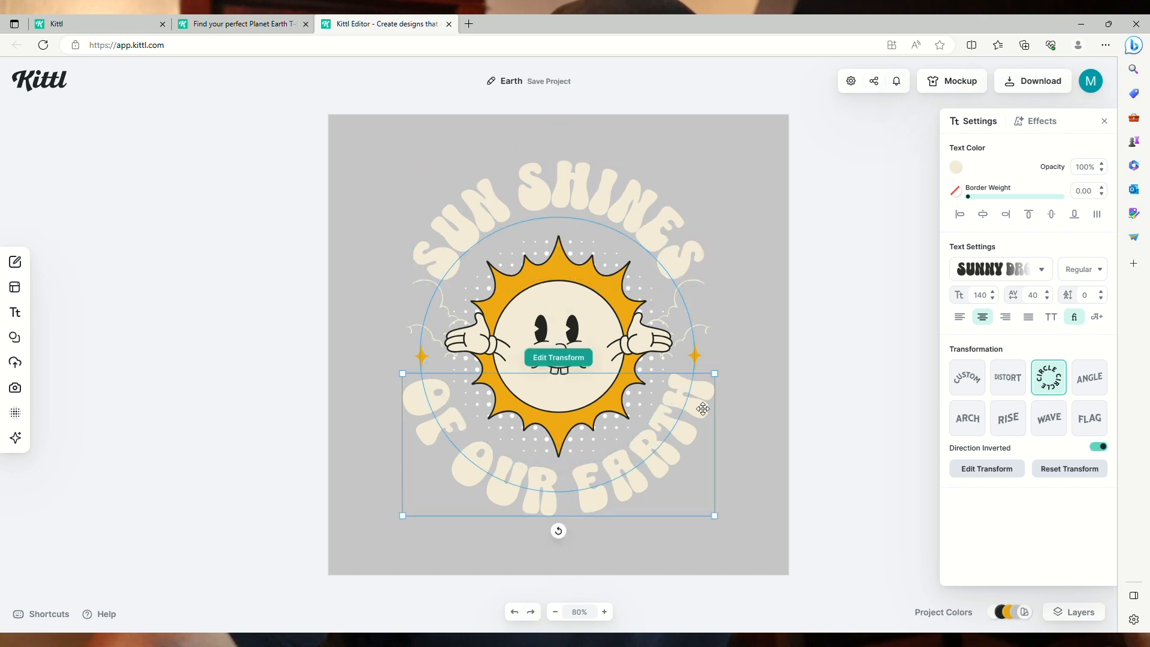
double_click(704, 405)
left_click(641, 483)
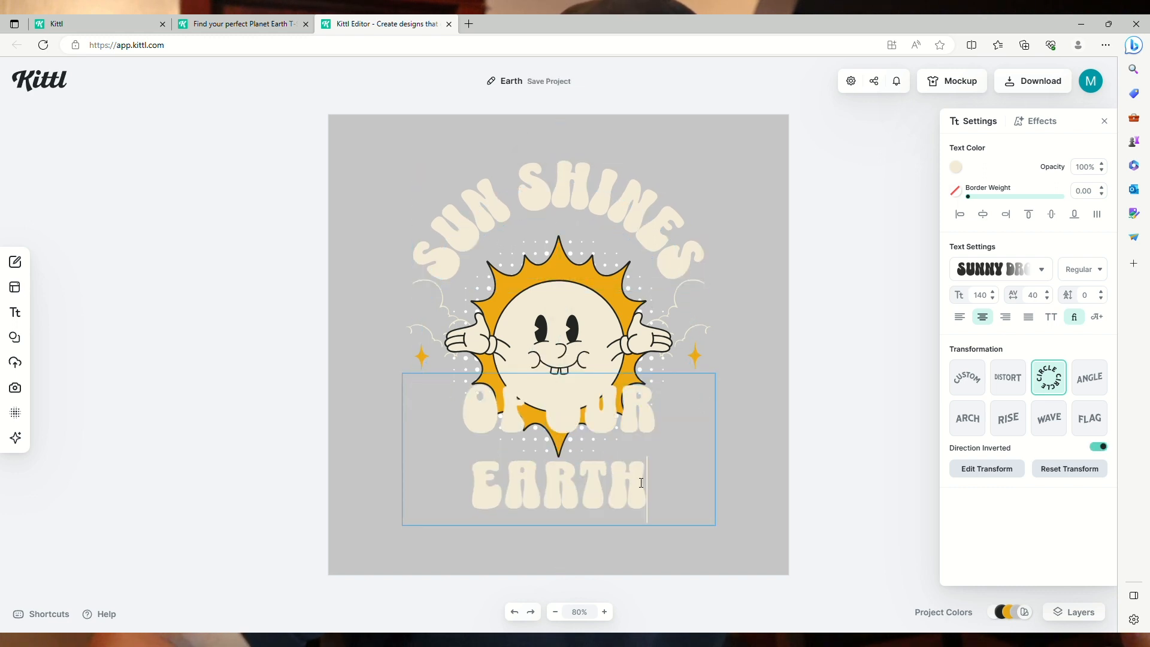
type("ONE E")
type("VERYONEOF")
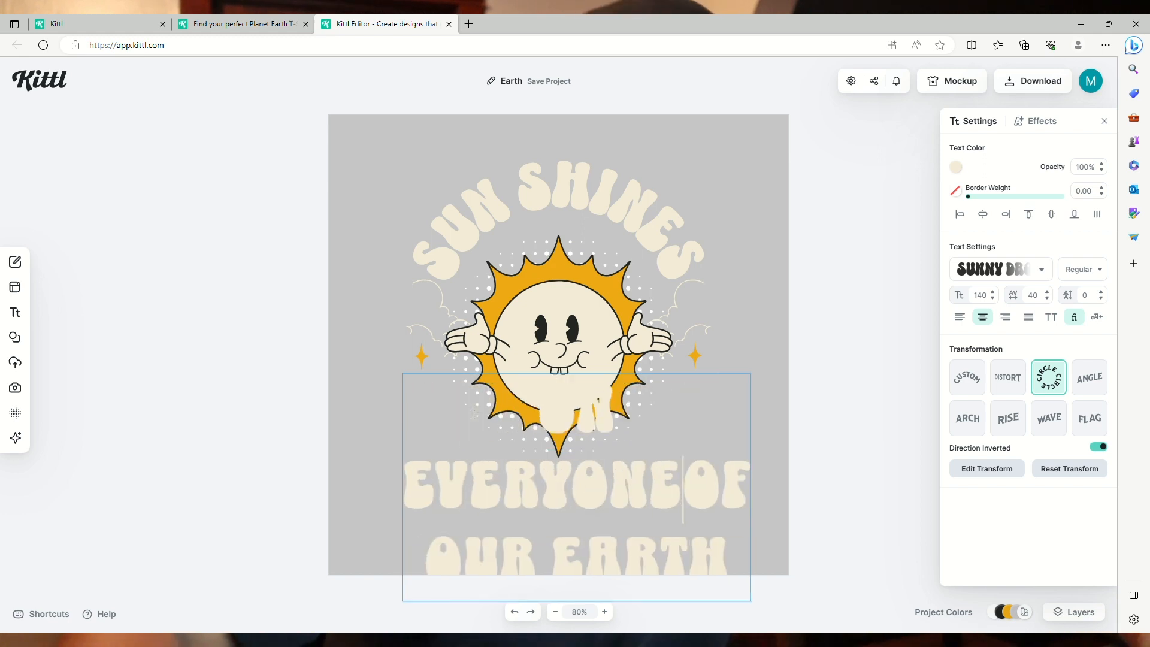
left_click(743, 304)
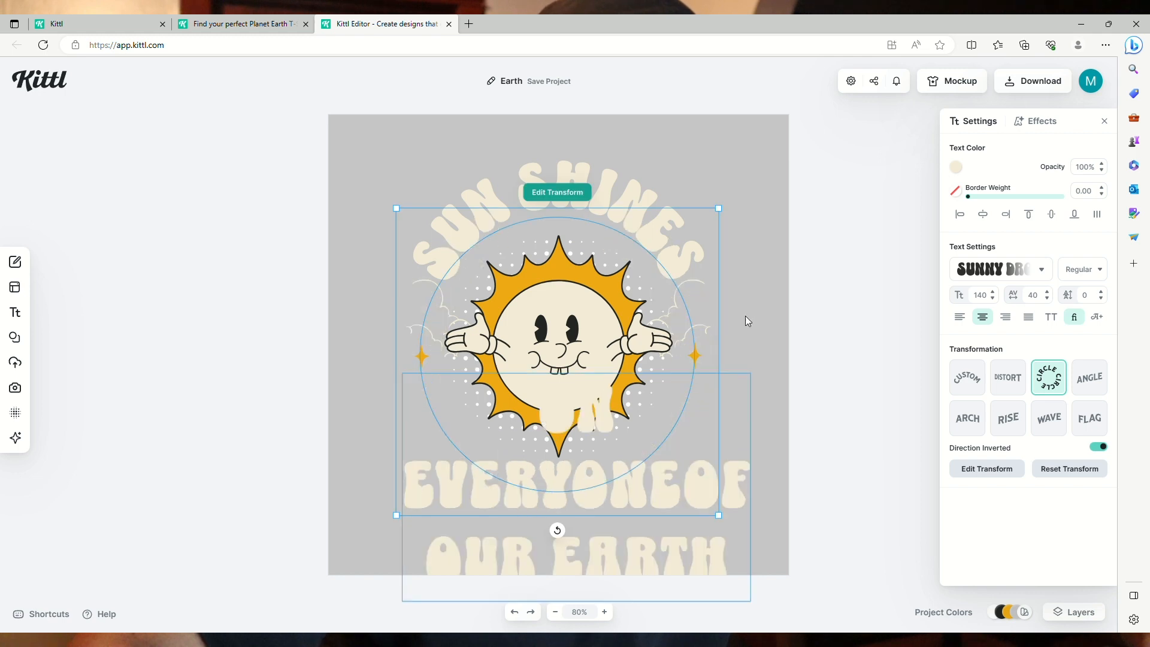
left_click(517, 614)
Replace the lower curved text "OF OUR EARTH" with "ON EVERYONE"
double_click(698, 414)
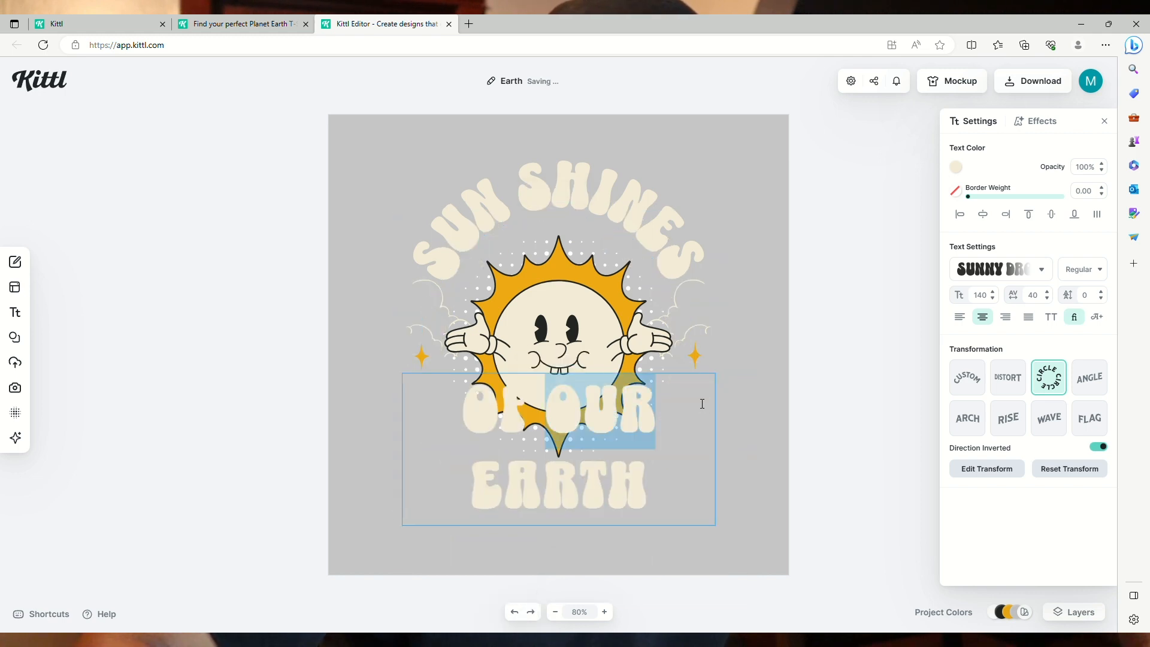
left_click_drag(641, 487, 466, 419)
left_click(466, 419)
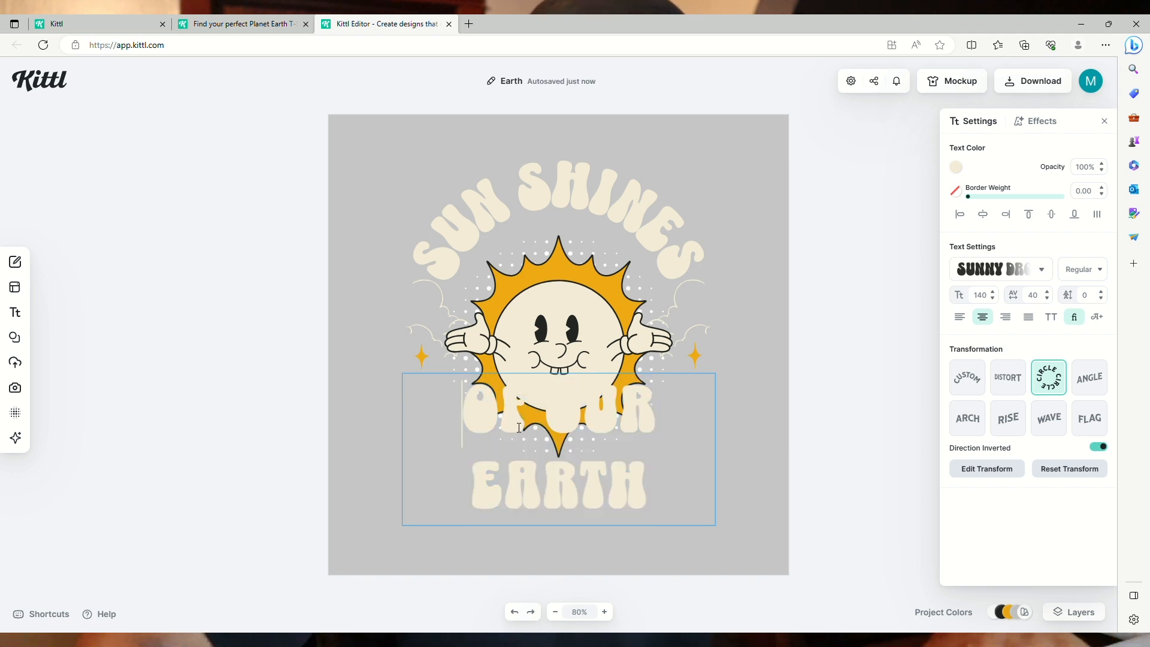
left_click_drag(645, 485, 506, 485)
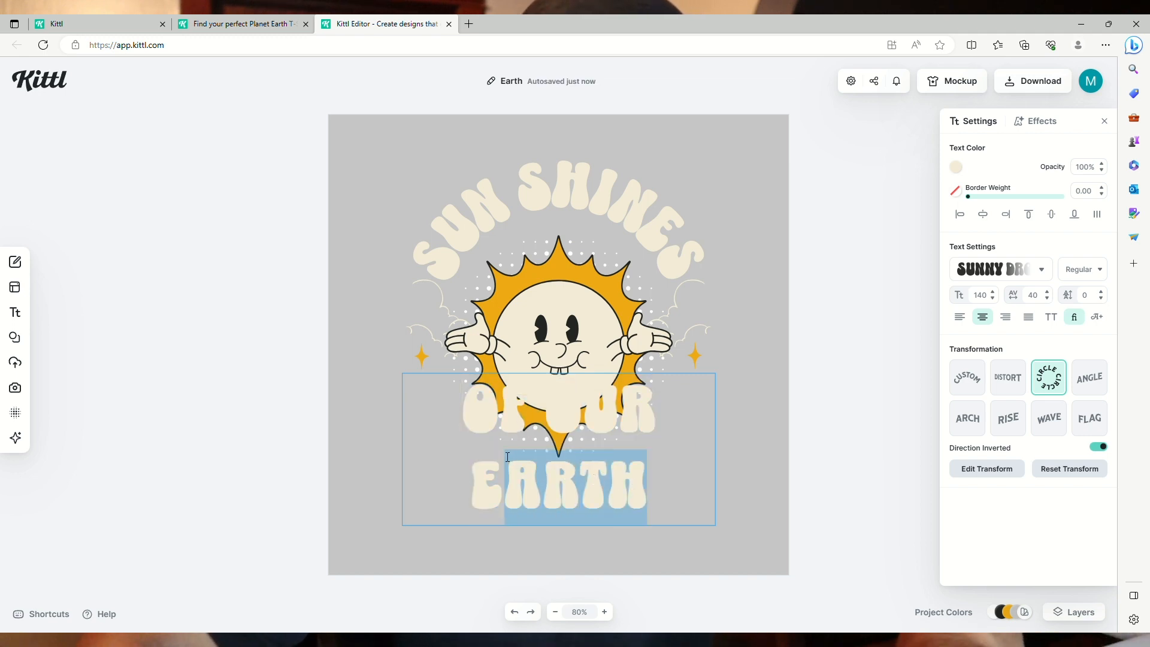
key("BackSpace")
key("BackSpace")
key("BackSpace")
key("BackSpace")
key("BackSpace")
key("BackSpace")
key("BackSpace")
key("BackSpace")
key("BackSpace")
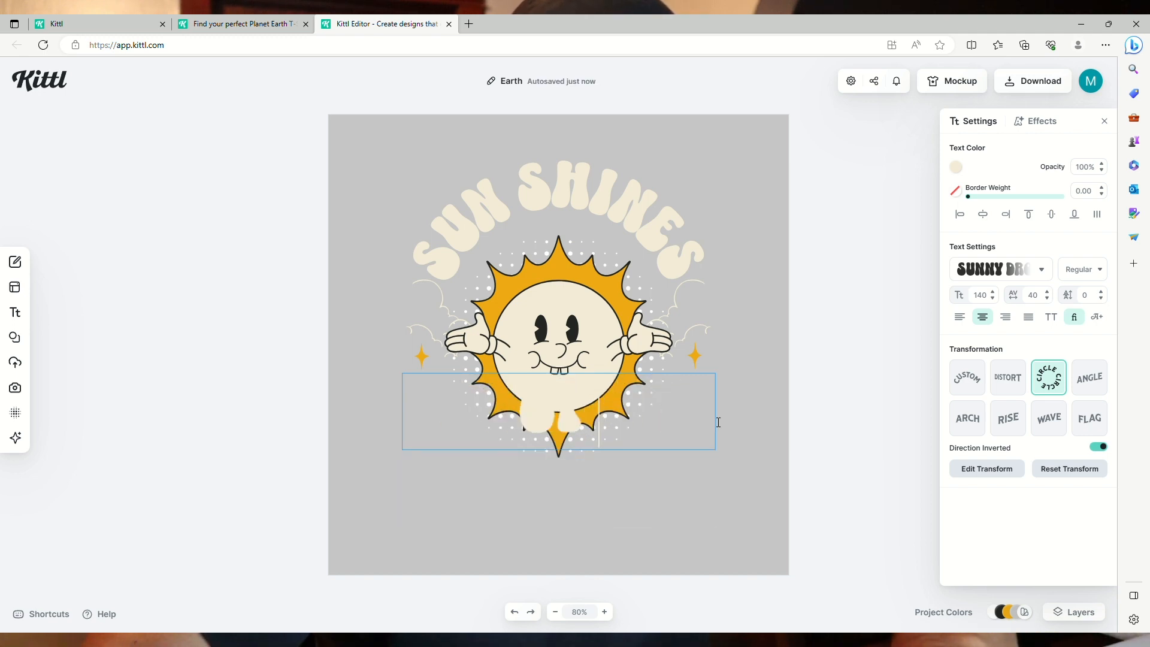
type("ON ")
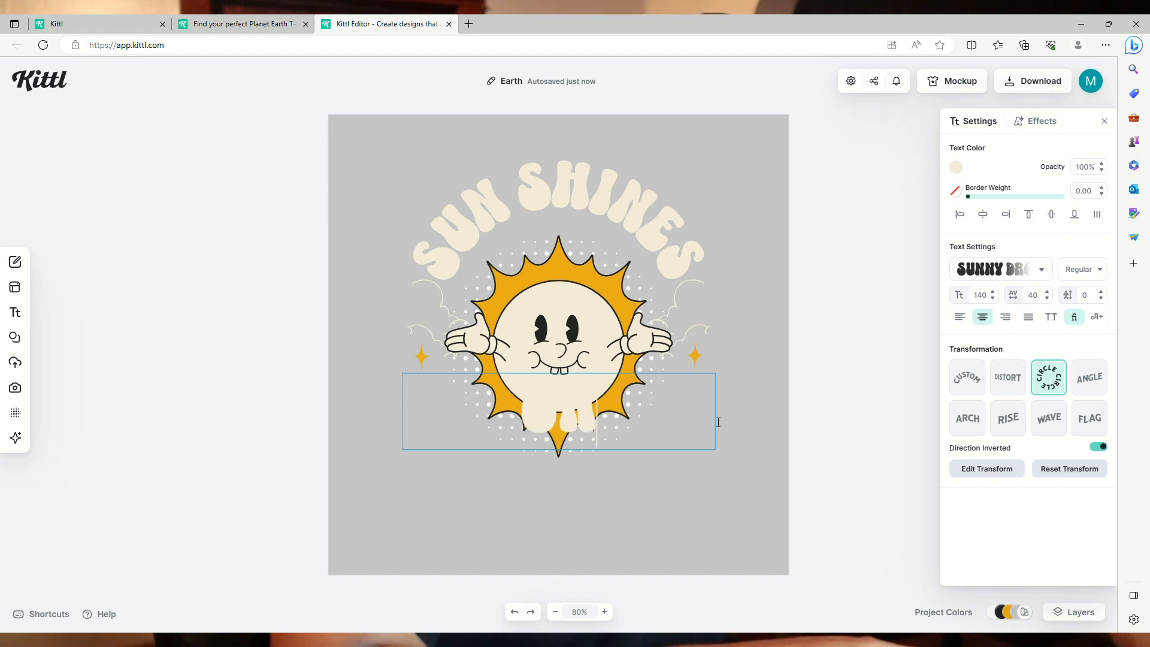
type("EVERYONE")
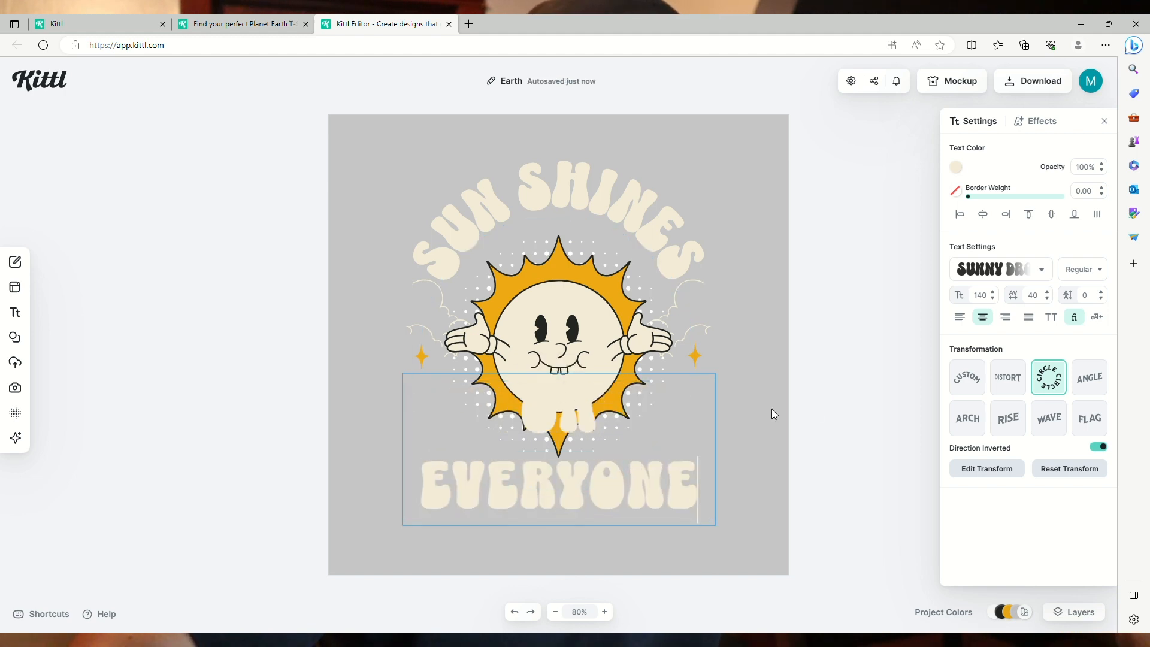
key("Escape")
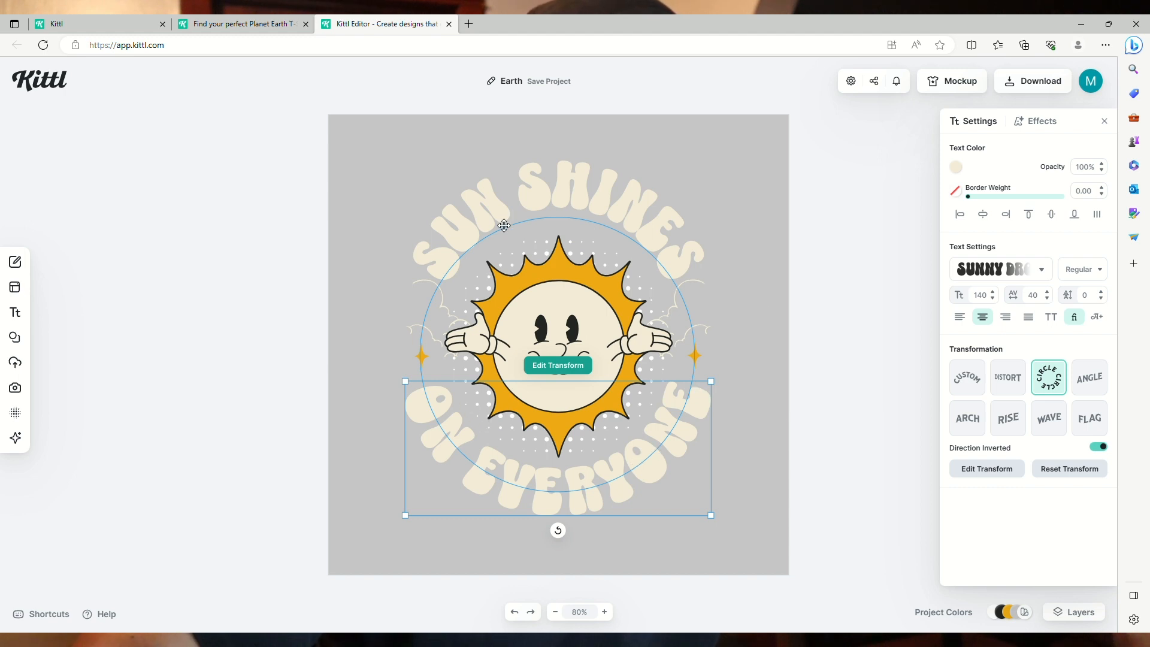
left_click(900, 304)
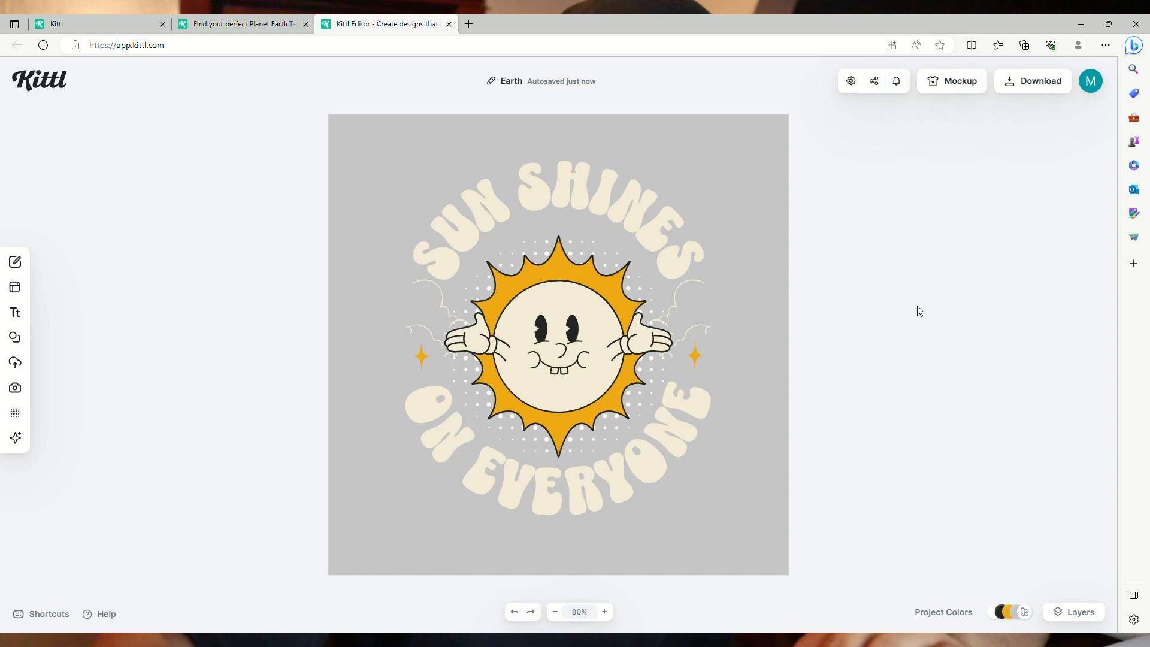
Change the dark colour throughout the sun artwork group to pure black
left_click(747, 332)
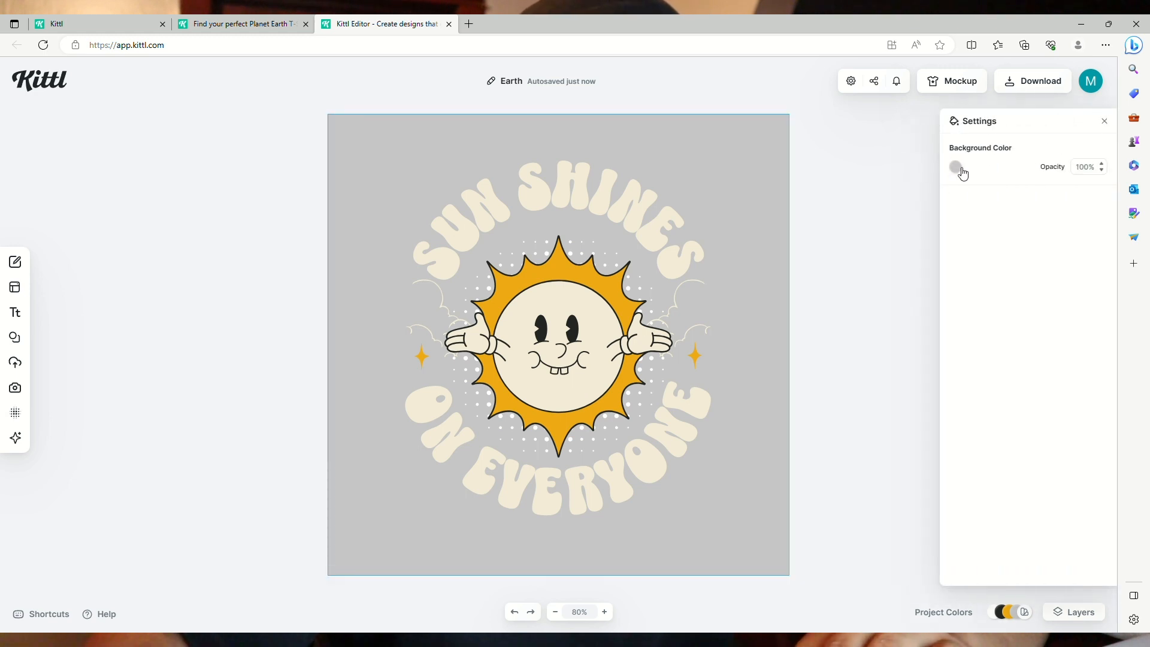
left_click(589, 291)
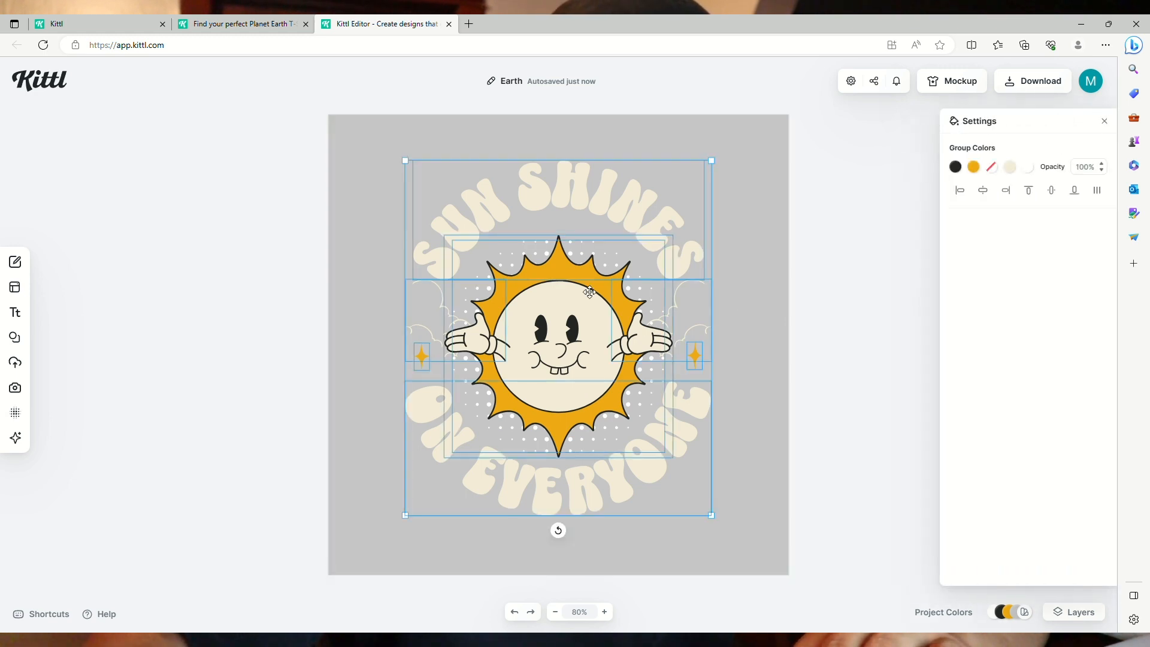
left_click(956, 167)
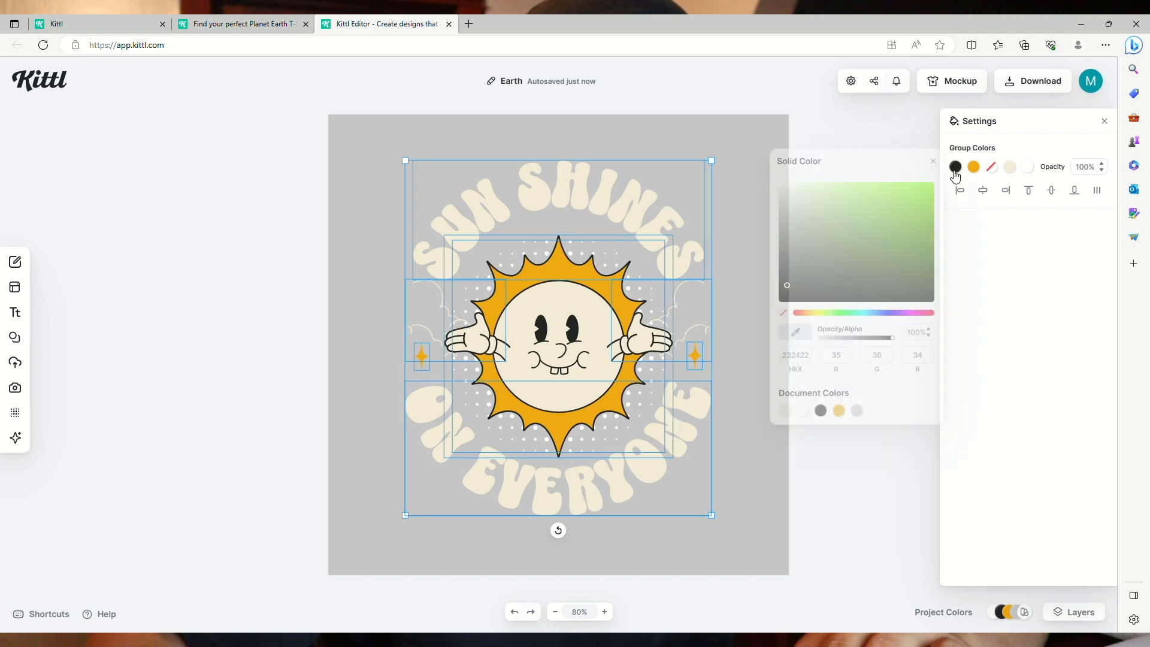
left_click_drag(791, 291, 771, 405)
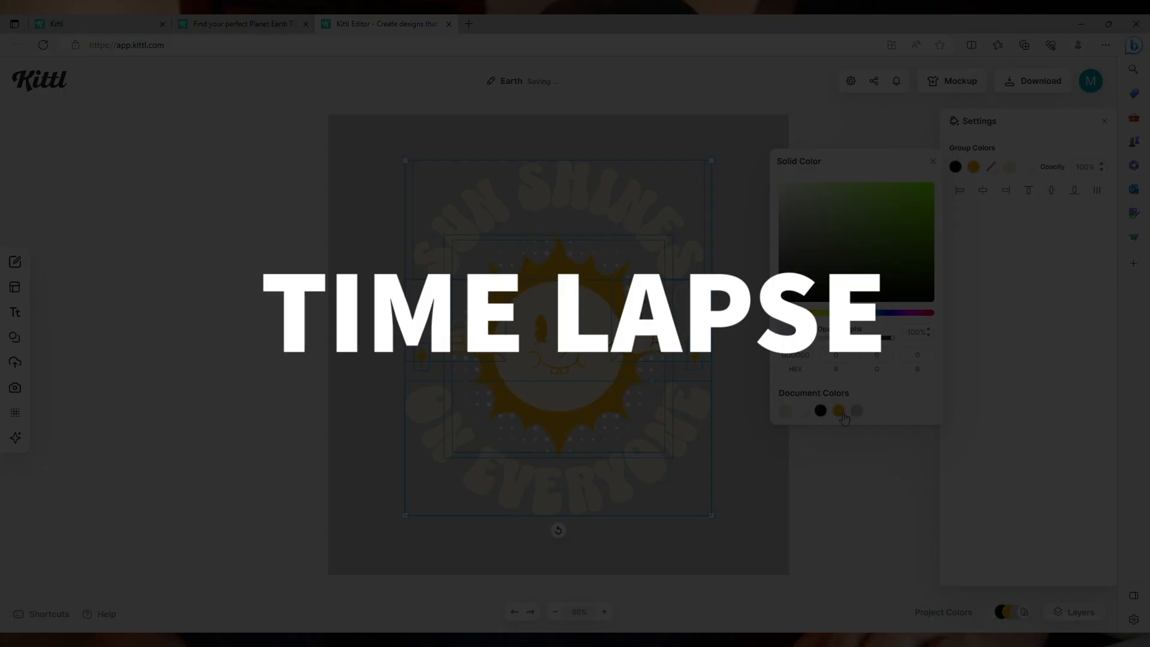
left_click(821, 411)
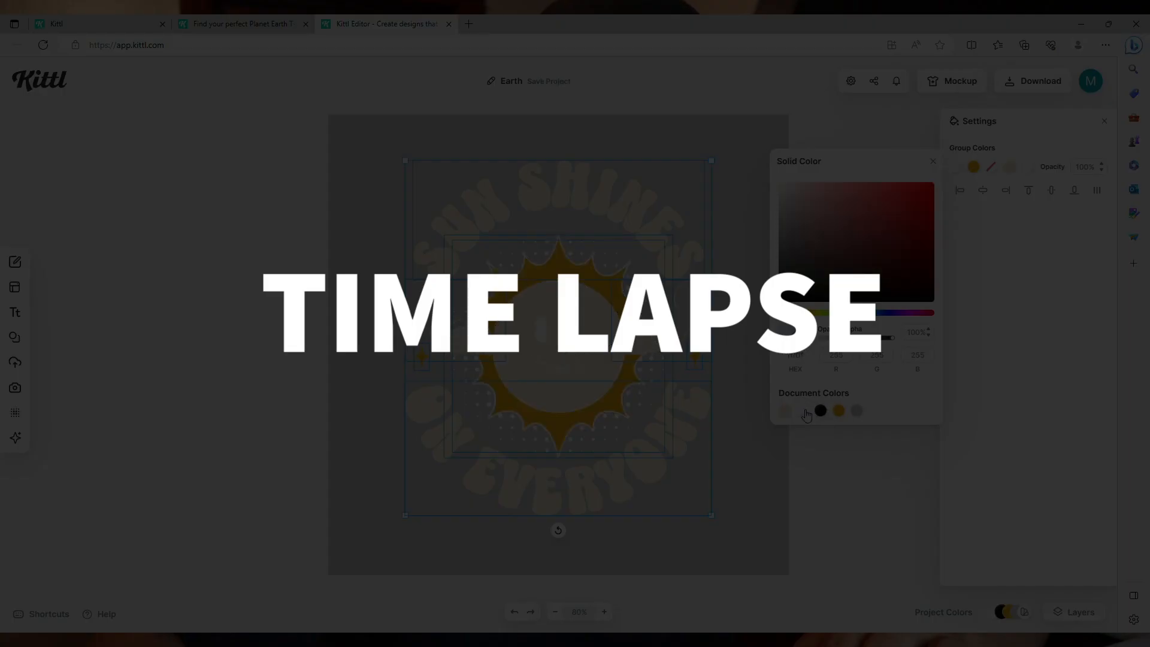
left_click(862, 484)
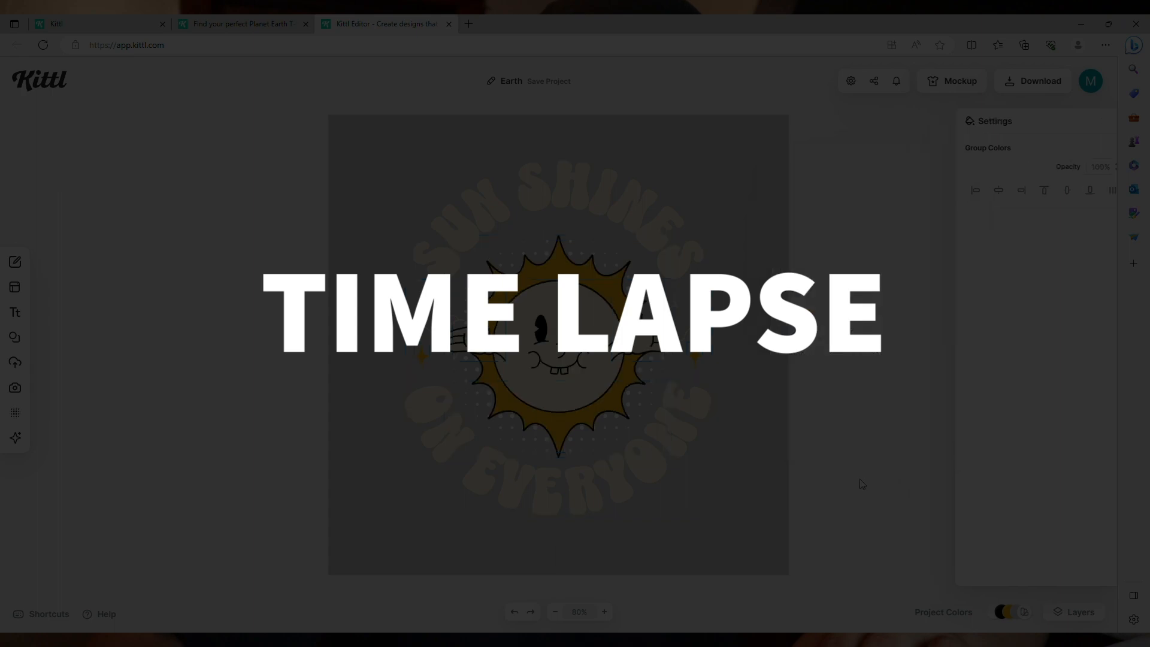
left_click(746, 251)
left_click(505, 311)
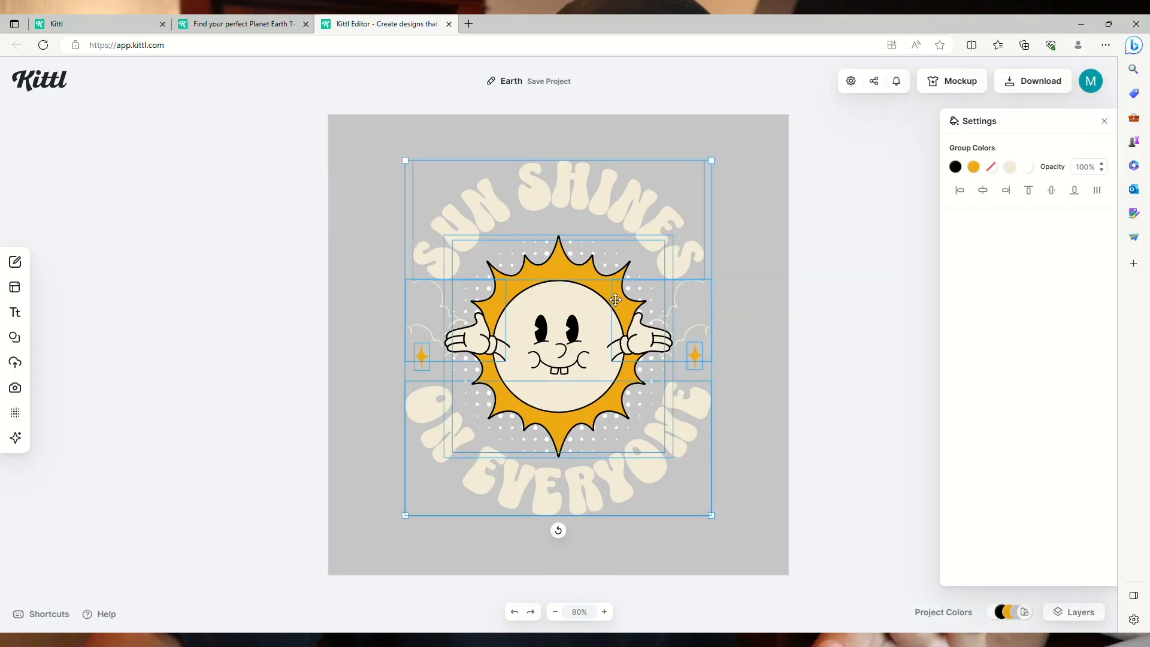
Recolour the artwork group's orange parts golden yellow and adjust its cream parts to a warmer, yellower tone
left_click(973, 167)
left_click_drag(902, 242, 781, 219)
left_click(750, 223)
left_click(673, 241)
left_click(1010, 167)
left_click(756, 306)
Match the fill of the lower "ON EVERYONE" text to the pale yellow of "SUN SHINES" by sampling its colour
left_click(669, 294)
left_click(956, 166)
left_click(748, 300)
left_click(693, 390)
left_click(956, 167)
left_click(795, 332)
left_click(681, 260)
left_click(853, 504)
Darken the grey background and recolour the cloud outlines beside the sun black
left_click(756, 360)
left_click(957, 169)
left_click(740, 299)
left_click(687, 312)
left_click(977, 170)
left_click(839, 410)
left_click(819, 469)
Recolour the halftone dots behind the sun black and lighten the grey background slightly
left_click(640, 405)
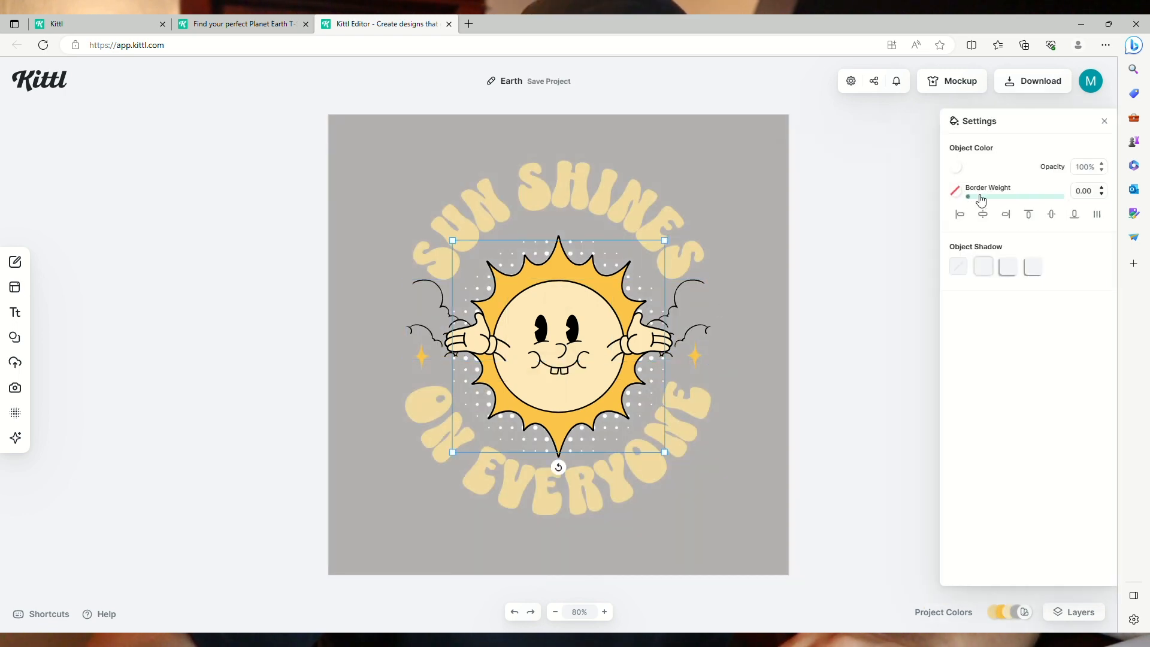
left_click(958, 169)
left_click(838, 411)
left_click(725, 182)
left_click(957, 167)
mouse_move(786, 210)
left_mouse_down()
mouse_move(789, 169)
mouse_move(783, 215)
left_mouse_up()
Add thin black outlines to both curved texts, with a border weight of 3.20 on "SUN SHINES"
left_click(693, 260)
left_click(956, 190)
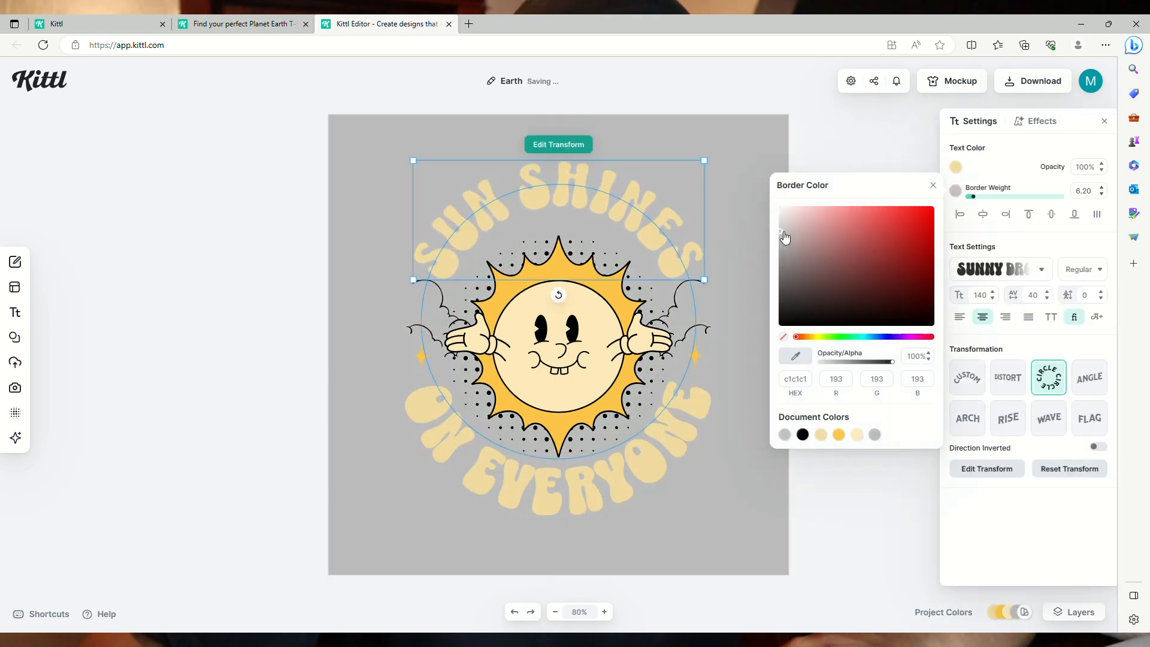
left_click(802, 434)
left_click(686, 414)
left_click(956, 167)
left_click_drag(968, 197, 971, 197)
left_click(957, 190)
left_click(802, 435)
left_click(678, 265)
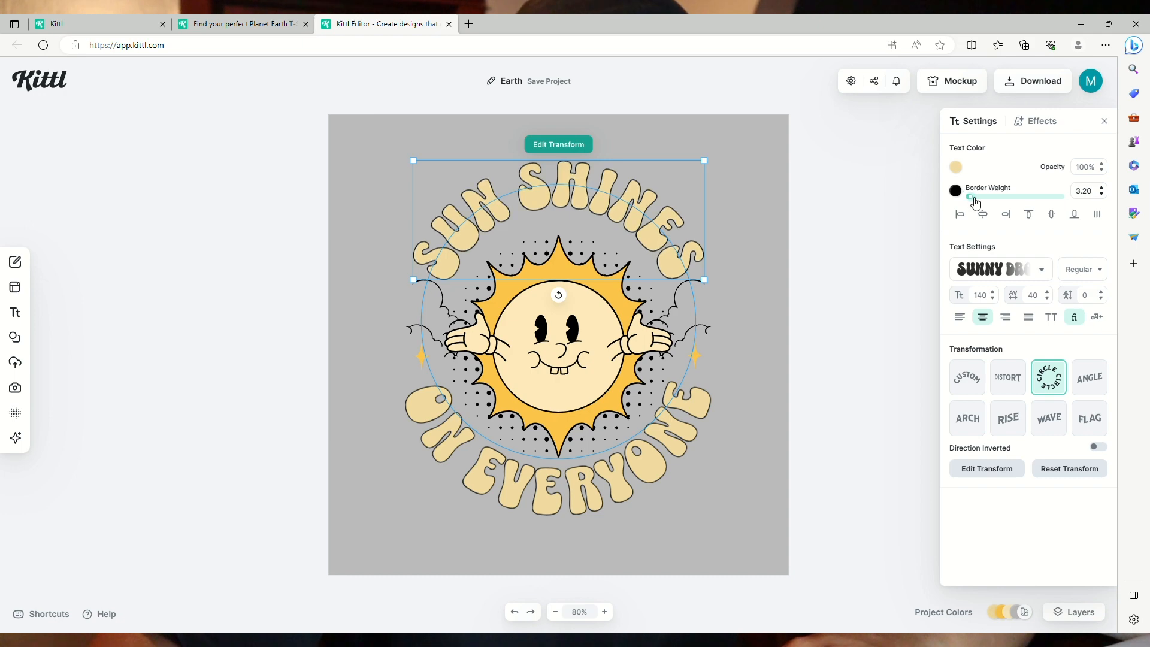
Change the background colour to a very pale pinkish white
left_click(742, 192)
left_click(956, 169)
left_click_drag(786, 206, 787, 175)
left_click(807, 131)
Add a thin black outline to the small star on the right side of the sun
left_click(695, 362)
double_click(696, 363)
left_click_drag(968, 196, 970, 196)
left_click(957, 191)
left_click(803, 434)
left_click(759, 373)
Add a matching thin black outline to the small star on the left side of the sun
double_click(421, 357)
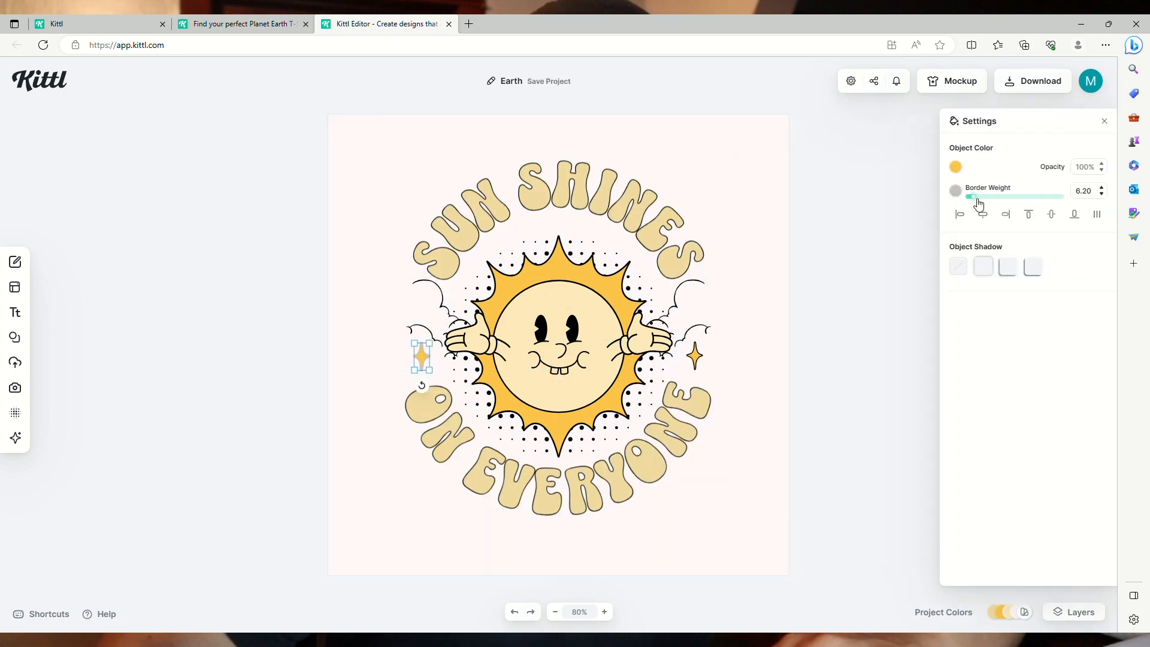
left_click(956, 191)
left_click(803, 435)
left_click(768, 347)
double_click(423, 359)
left_click_drag(969, 196, 972, 197)
left_click(728, 359)
double_click(695, 359)
left_click(835, 340)
Change the background colour to a light grey
left_click(765, 329)
left_click(956, 168)
left_click(782, 207)
left_click(881, 114)
Recolour the sun's cream face off-white and its hands white, and set the background to a medium grey
left_click(519, 349)
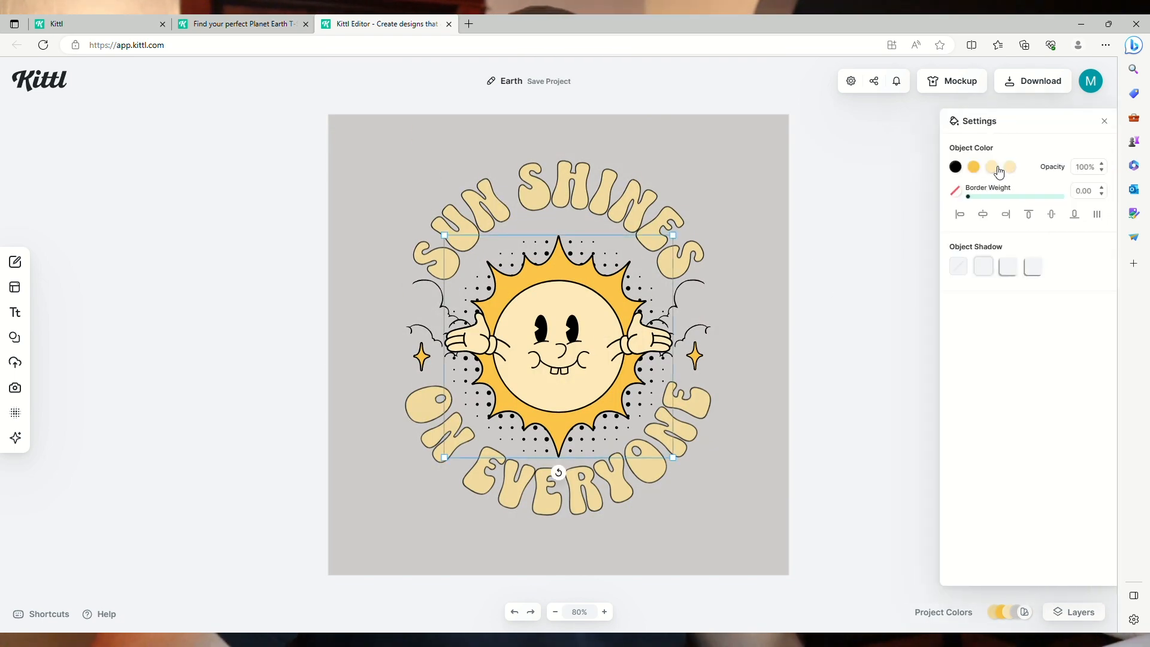
left_click(994, 169)
left_click(843, 412)
left_click_drag(820, 182, 784, 216)
left_click(842, 128)
left_click(769, 210)
left_click(956, 168)
left_click(611, 342)
left_click(1010, 168)
left_click_drag(874, 184, 833, 182)
left_click(839, 133)
Recolour the halftone dots behind the sun dark grey
left_click(640, 393)
left_click(893, 316)
left_click(651, 382)
left_click(955, 167)
left_click(787, 227)
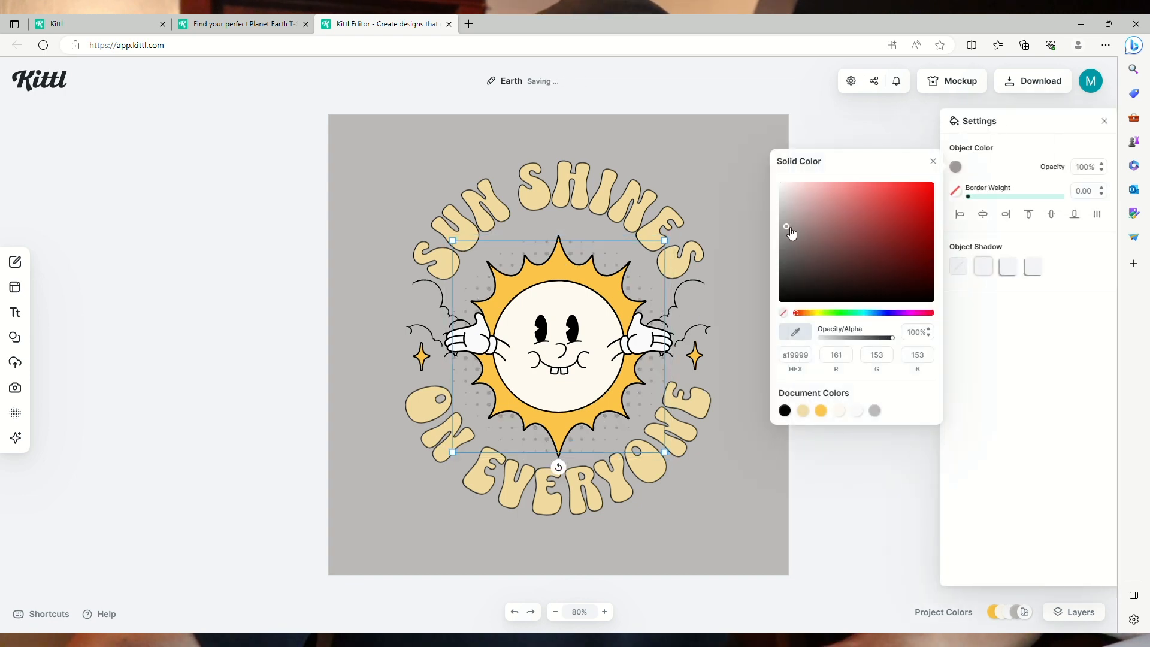
left_click_drag(786, 226, 783, 246)
Recolour the cloud outlines on both sides of the sun grey
left_click(690, 292)
left_click(974, 167)
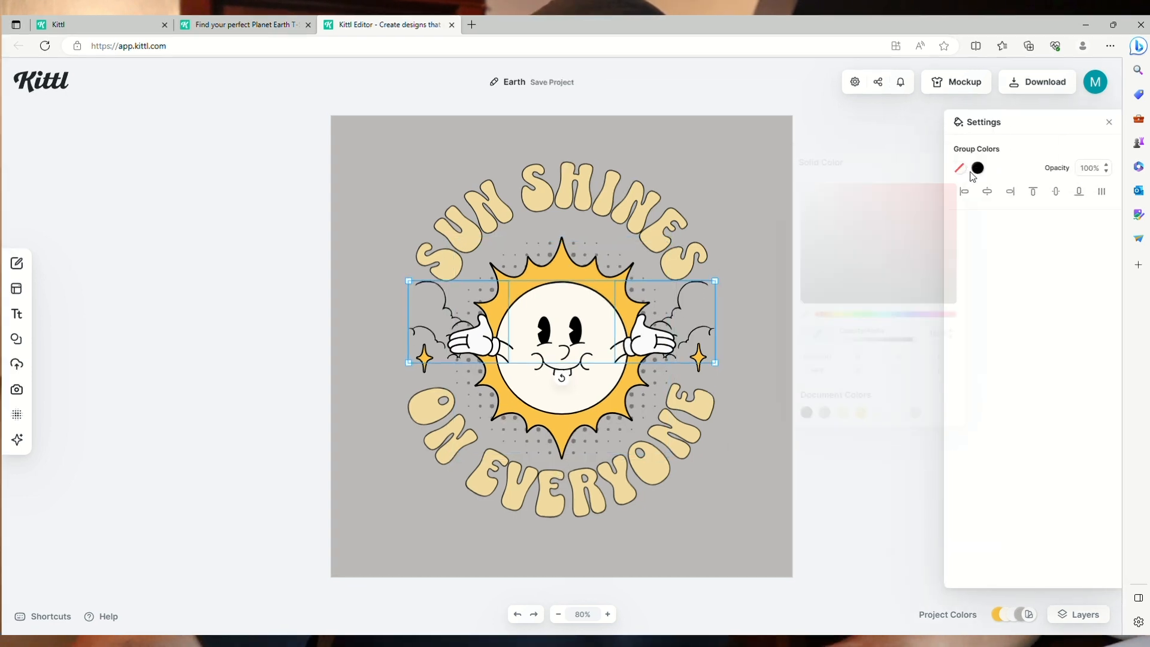
left_click(855, 142)
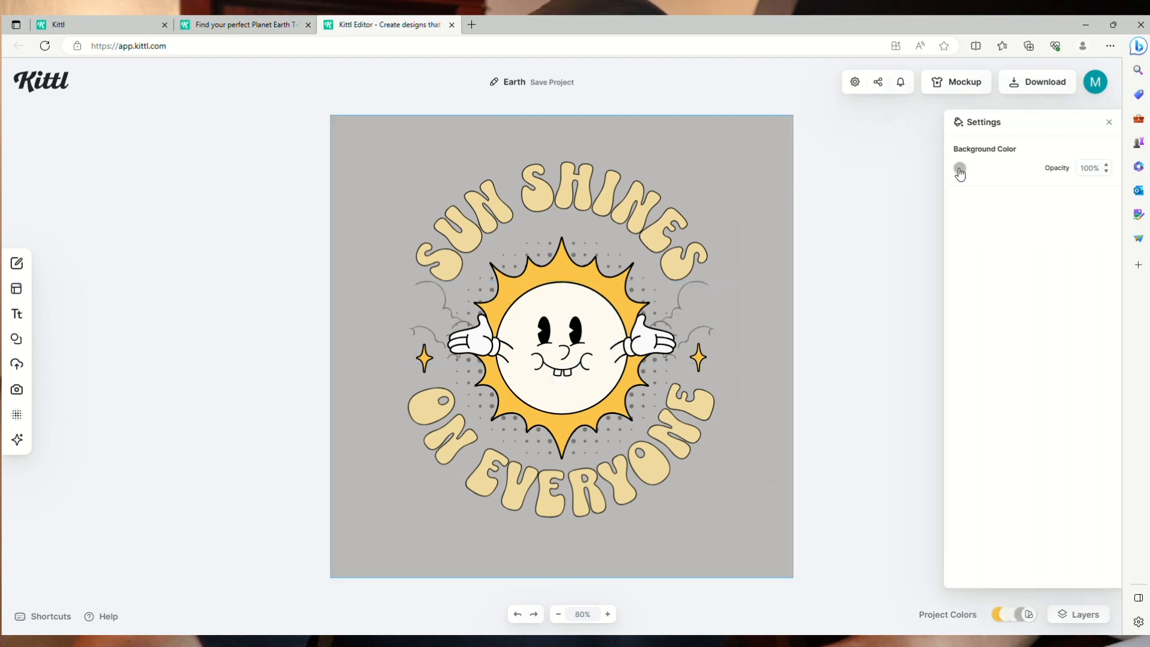
Try a near-white background colour fffbfb, and undo it together with the grey recolouring of the dots and clouds
left_click(961, 169)
left_click_drag(817, 223, 789, 188)
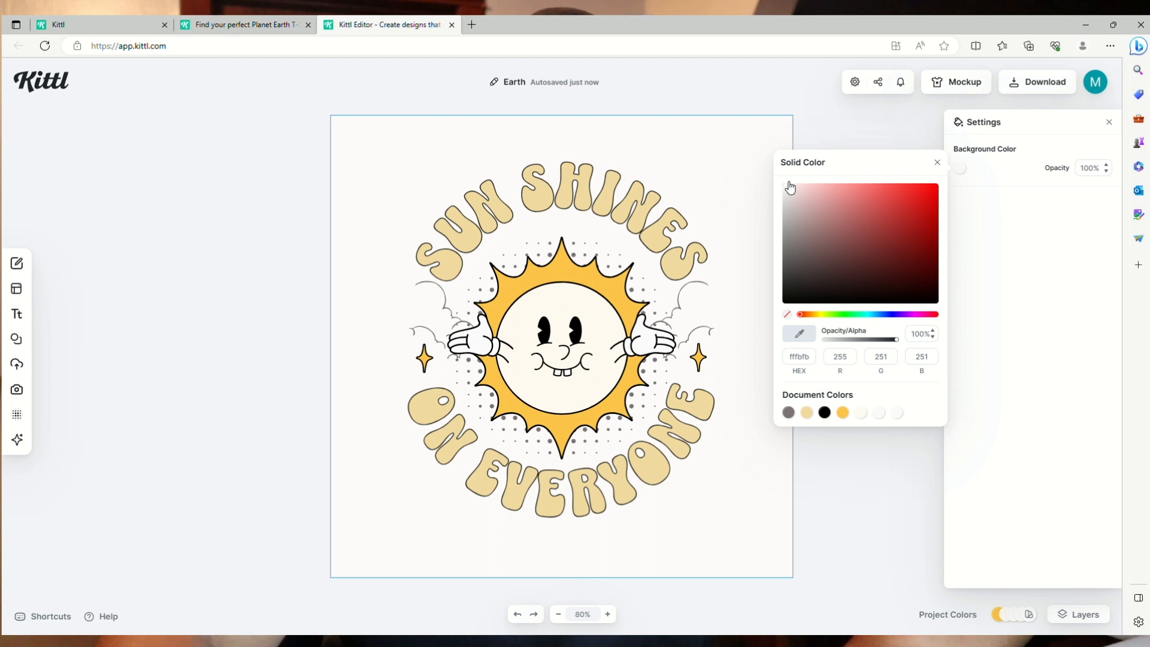
left_click(821, 146)
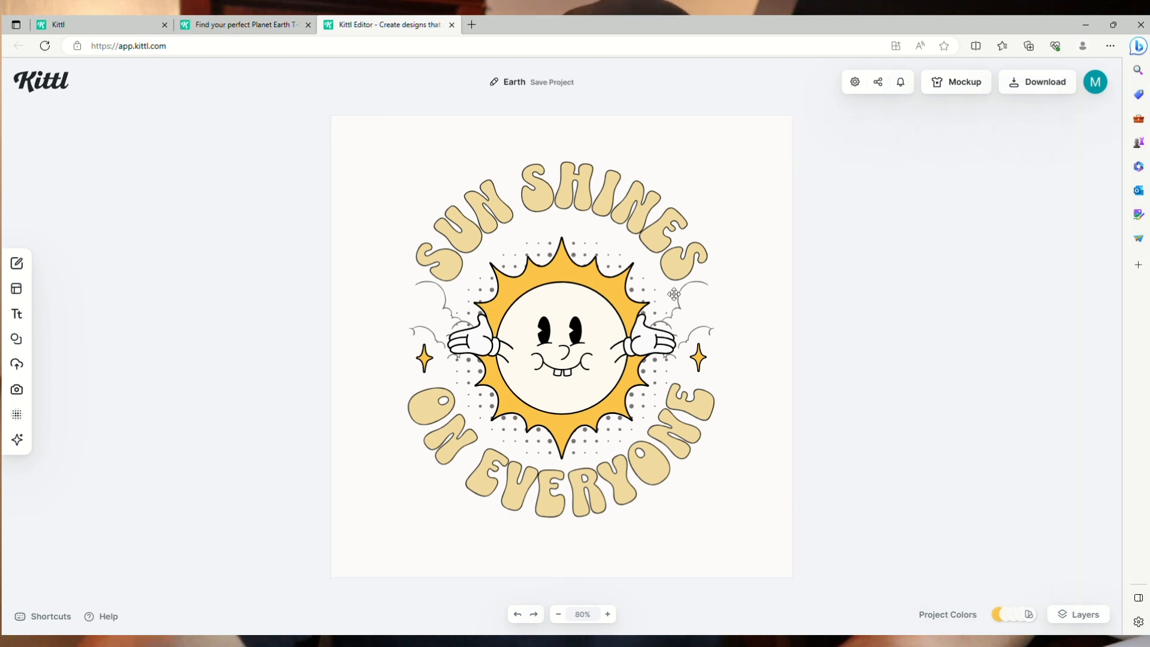
left_click(517, 614)
left_click(524, 615)
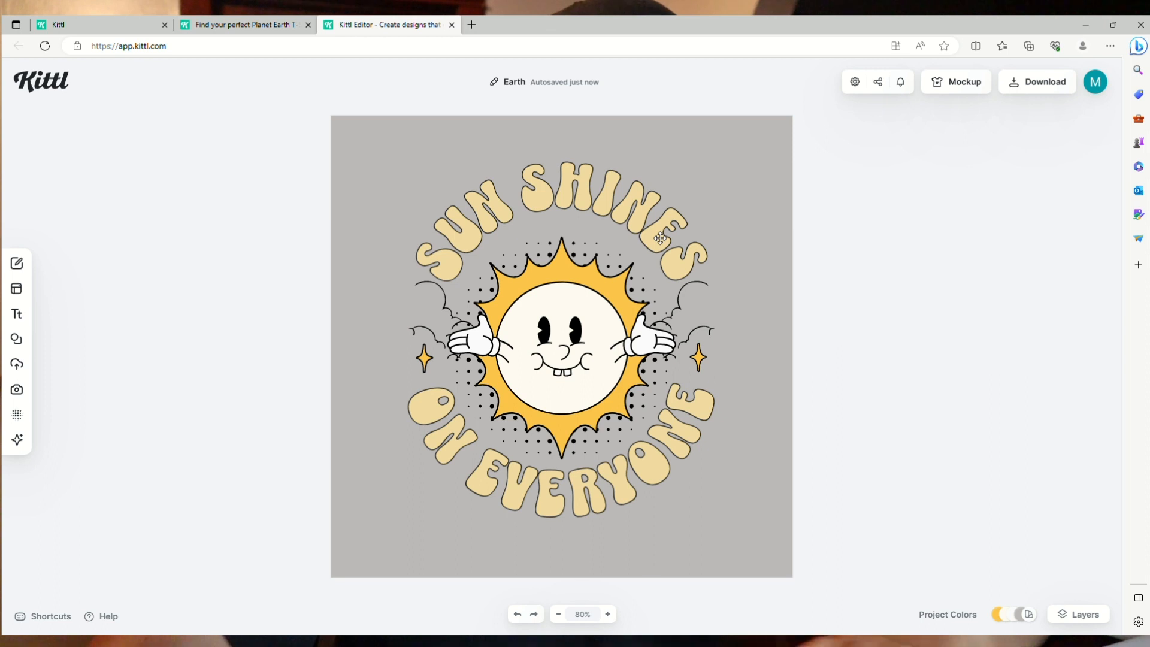
Open the download options for the finished design
left_click(1045, 82)
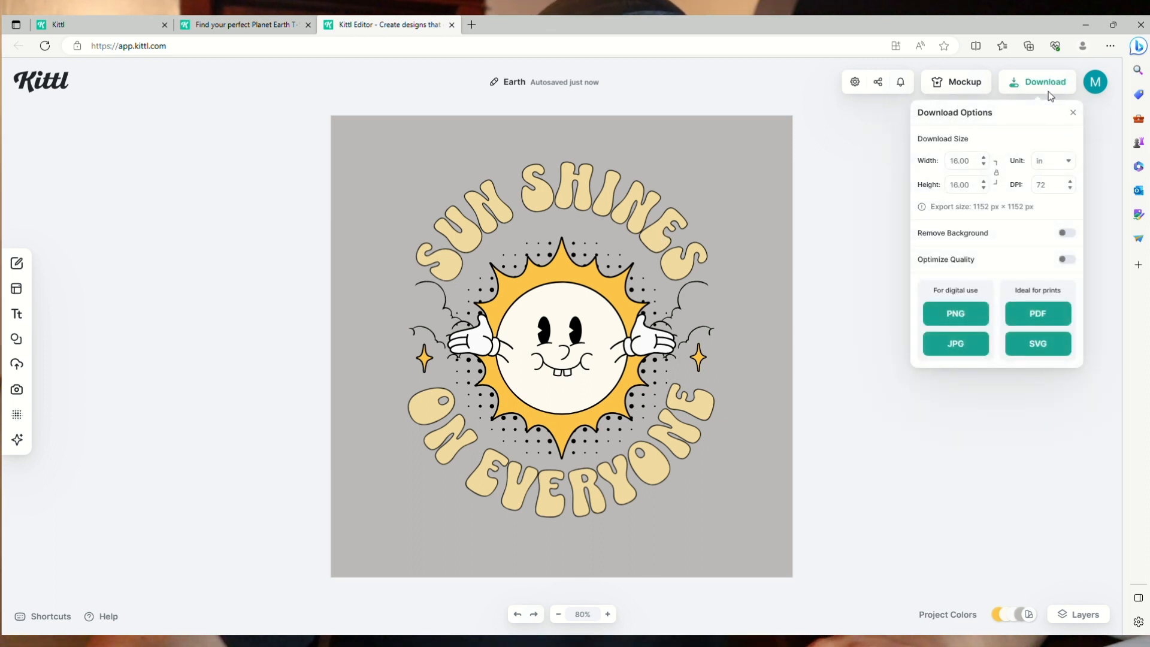
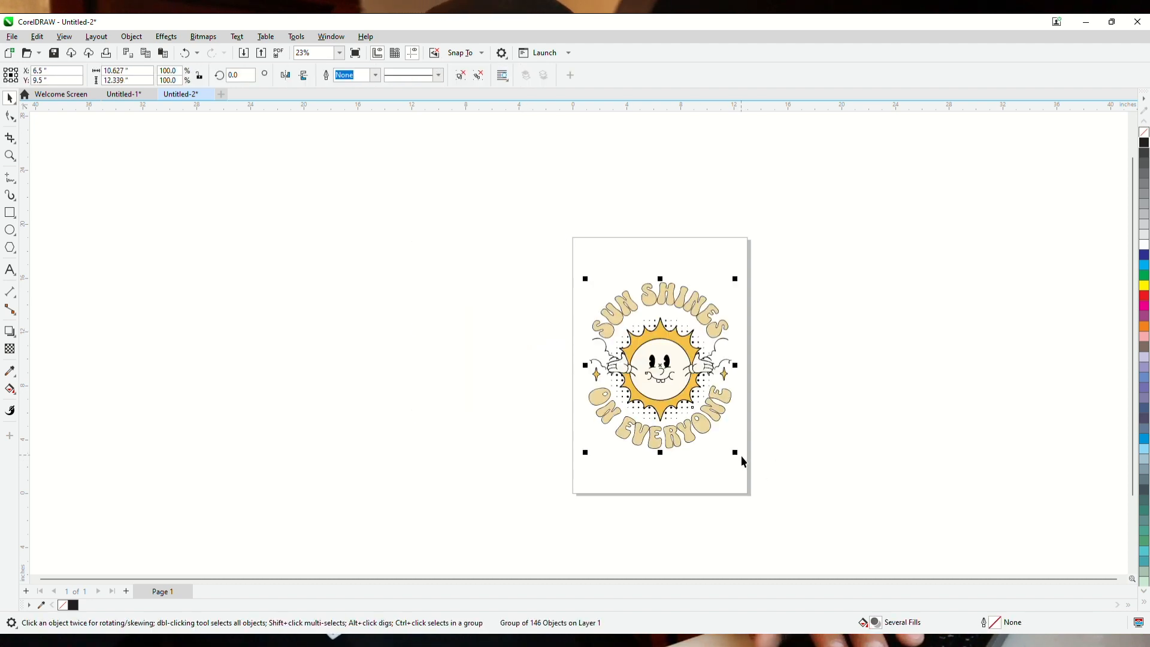
In CorelDRAW, scale the sun artwork down to about 8.8 by 10.3 inches and centre it on the page
left_click_drag(746, 459, 728, 430)
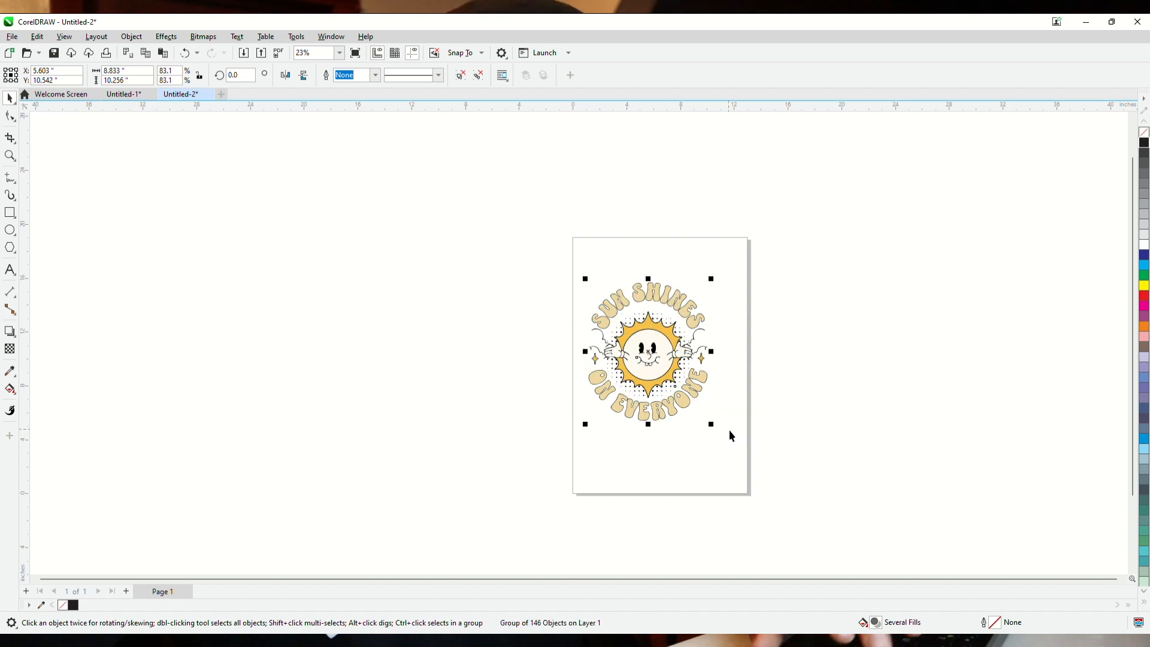
key("p")
left_click(783, 350)
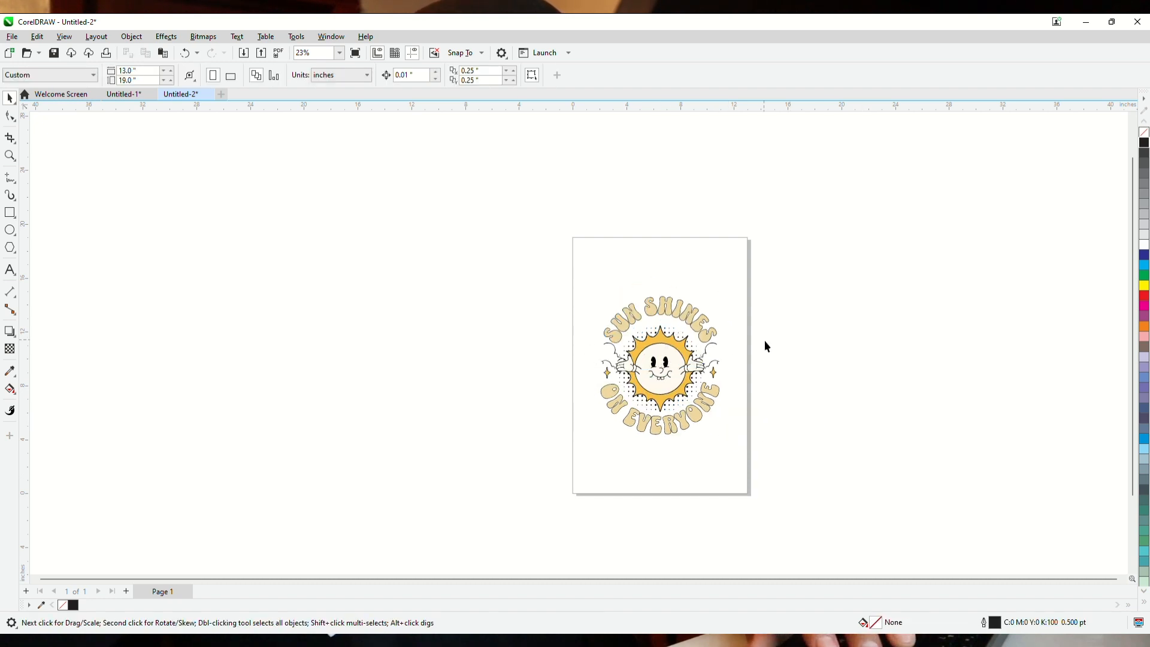
Import the file registration marks.cdr and centre the marks on the page around the artwork
key("ctrl+p")
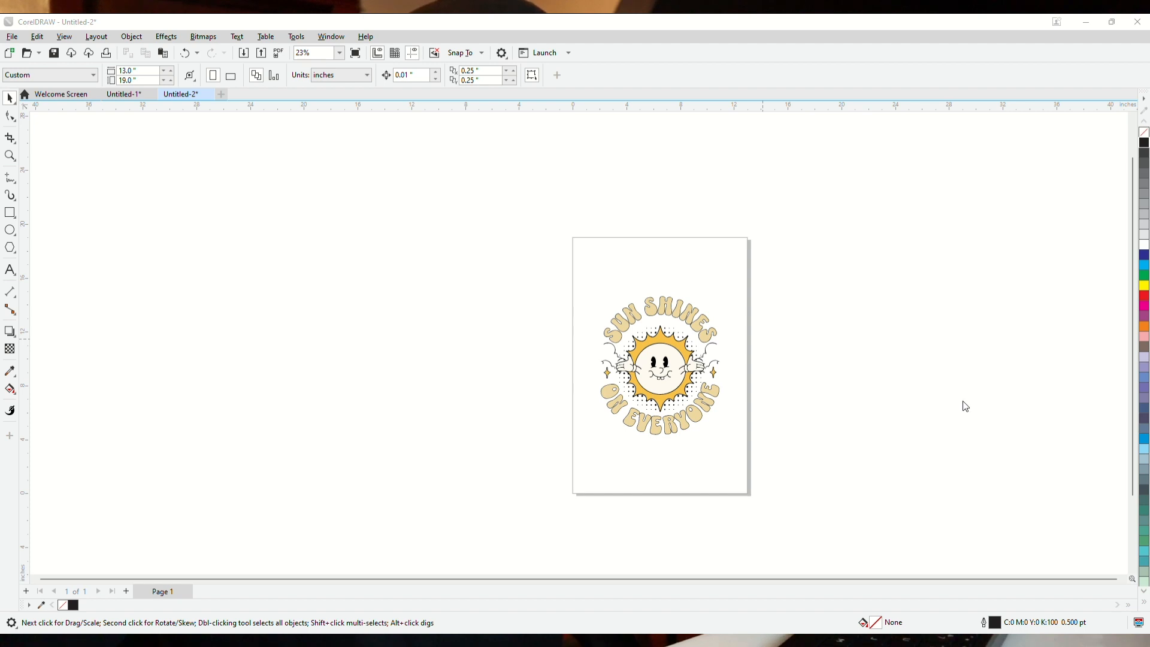
key("Return")
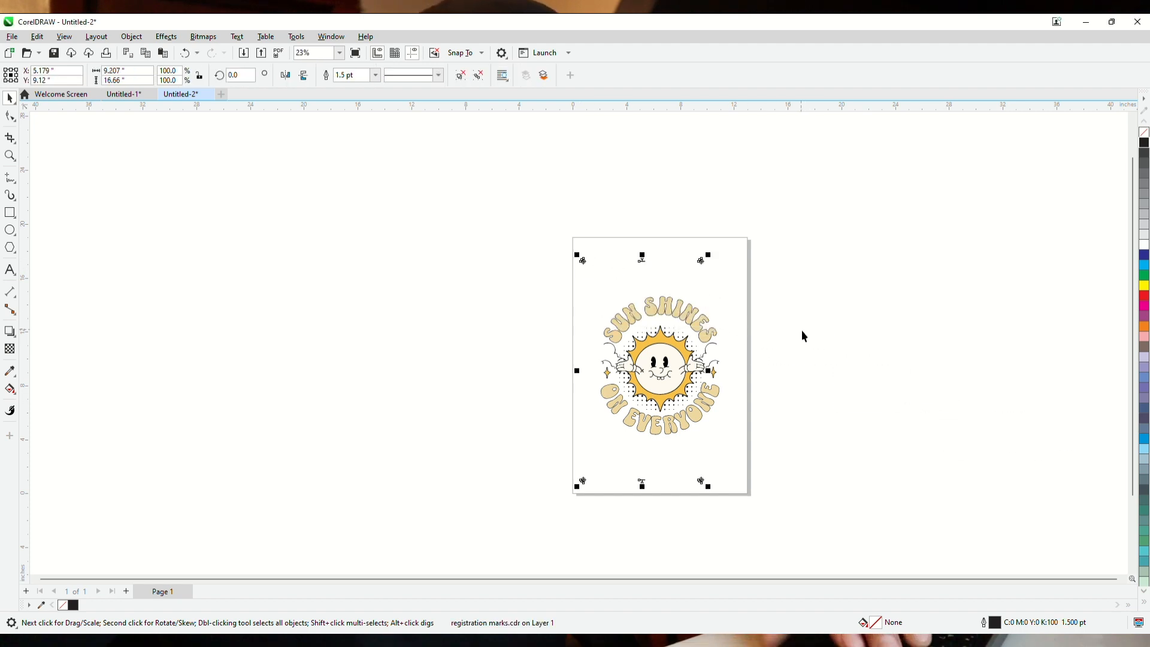
left_click(801, 331)
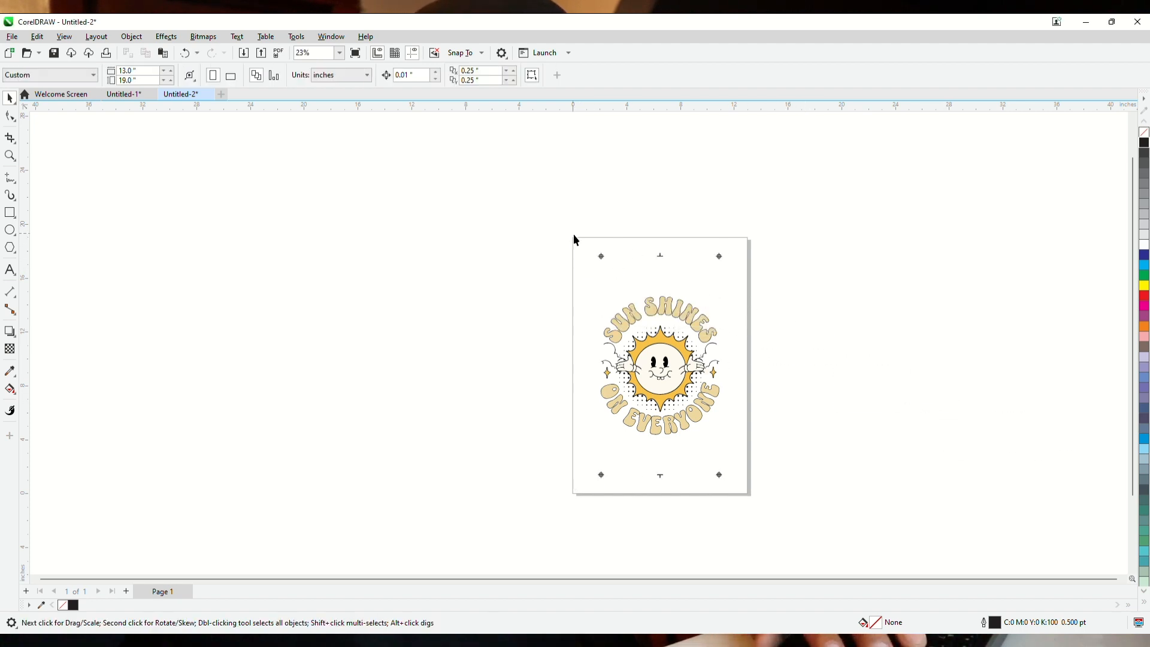
Ungroup the registration marks and move the upper row down and the lower row up, closer to the sun artwork
left_click(662, 256)
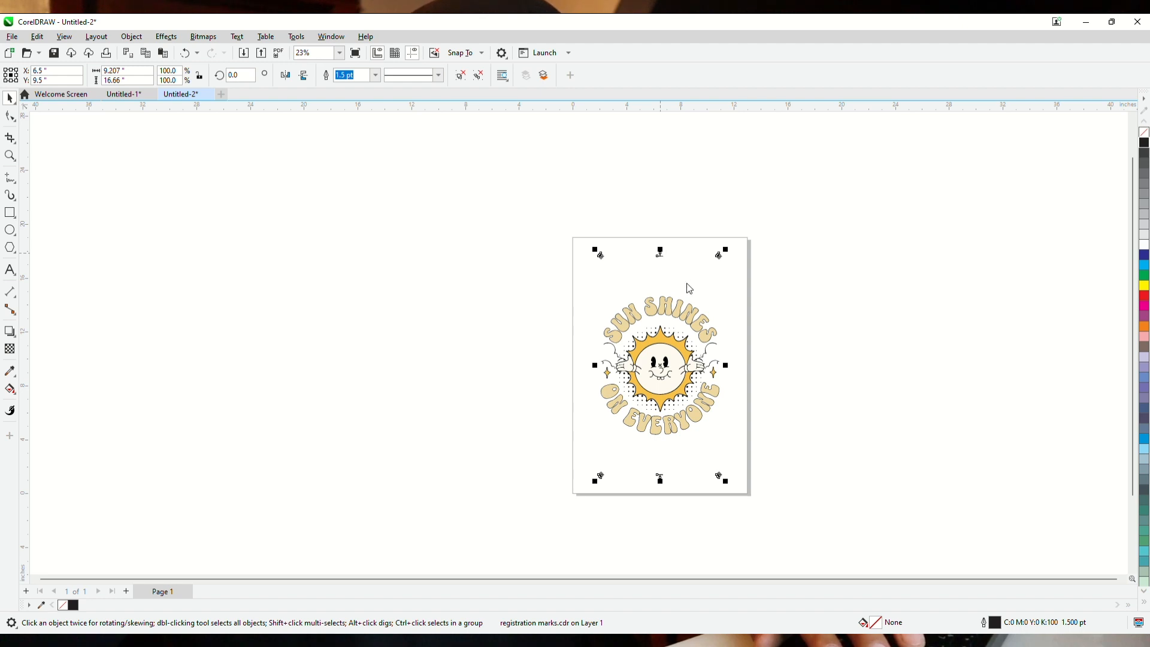
left_click_drag(773, 272, 464, 212)
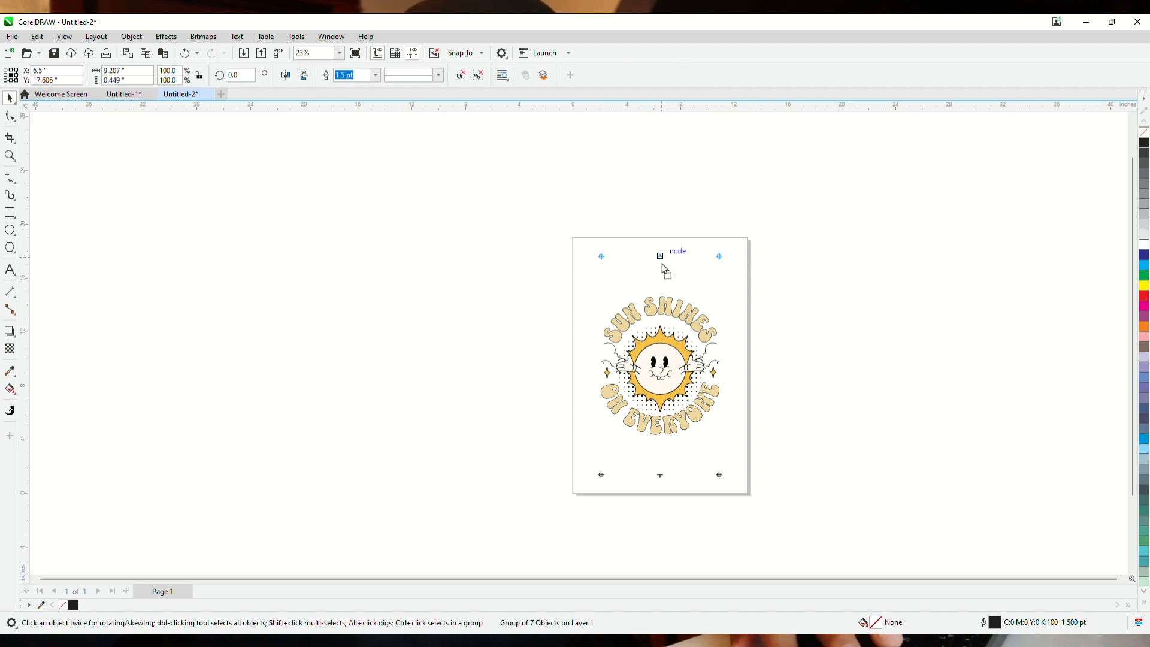
left_click_drag(665, 285, 663, 456)
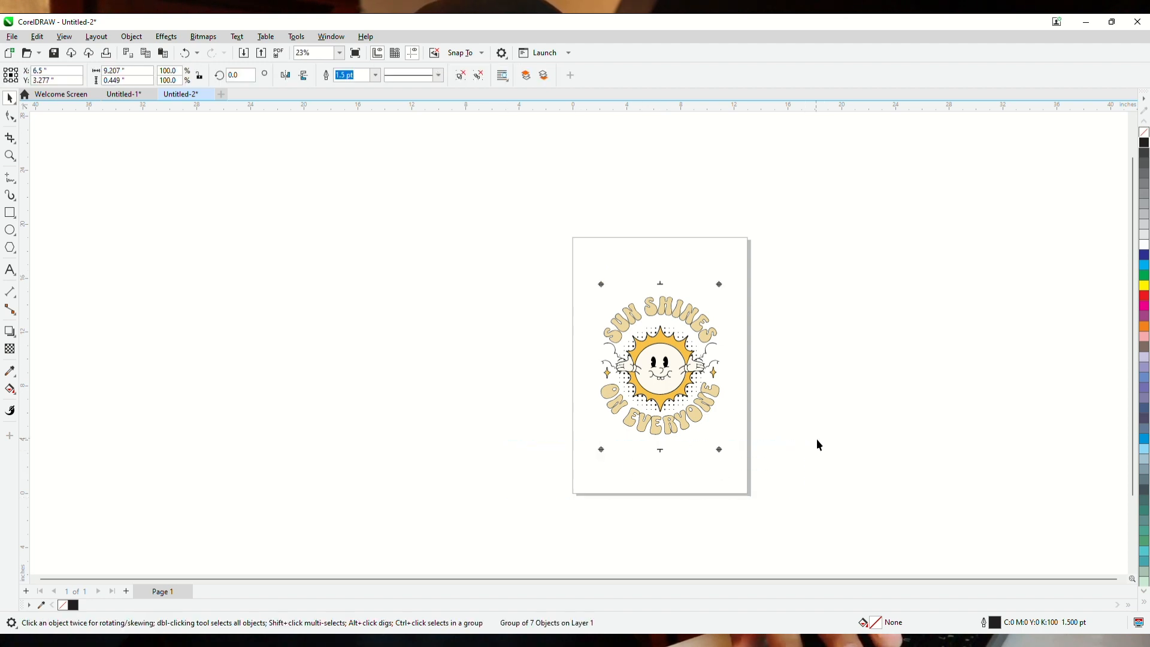
left_click(821, 440)
left_click_drag(462, 208, 461, 208)
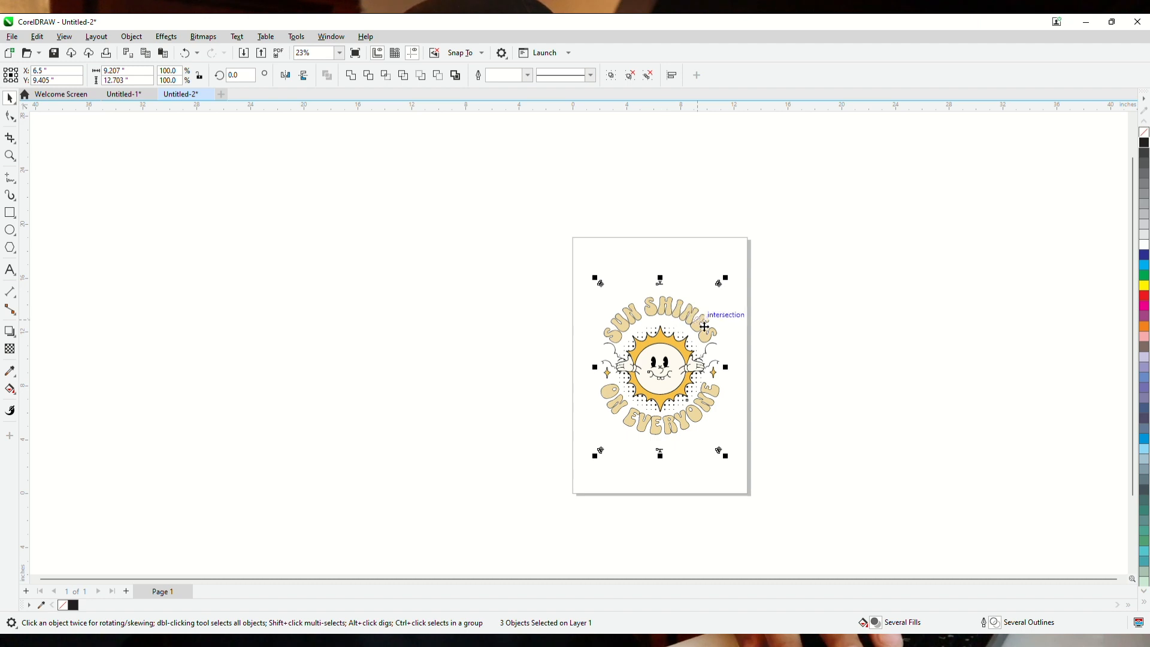
left_click(779, 361)
Ungroup the sun artwork into its separate objects
left_click(674, 360)
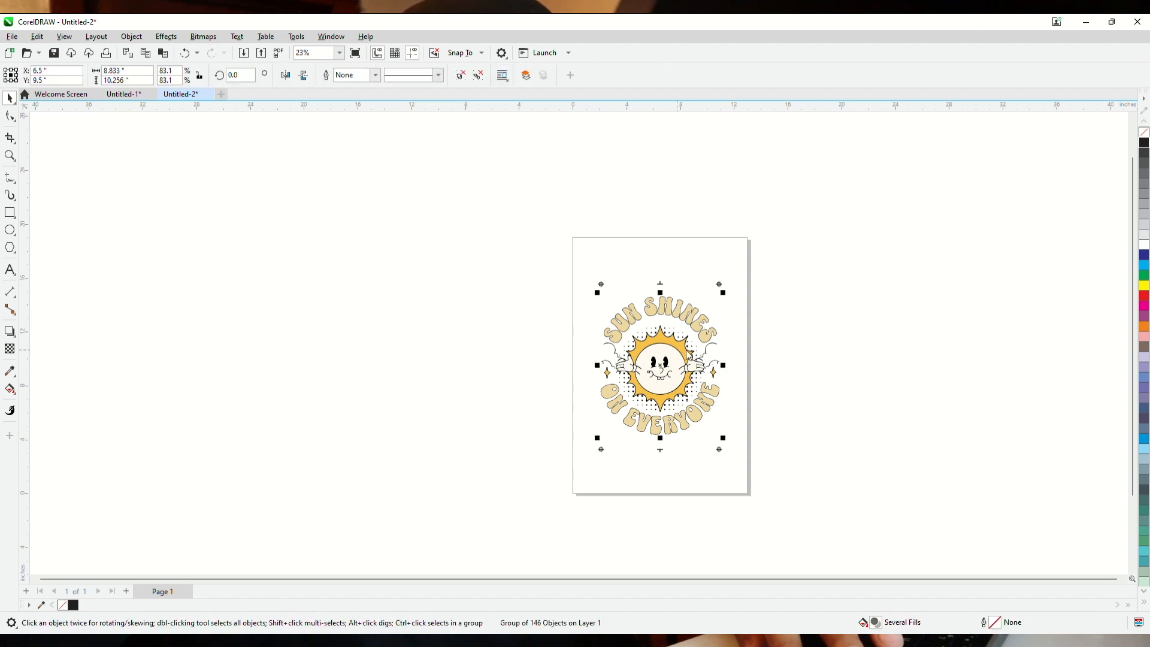
key("ctrl+u")
left_click(832, 294)
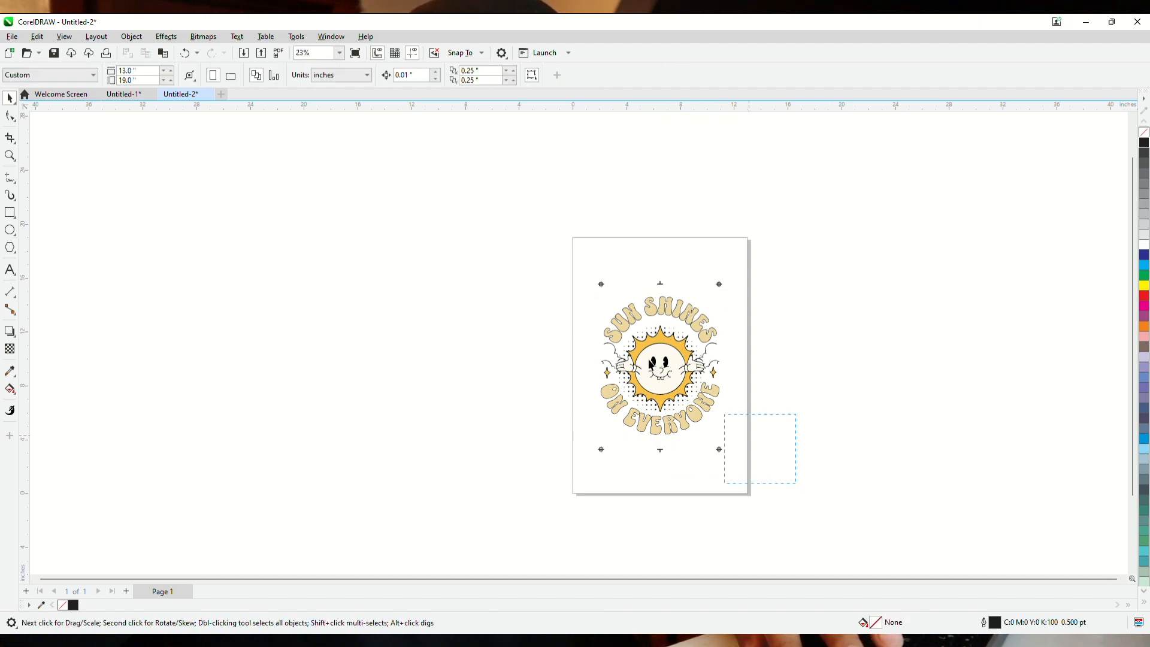
Copy the complete artwork with its registration marks and add three pages to the document
left_click_drag(782, 466, 458, 206)
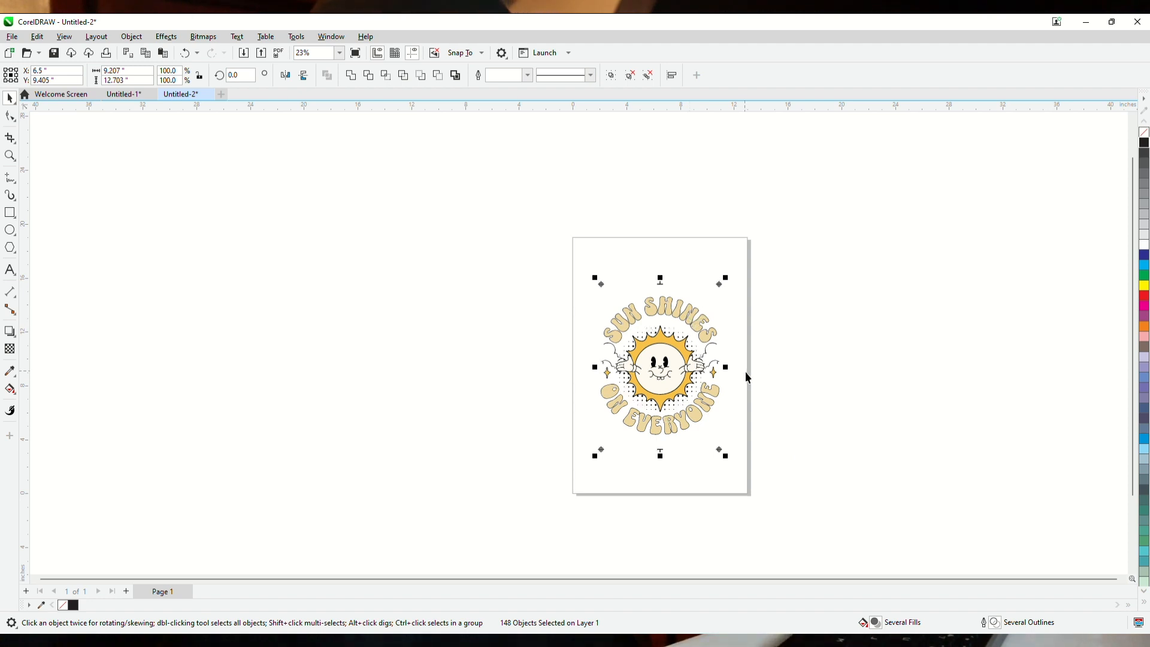
left_click(125, 592)
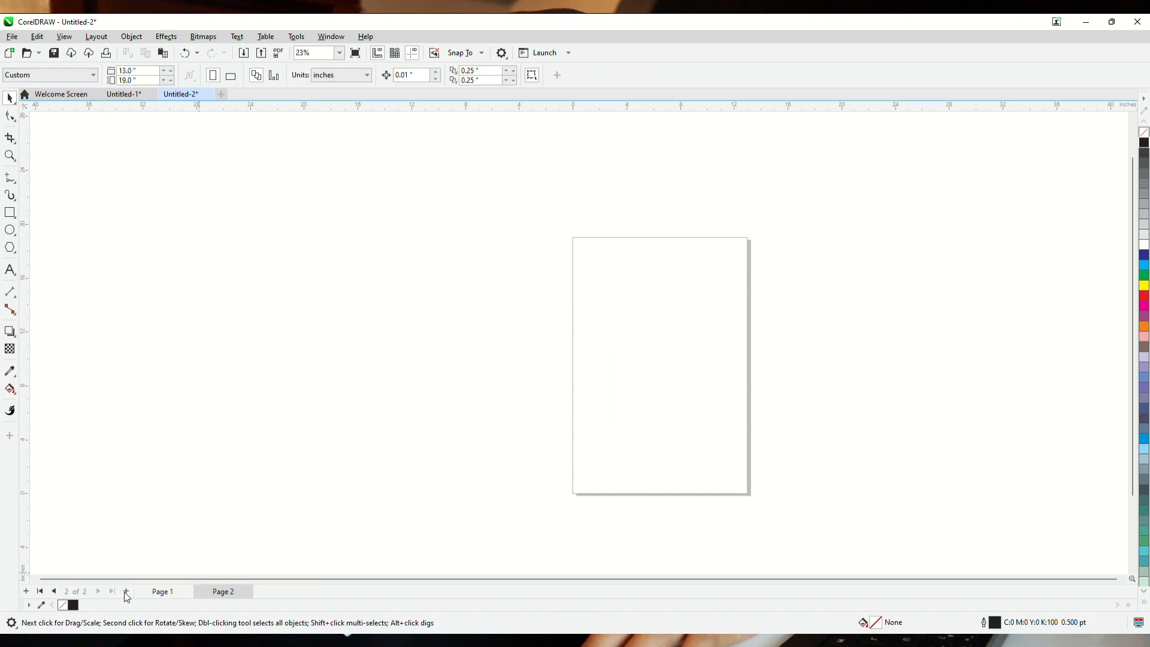
double_click(126, 592)
left_click(162, 591)
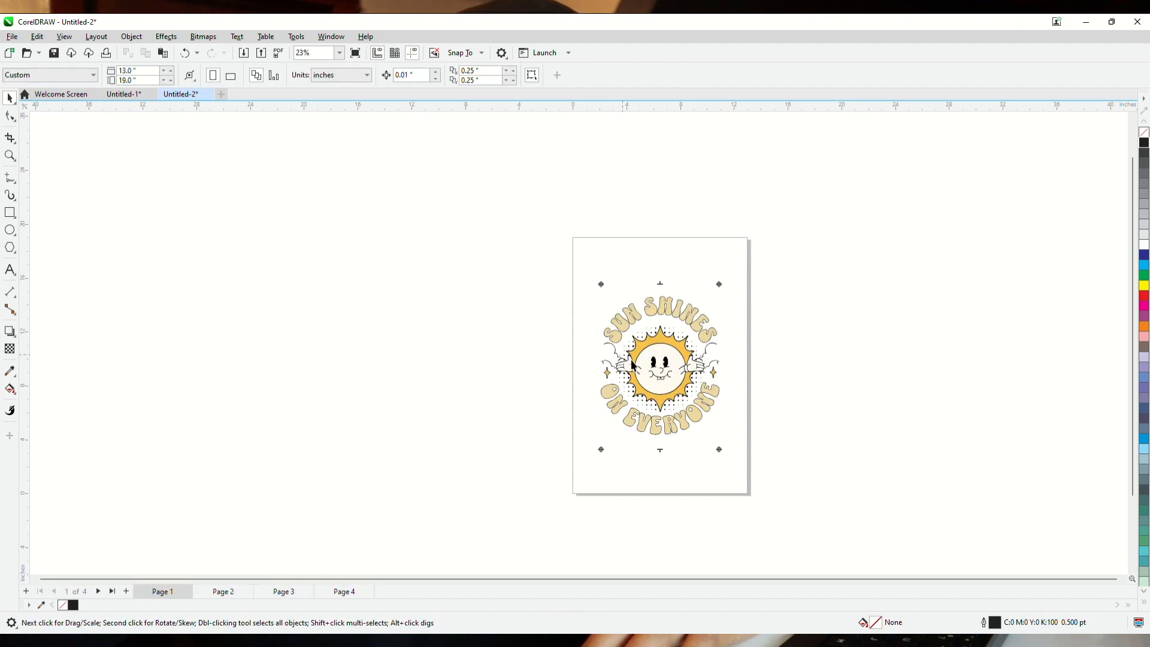
Paste the artwork with its registration marks onto pages 2, 3 and 4
left_click(224, 592)
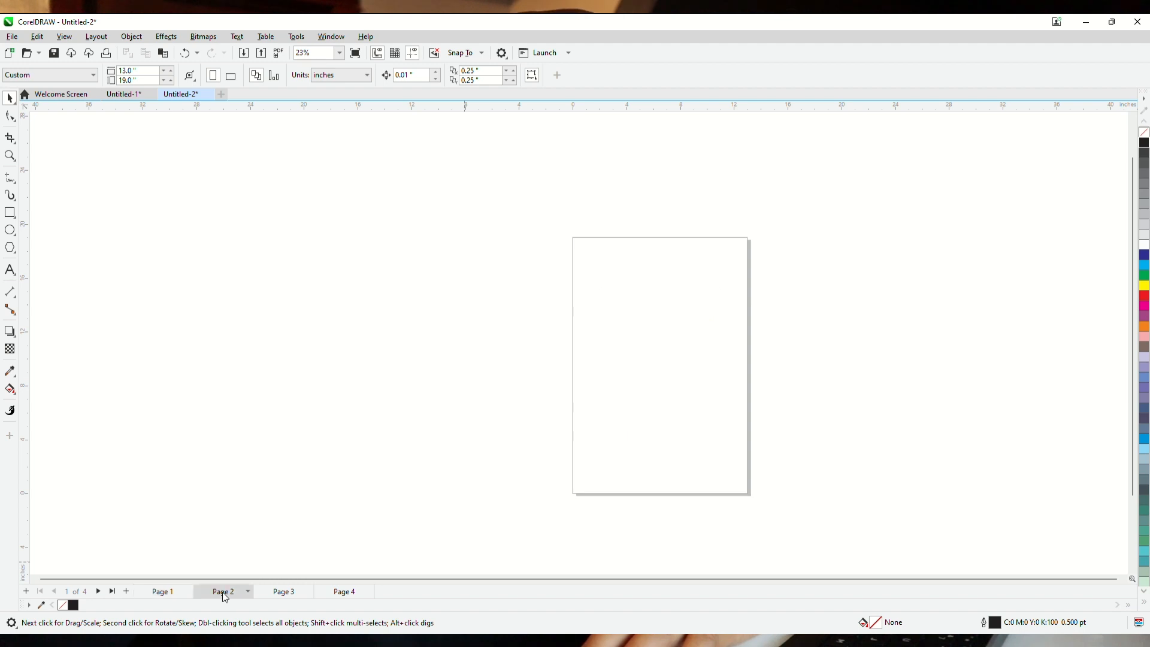
key("ctrl+v")
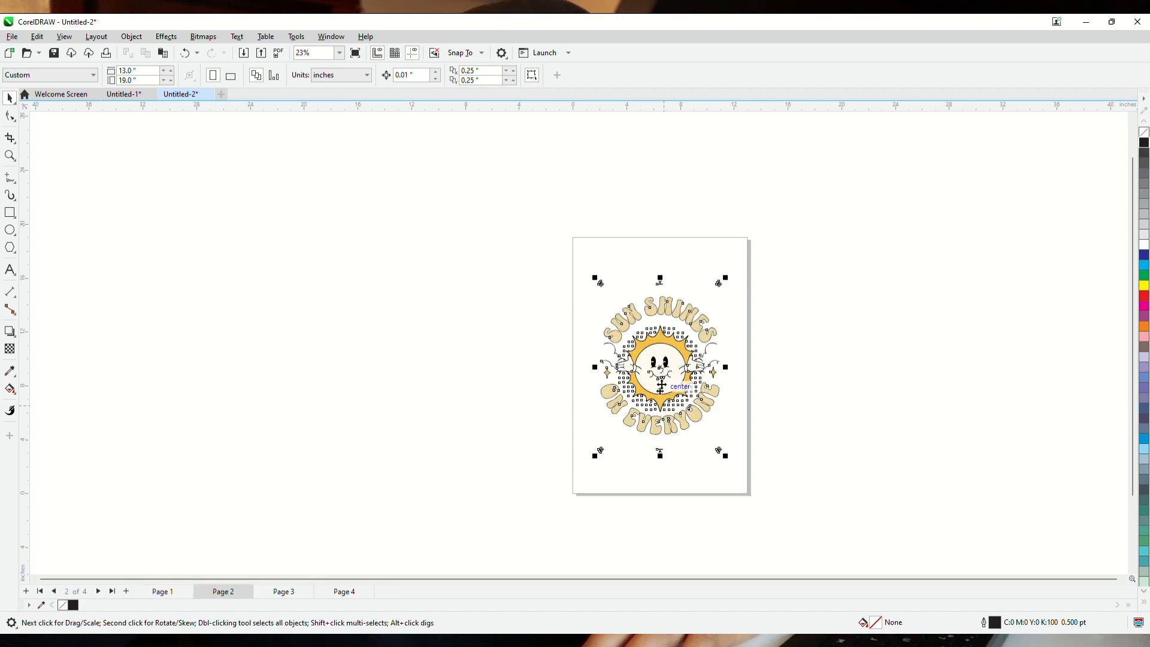
left_click(284, 591)
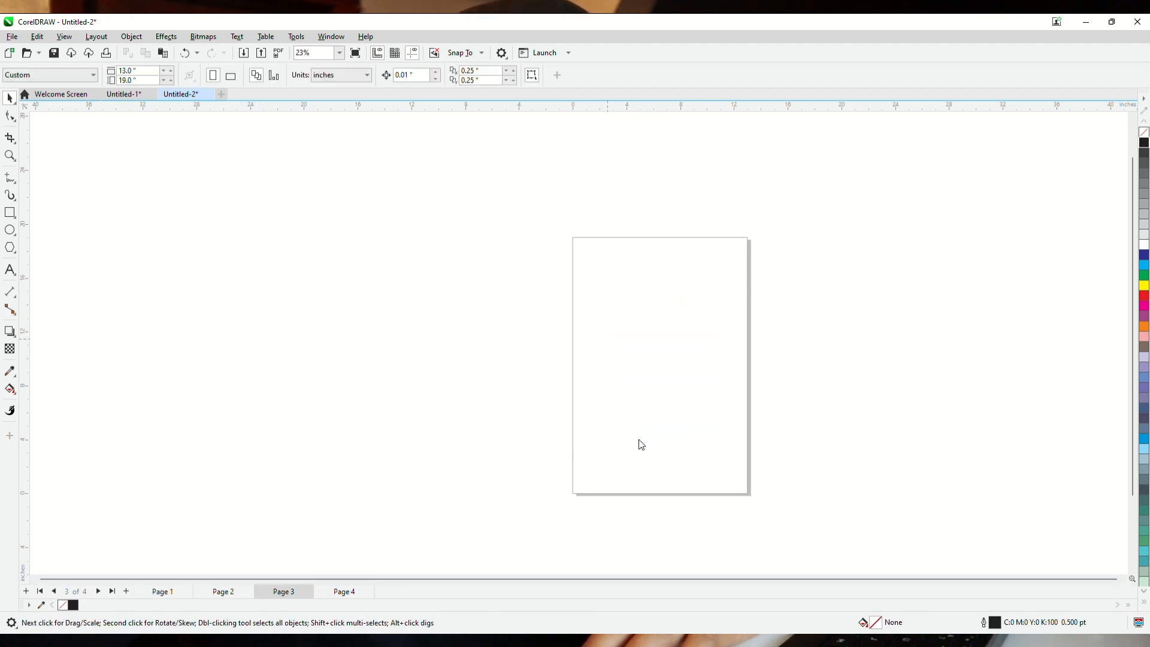
key("ctrl+v")
left_click(345, 591)
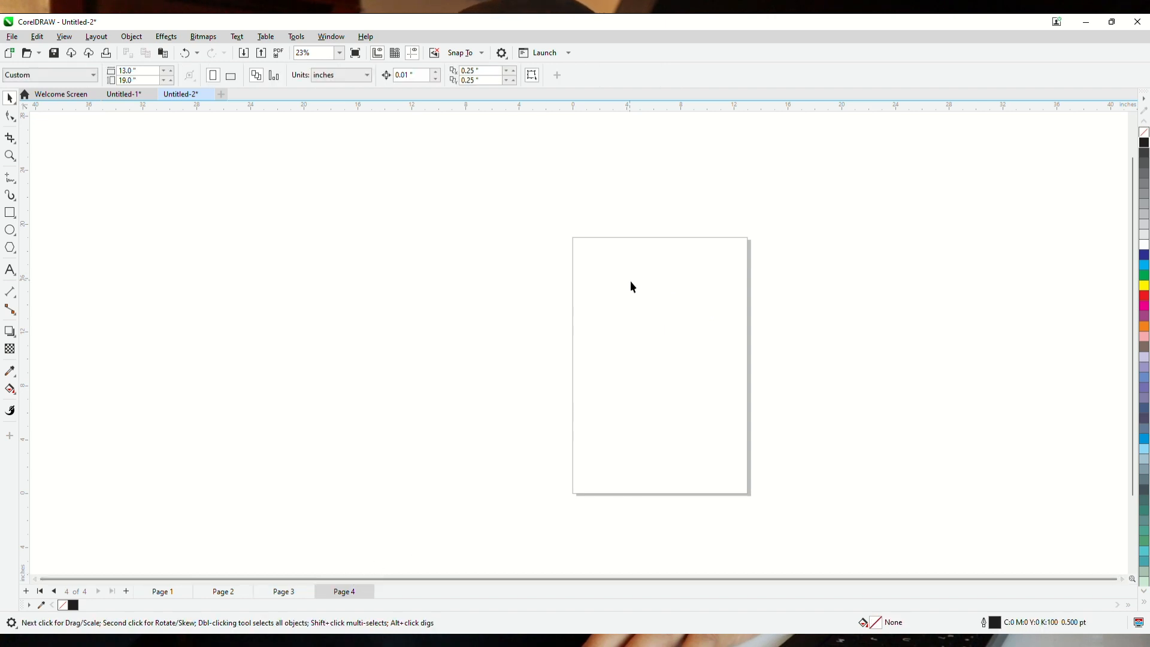
key("ctrl+v")
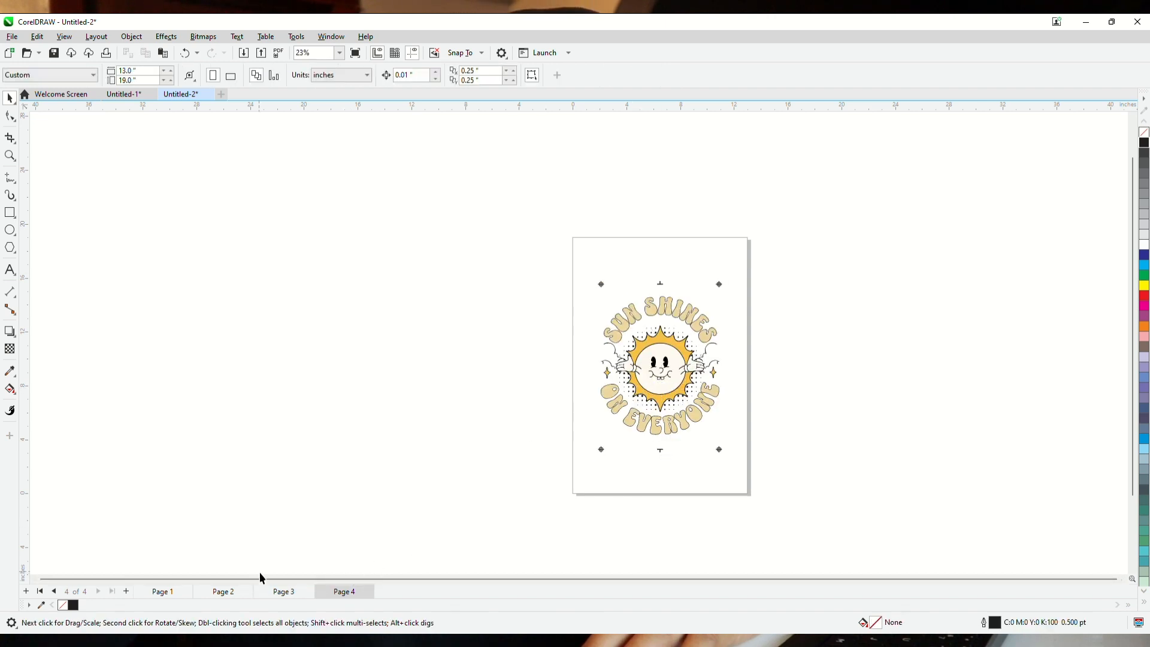
Add the text label "black" on page 2 beside the upper-left registration mark
left_click(228, 592)
scroll(643, 287, "up", 2)
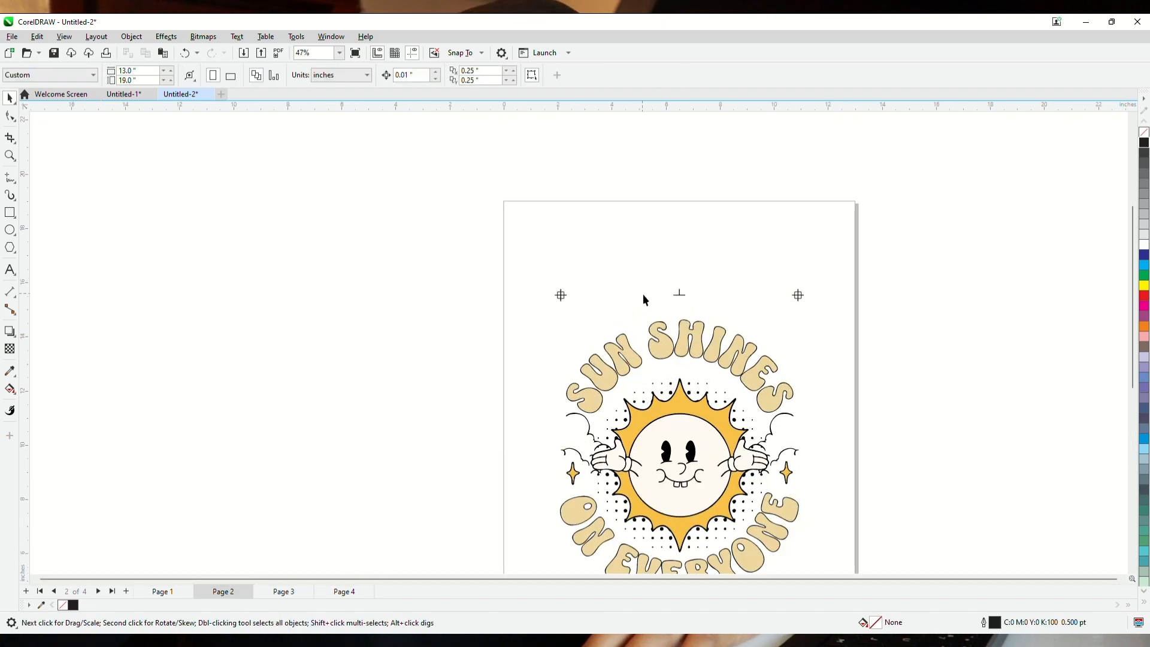
left_click(9, 269)
left_click(585, 299)
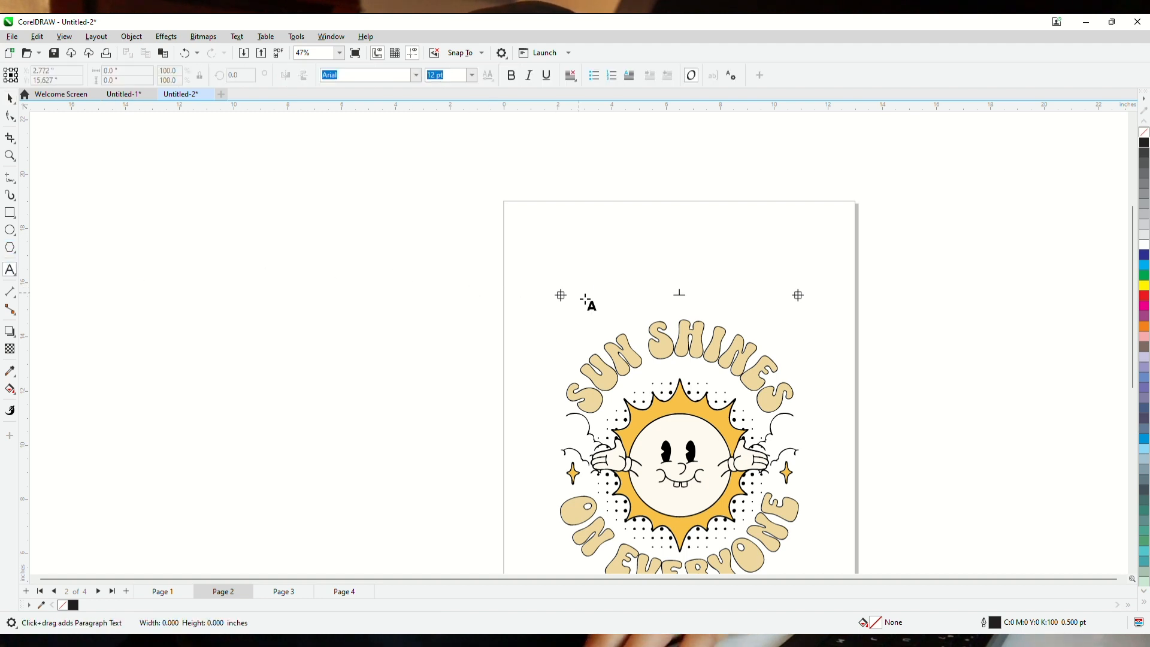
type("black")
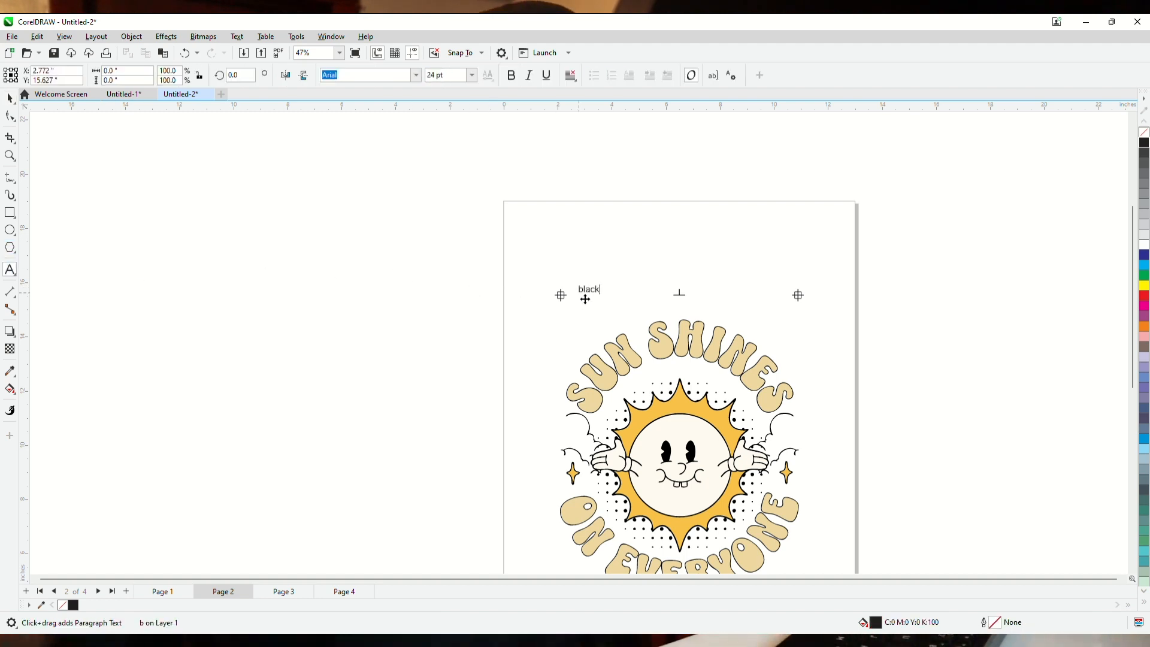
Add the text label "mari gold" on page 3 and "light yellow" on page 4, near the upper-left registration mark
left_click(284, 592)
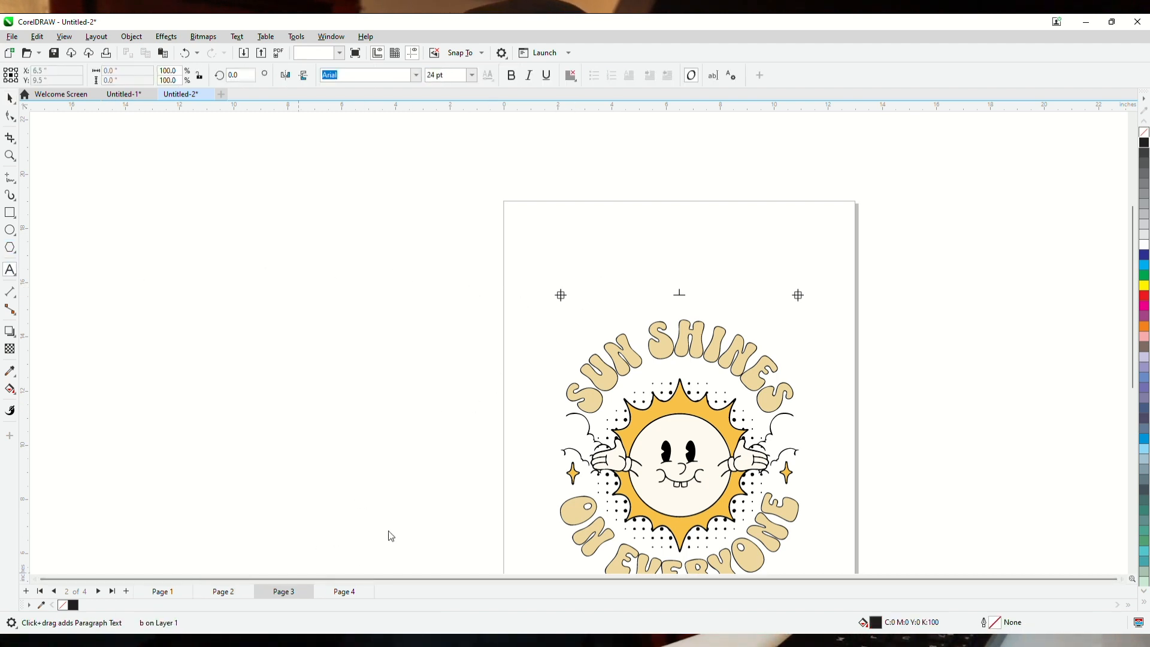
left_click(598, 299)
type("mari gold")
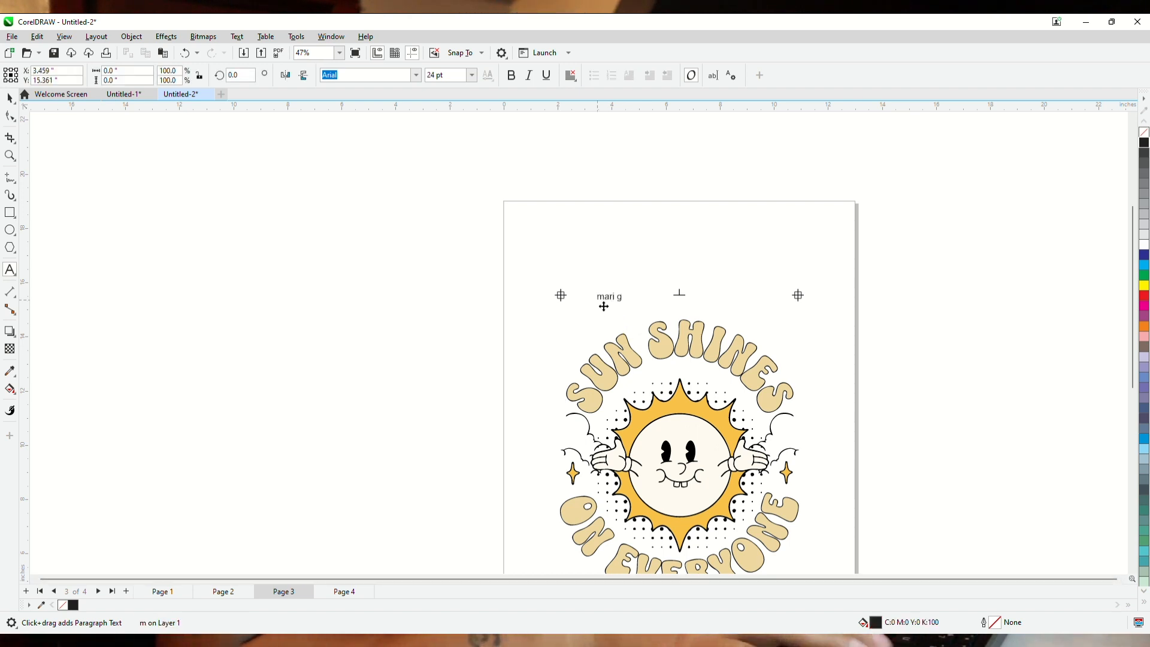
left_click(349, 593)
left_click(595, 305)
type("light yel")
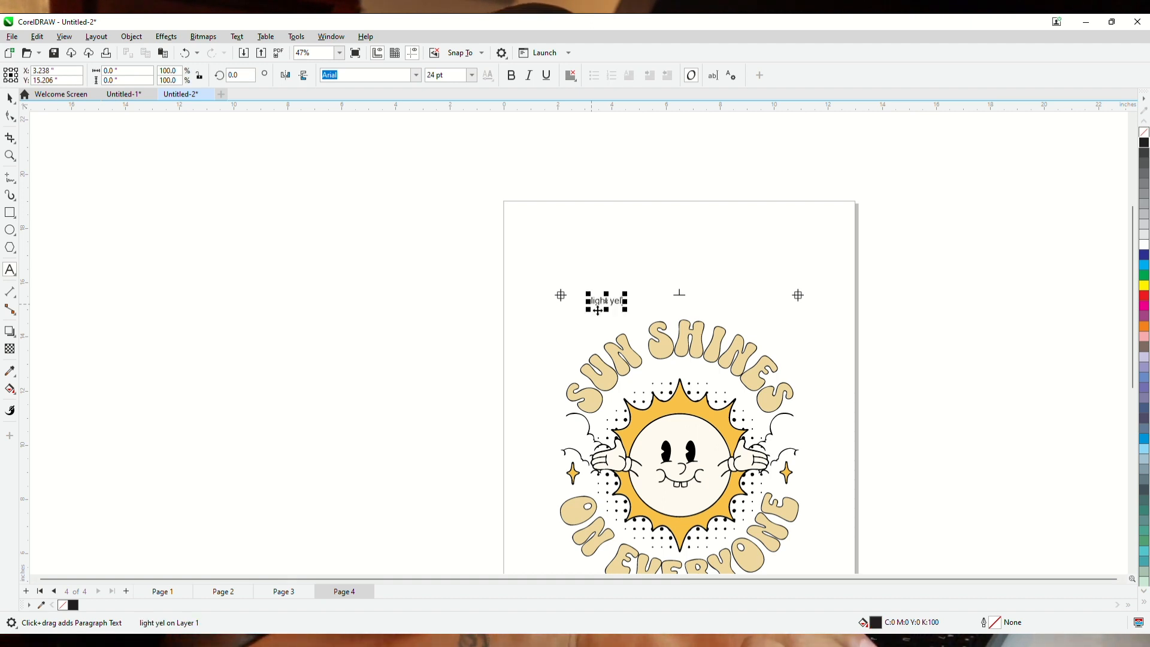
type("low")
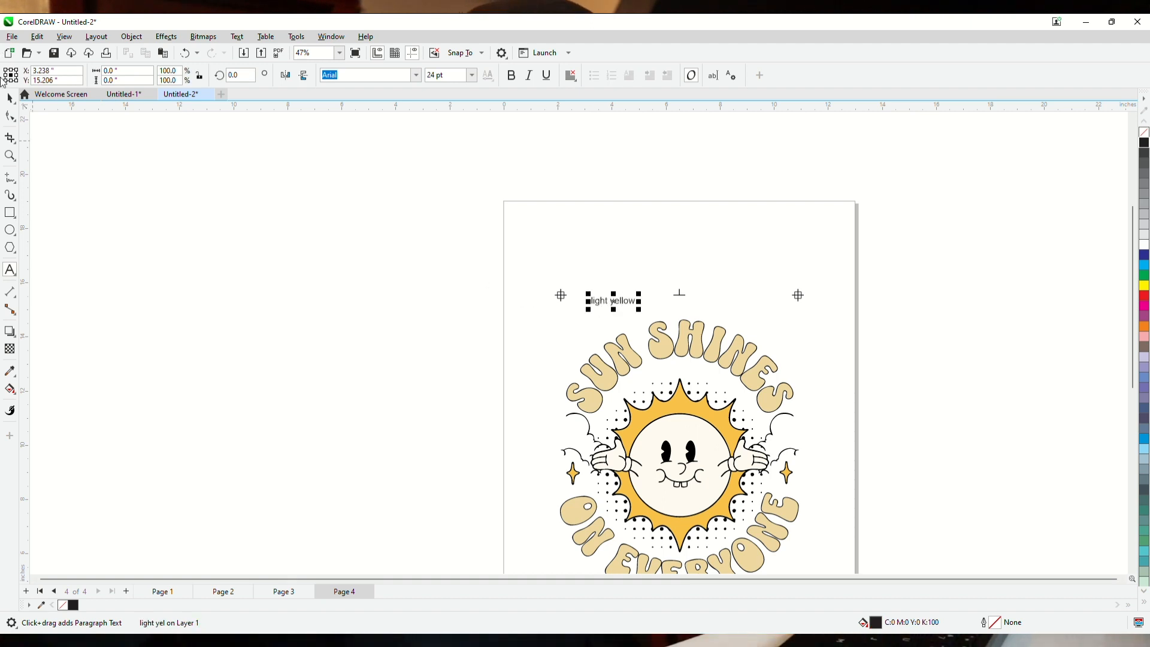
Move the colour labels on pages 4, 3 and 2 right next to the upper-left registration mark
left_click(442, 279)
left_click_drag(607, 308, 601, 302)
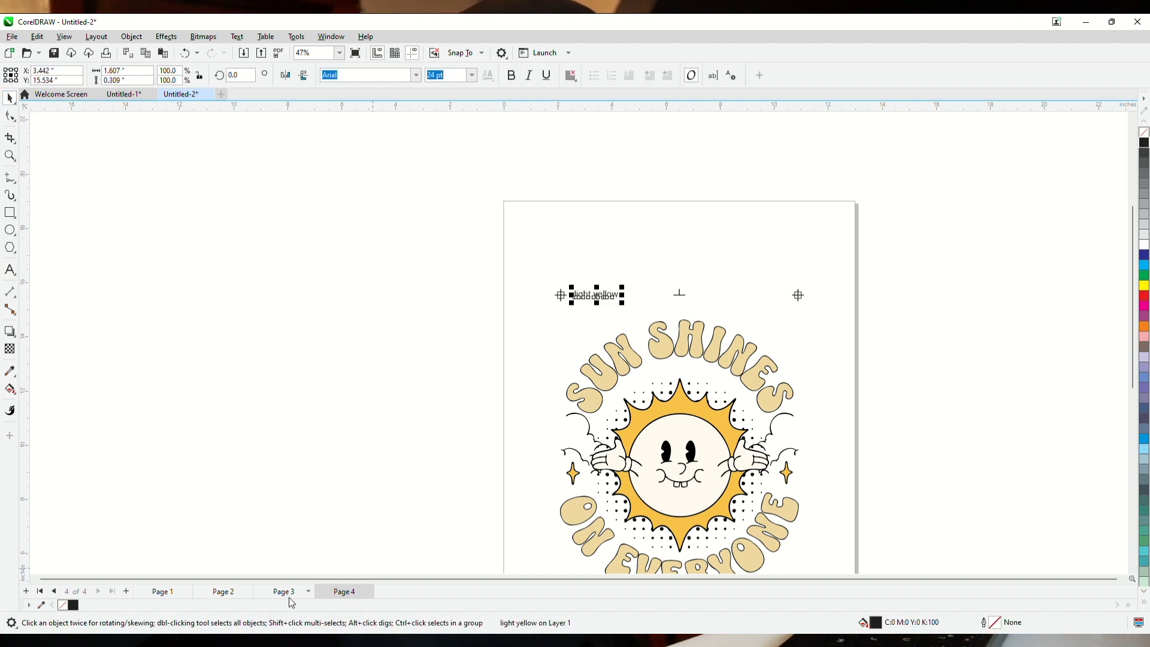
left_click(284, 592)
left_click(625, 299)
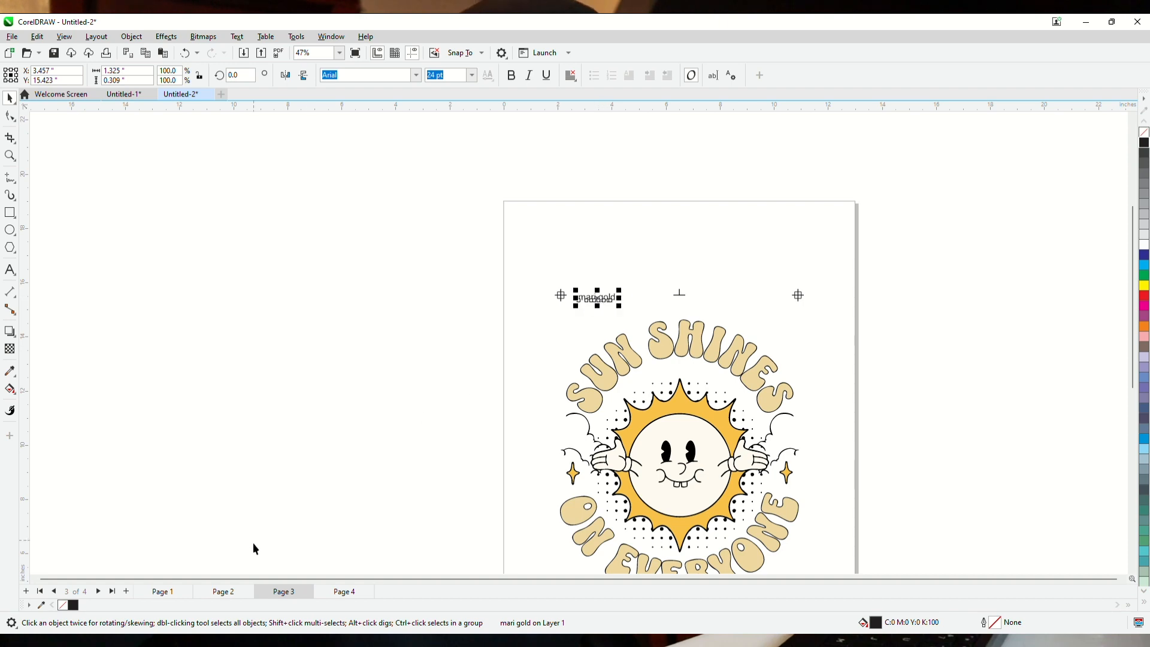
left_click(239, 591)
left_click(595, 294)
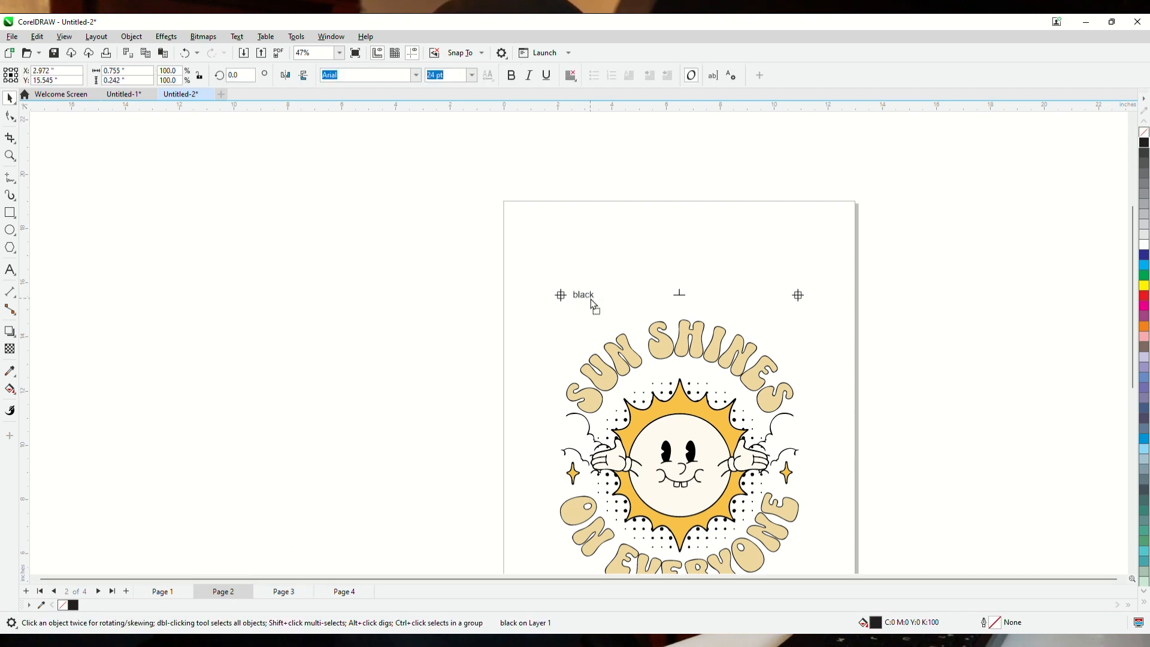
On page 2, delete the beige fill shapes of the word SHINES, leaving only the black outlines
scroll(683, 383, "down", 3)
scroll(810, 469, "up", 3)
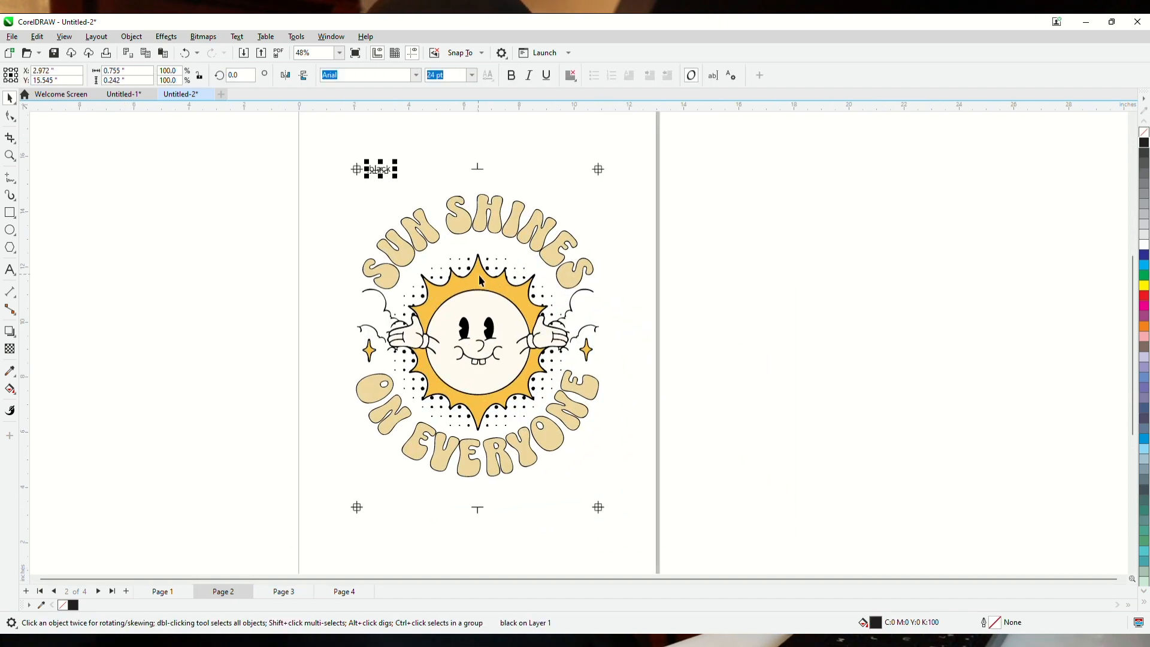
scroll(472, 280, "up", 2)
scroll(515, 252, "down", 2)
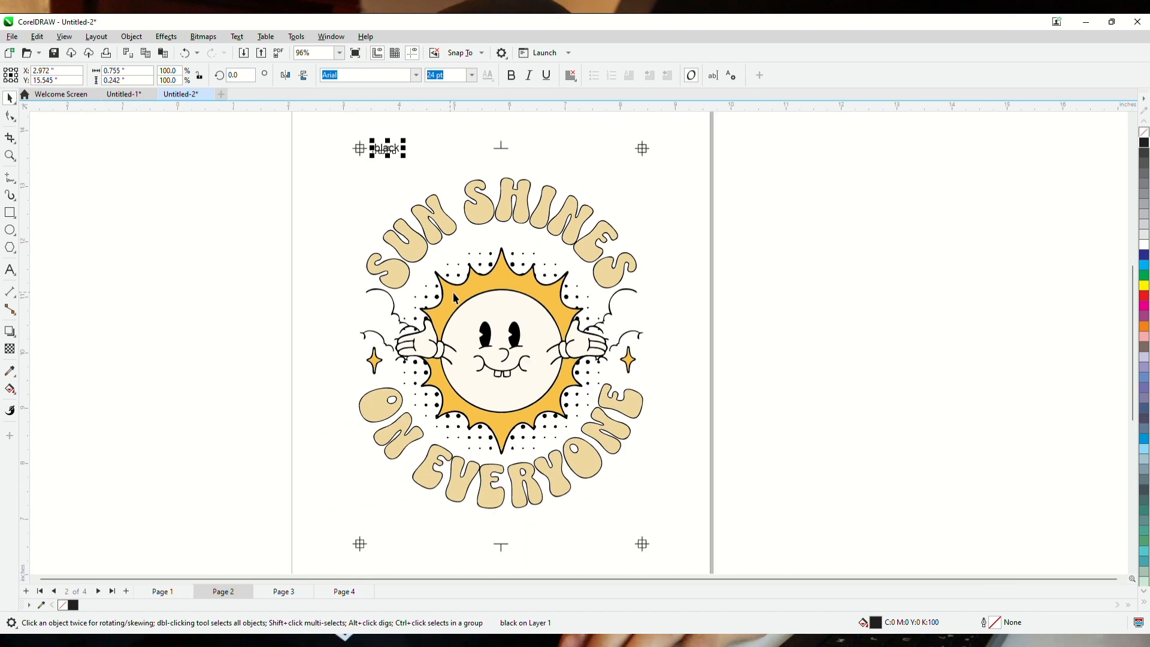
scroll(540, 227, "up", 2)
left_click(516, 222)
key("Delete")
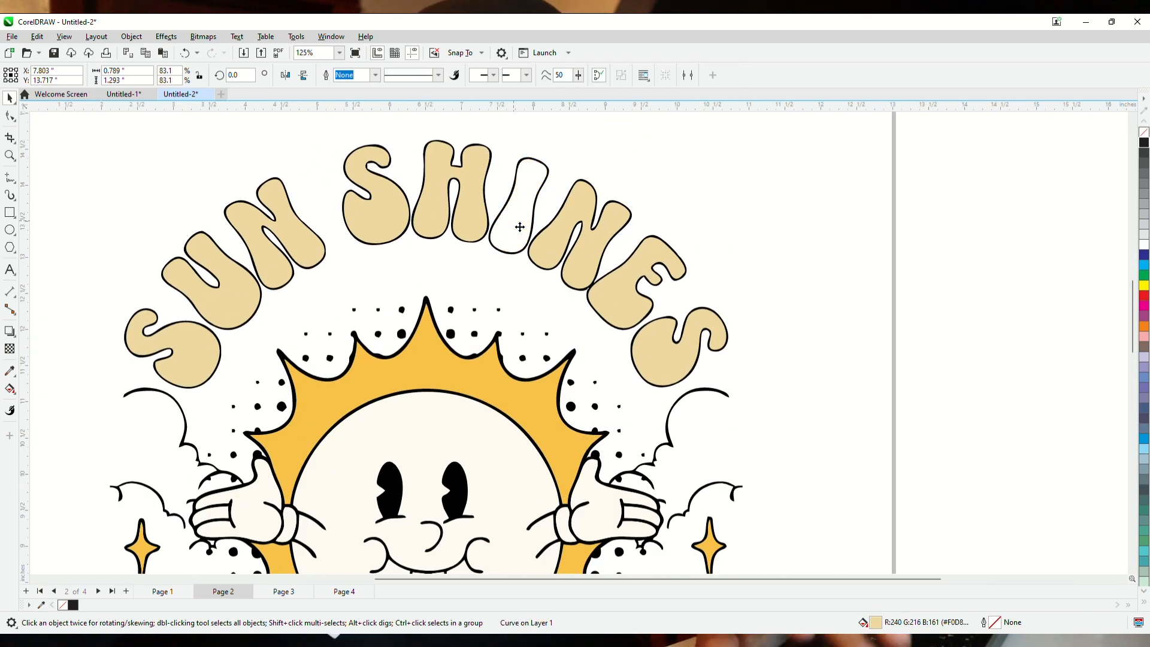
scroll(552, 230, "up", 1)
left_click(552, 230)
key("Delete")
left_click(627, 293)
key("Delete")
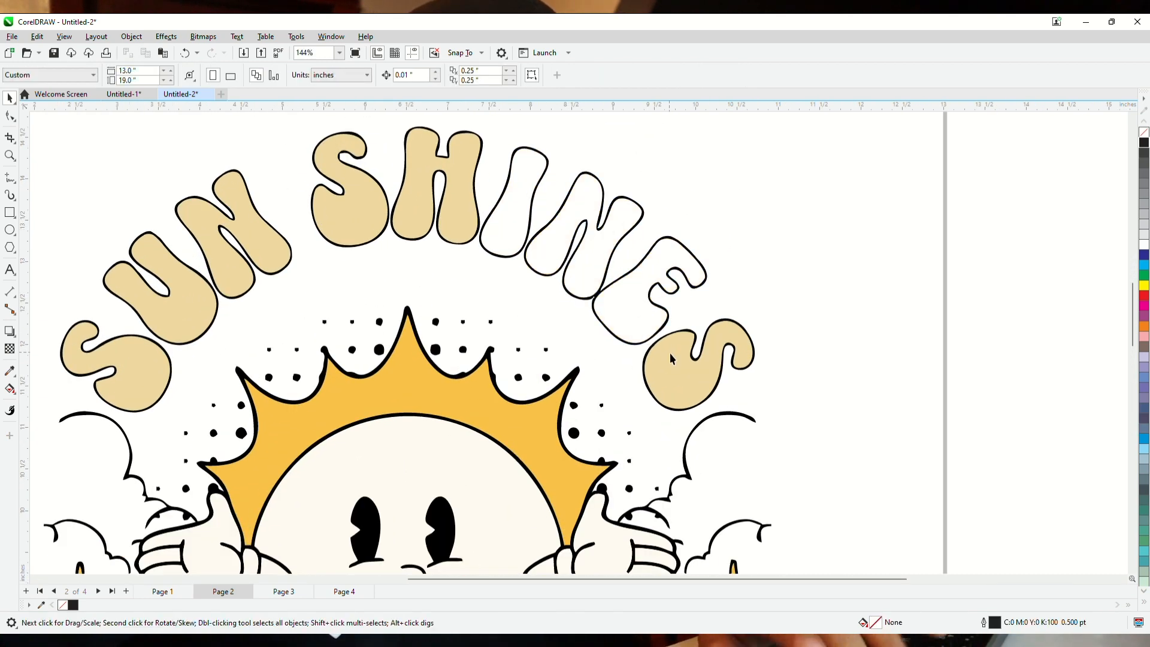
left_click(669, 354)
key("Delete")
left_click(417, 220)
key("Delete")
left_click(378, 222)
key("Delete")
Delete the beige fill shapes of the three letters in the word SUN on page 2
left_click(281, 252)
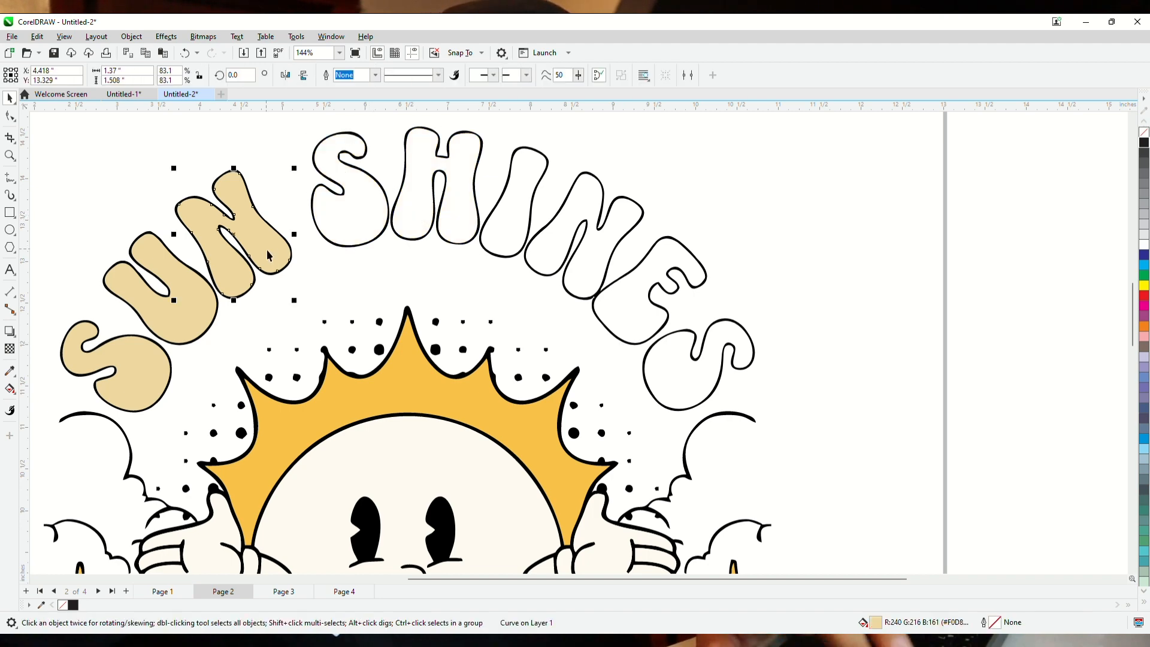
key("Delete")
left_click(192, 312)
key("Delete")
left_click(152, 357)
key("Delete")
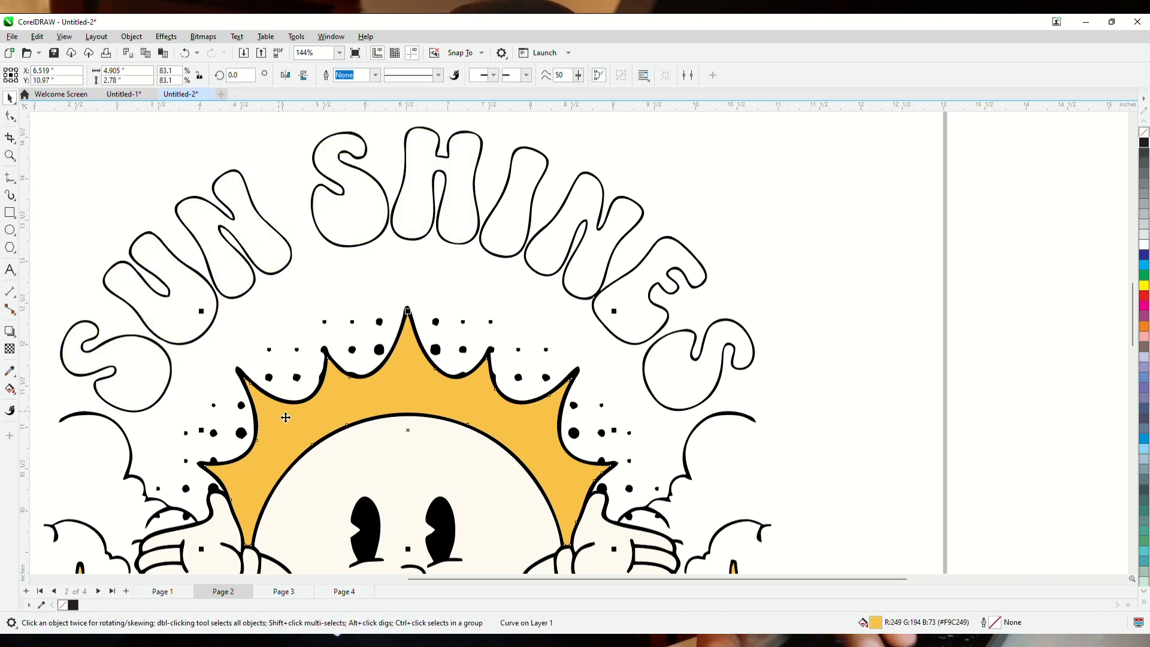
Delete the beige fill shapes of the word ON below the sun on page 2
scroll(369, 383, "down", 3)
scroll(360, 481, "down", 2)
scroll(358, 479, "up", 4)
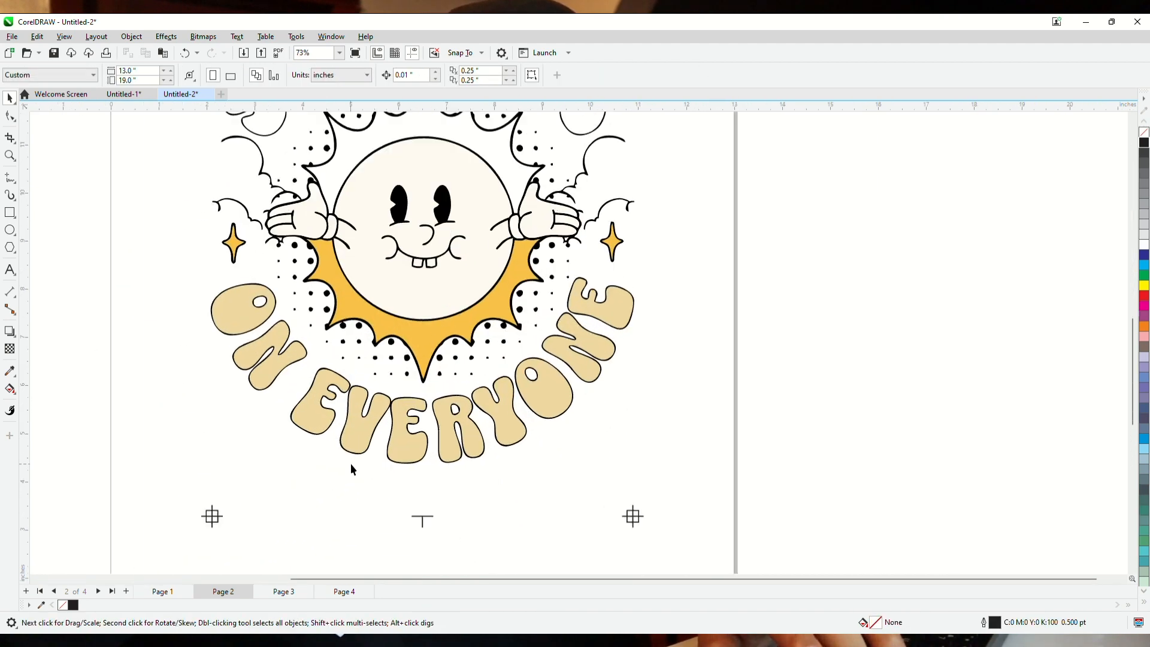
left_click(248, 329)
key("Delete")
key("Delete")
Delete the beige fill shapes of all the letters in the word EVERYONE on page 2
left_click(306, 406)
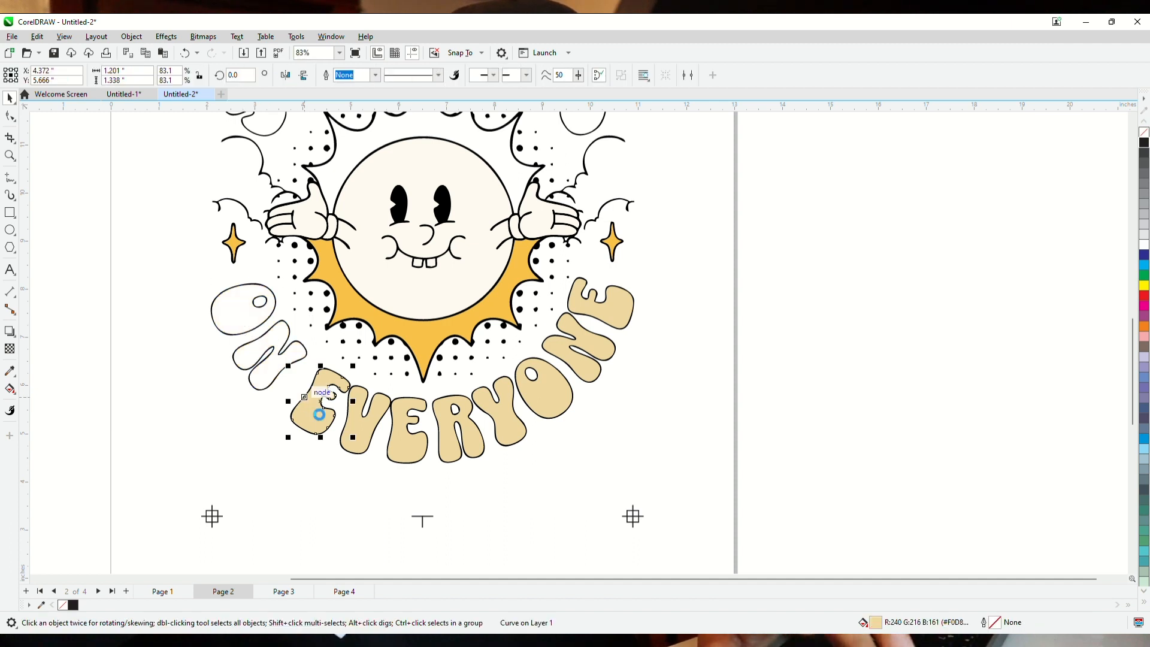
key("Delete")
left_click(363, 429)
key("Delete")
left_click(400, 438)
key("Delete")
left_click(456, 428)
key("Delete")
left_click(500, 407)
key("Delete")
left_click(554, 394)
key("Delete")
left_click(577, 353)
key("Delete")
left_click(605, 318)
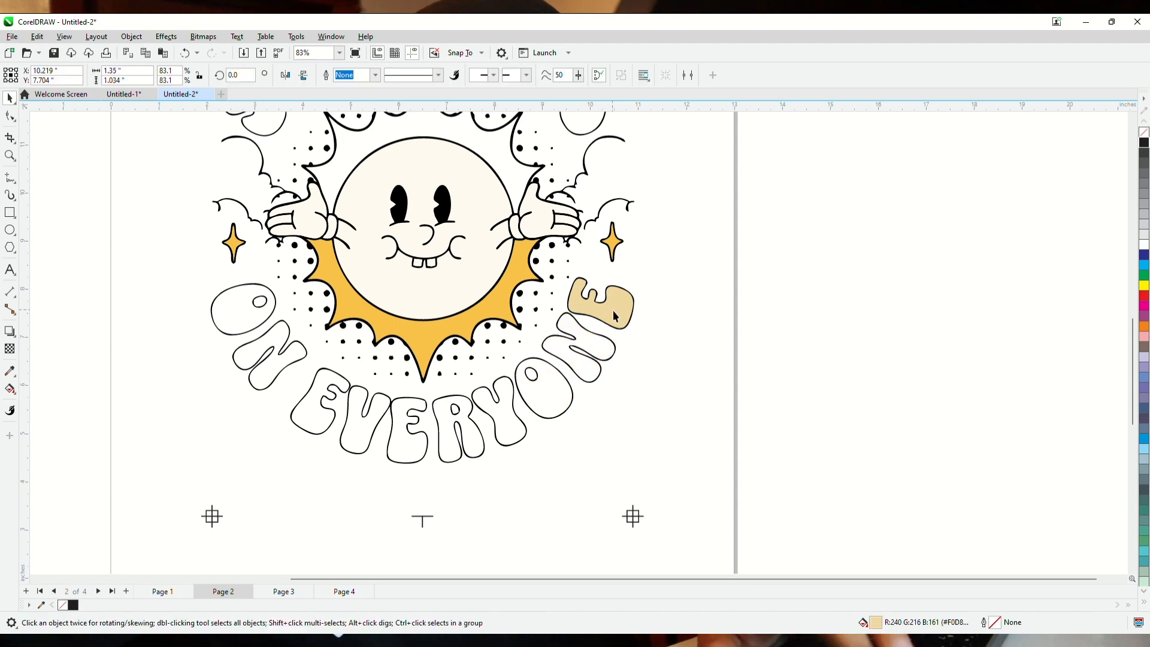
key("Delete")
Delete the marigold fills of the right sparkle star and of the sun's rays on page 2
scroll(614, 240, "up", 3)
left_click(621, 235)
key("Delete")
left_click(413, 304)
key("Delete")
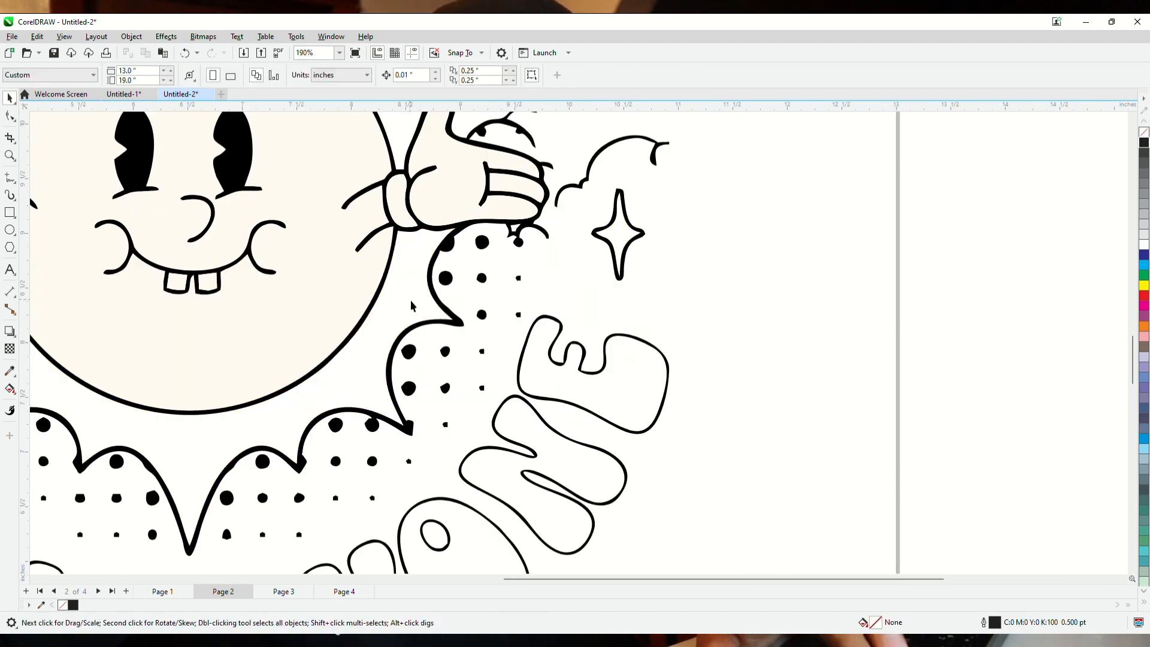
Delete the marigold fill of the left sparkle star on page 2
scroll(411, 303, "down", 5)
scroll(181, 264, "up", 4)
scroll(203, 285, "up", 3)
left_click(256, 332)
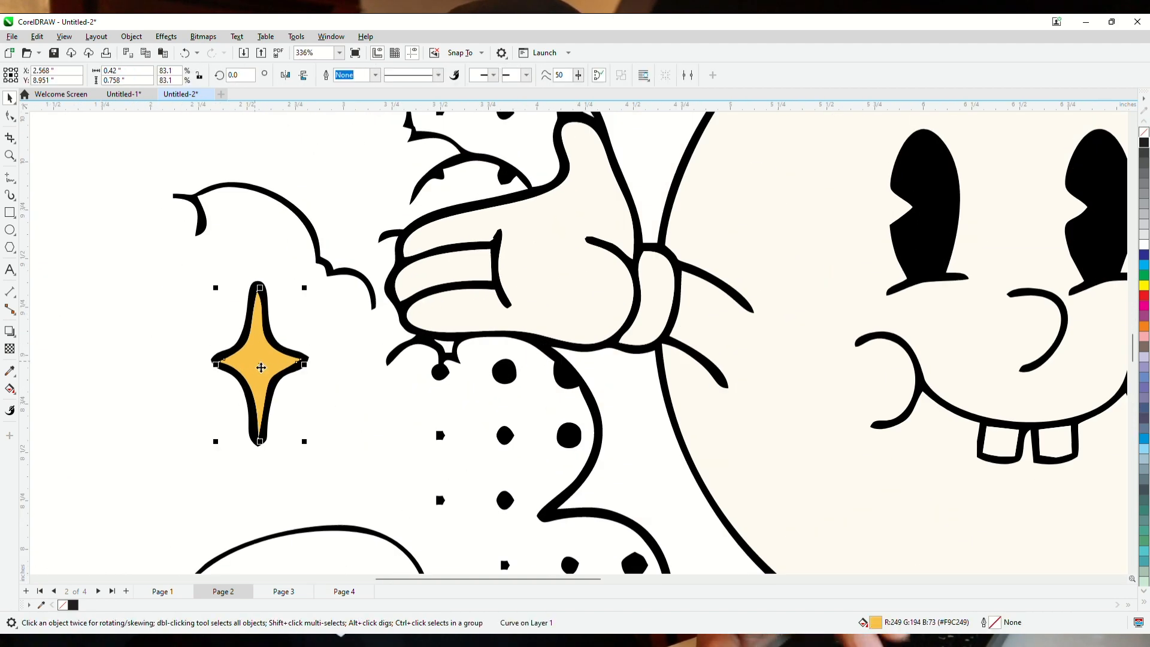
key("Delete")
scroll(544, 325, "down", 5)
scroll(545, 324, "down", 1)
Go to page 3 and delete all the letters of the word SHINES above the sun
left_click(264, 590)
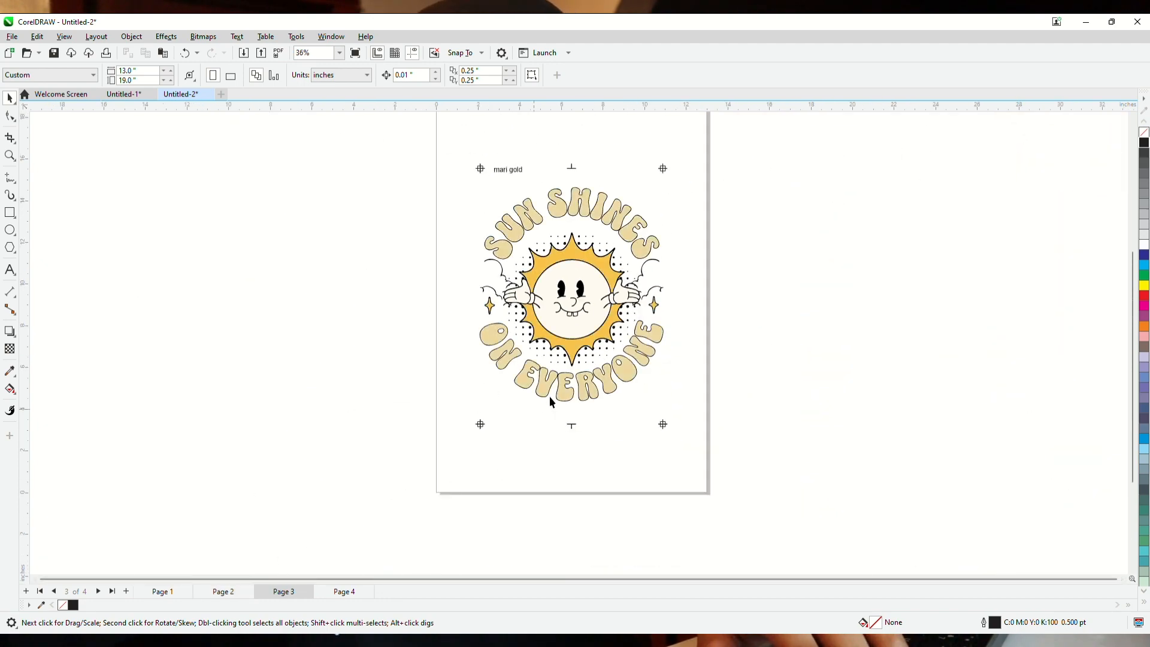
scroll(543, 202, "up", 3)
scroll(457, 133, "up", 3)
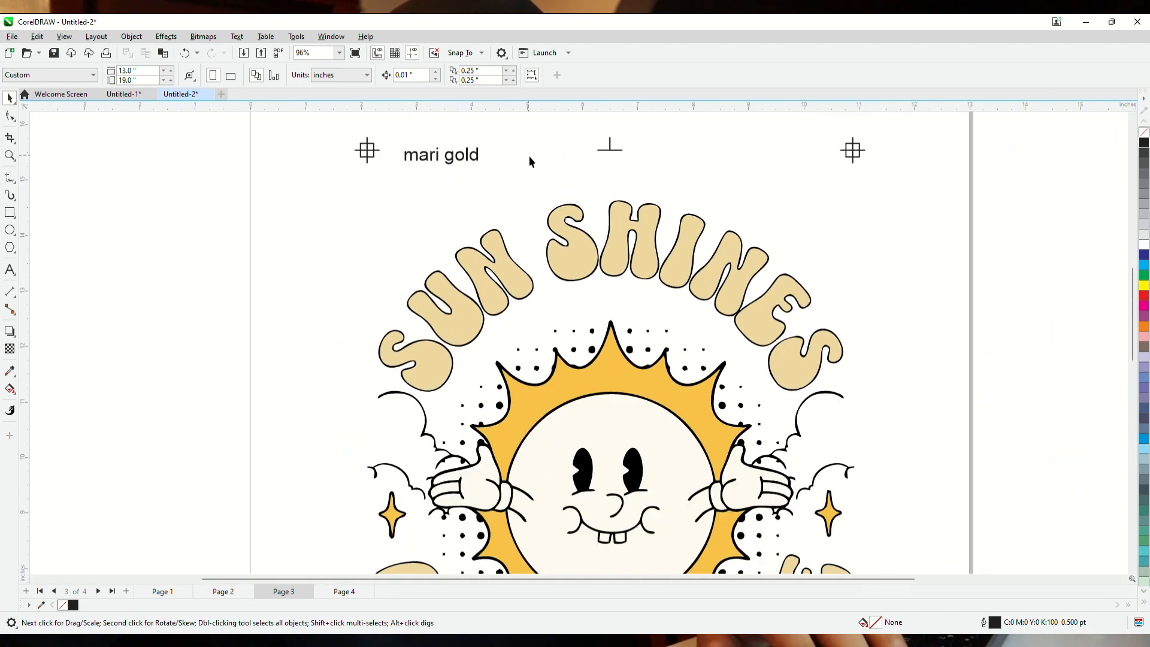
scroll(700, 240, "down", 1)
scroll(771, 327, "up", 2)
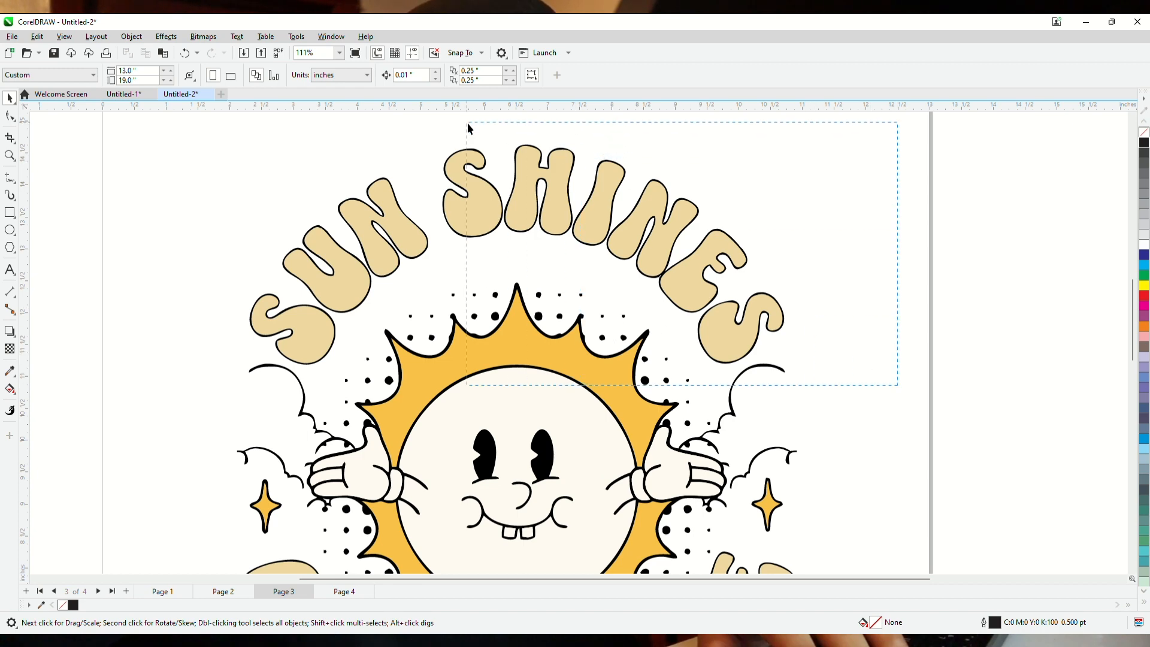
left_click_drag(416, 136, 412, 140)
key("Delete")
Delete the word SUN and part of the ON EVERYONE lettering on page 3
scroll(369, 223, "down", 1)
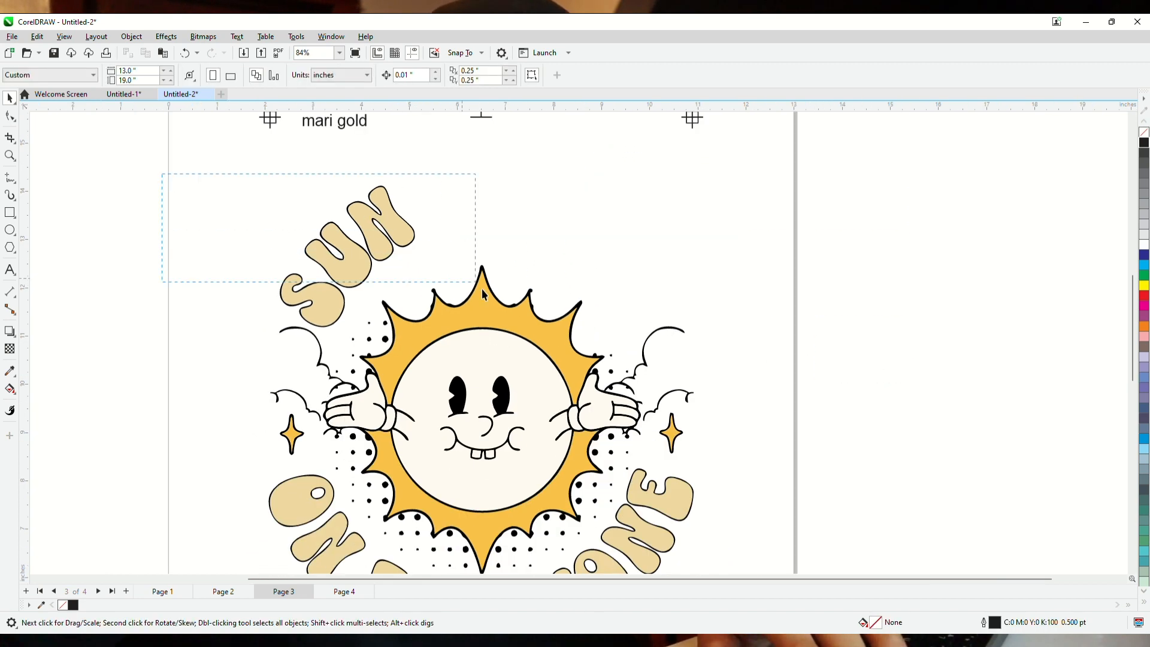
scroll(521, 396, "down", 2)
key("Delete")
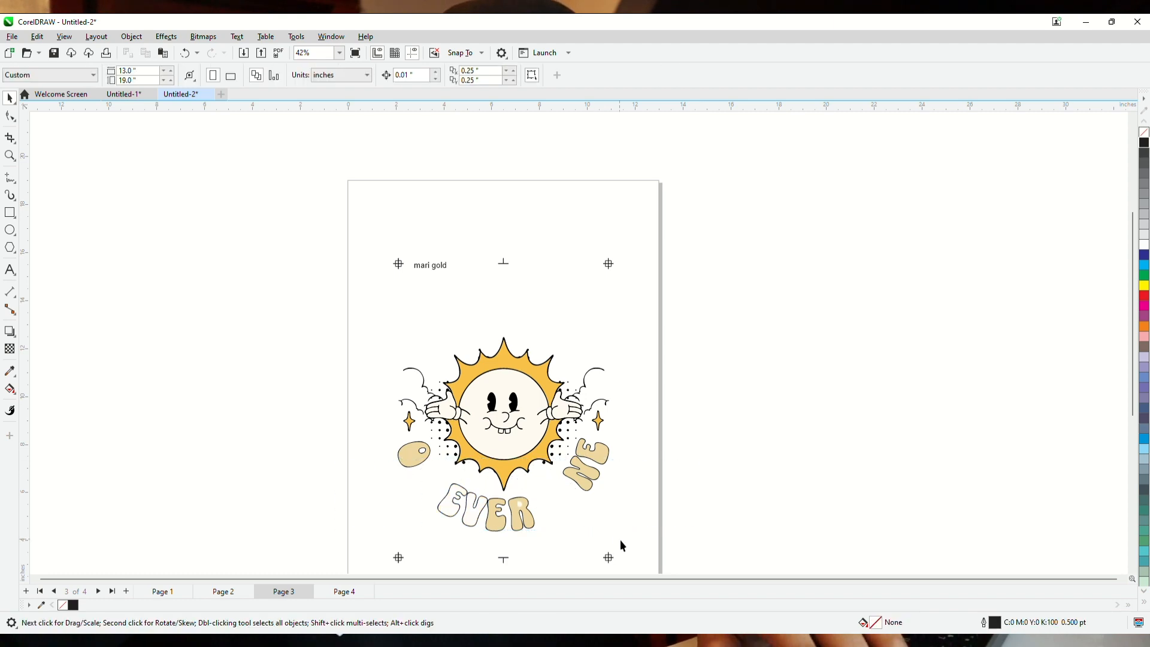
Delete the sun's black outline artwork and cream face disc on page 3
scroll(429, 448, "up", 3)
left_click(419, 274)
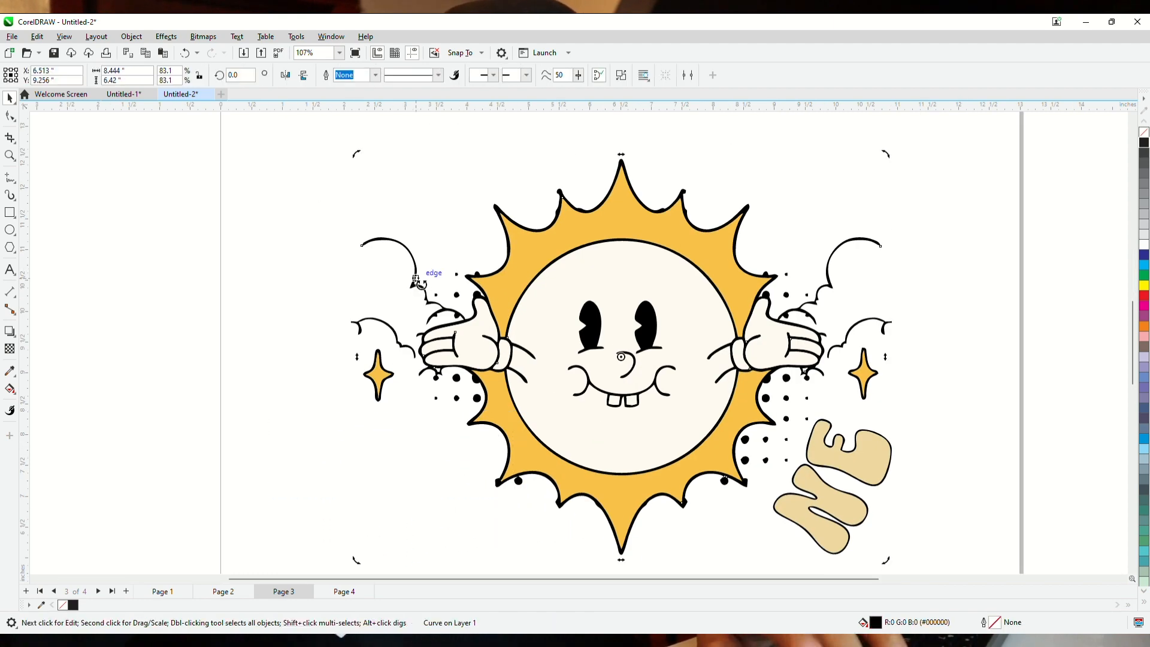
key("Delete")
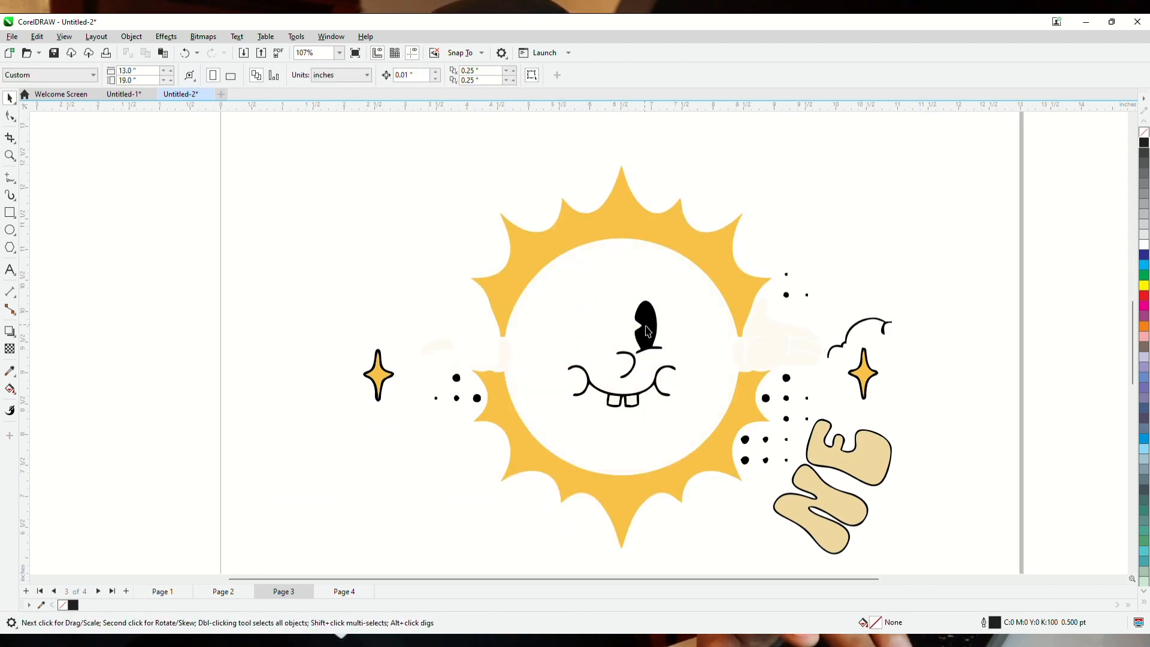
Delete the leftover N and E letters, facial features, halftone dots and right cloud line on page 3
left_click(835, 505)
key("Delete")
left_click(893, 326)
key("Delete")
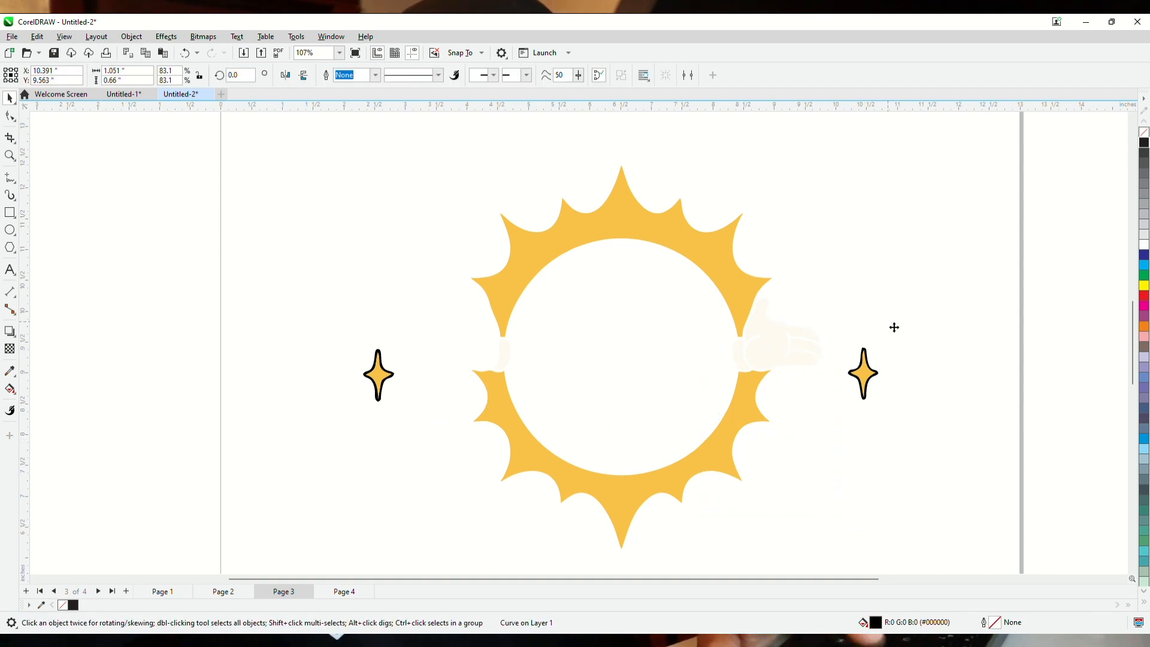
Delete the black outlines of the two sparkle stars on page 3, keeping their marigold fills
scroll(393, 362, "up", 5)
scroll(940, 360, "down", 6)
scroll(940, 360, "up", 4)
left_click(969, 332)
key("Delete")
scroll(971, 358, "down", 4)
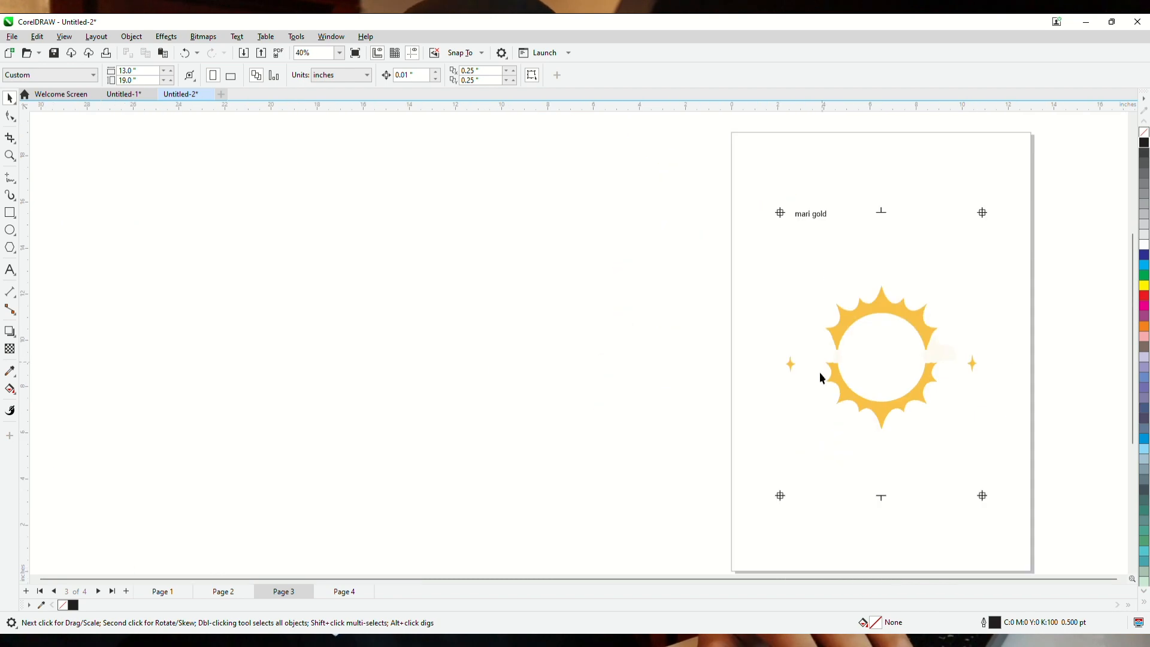
Go to page 4 and delete the black outlines of the first five letters of SHINES
left_click(345, 592)
scroll(953, 264, "up", 3)
left_click(932, 238)
key("Delete")
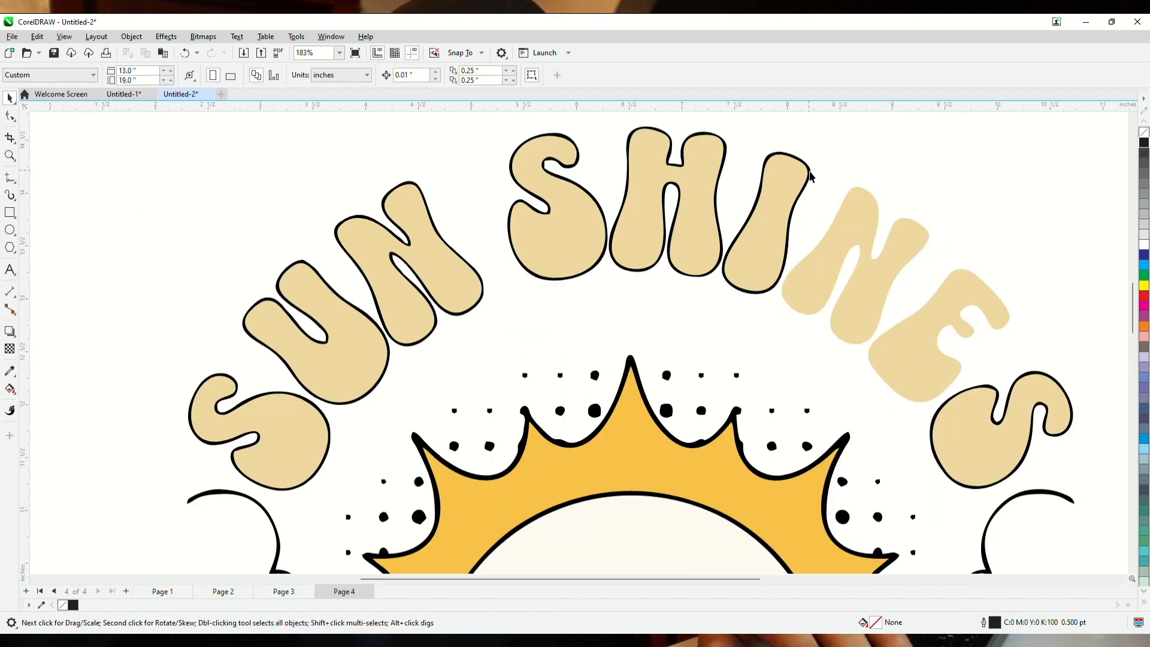
left_click(809, 173)
key("Delete")
left_click(671, 148)
key("Delete")
left_click(578, 157)
key("Delete")
Delete the black outlines of the three letters in the word SUN on page 4
left_click(385, 202)
key("Delete")
left_click(290, 285)
key("Delete")
left_click(231, 376)
key("Delete")
Delete the halftone dots at the sun's upper right and the black outline of the final S in SHINES on page 4
scroll(230, 376, "down", 3)
scroll(641, 446, "up", 5)
left_click(640, 442)
key("Delete")
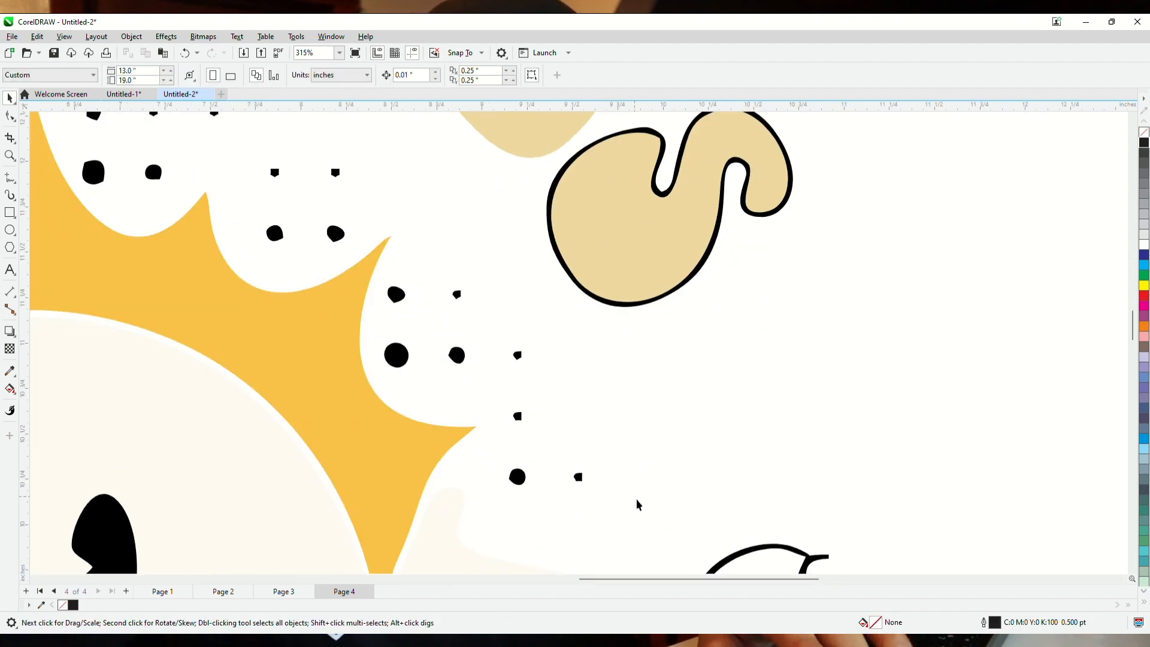
left_click_drag(631, 486, 333, 233)
key("Delete")
left_click(616, 303)
key("Delete")
Delete the remaining halftone dots around the upper half of the sun on page 4
scroll(419, 325, "down", 3)
left_click_drag(430, 326, 206, 264)
left_click_drag(188, 321, 246, 366)
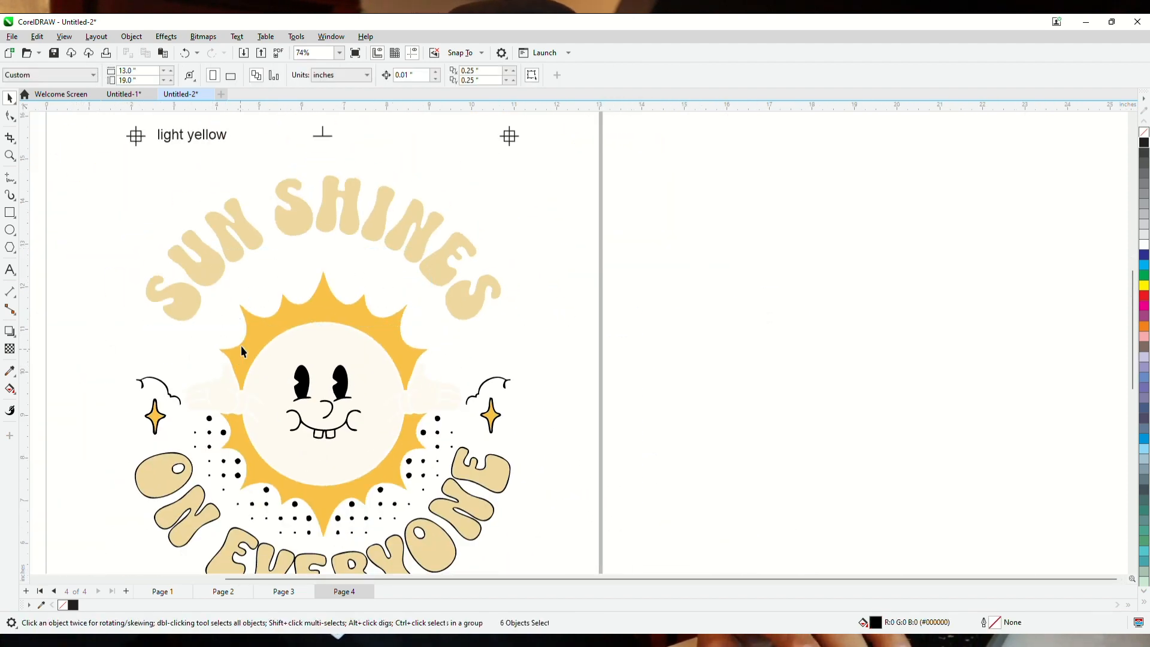
key("Delete")
Delete the black outlines of the letters E, V, E, R, Y and O in EVERYONE on page 4
scroll(274, 563, "up", 3)
left_click(265, 470)
key("Delete")
left_click(570, 505)
key("Delete")
left_click(695, 477)
key("Delete")
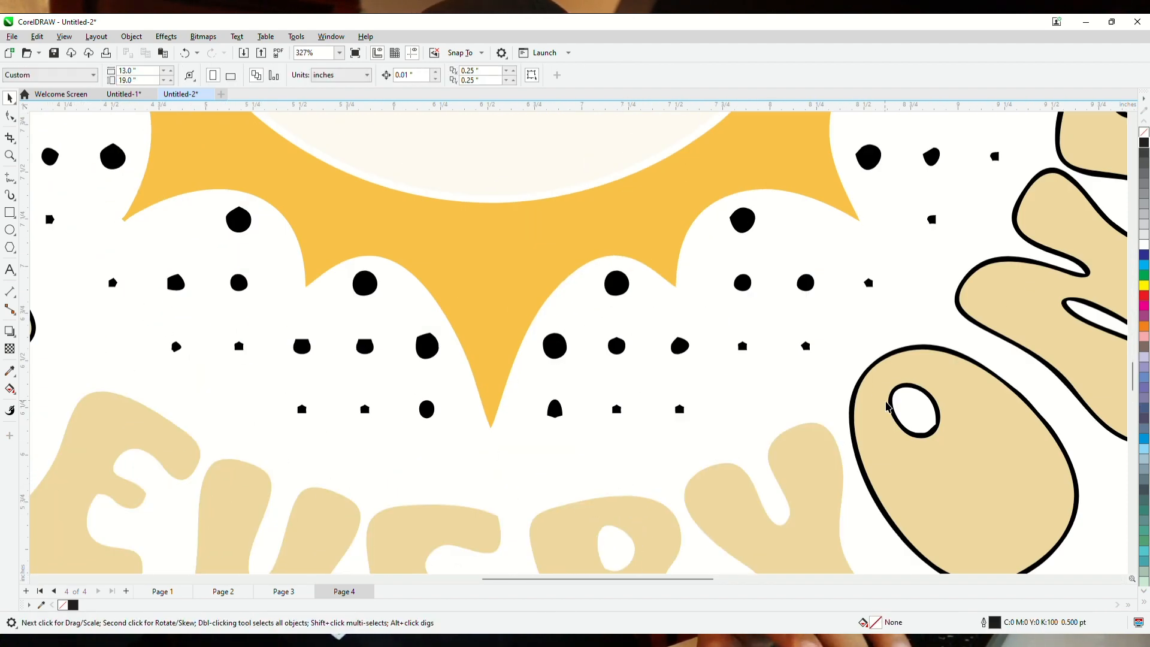
left_click(889, 413)
key("Delete")
Delete the halftone dots between the bottom of the sun and the word EVERYONE on page 4
left_click_drag(814, 399, 390, 214)
key("Delete")
left_click_drag(756, 423, 105, 203)
key("Delete")
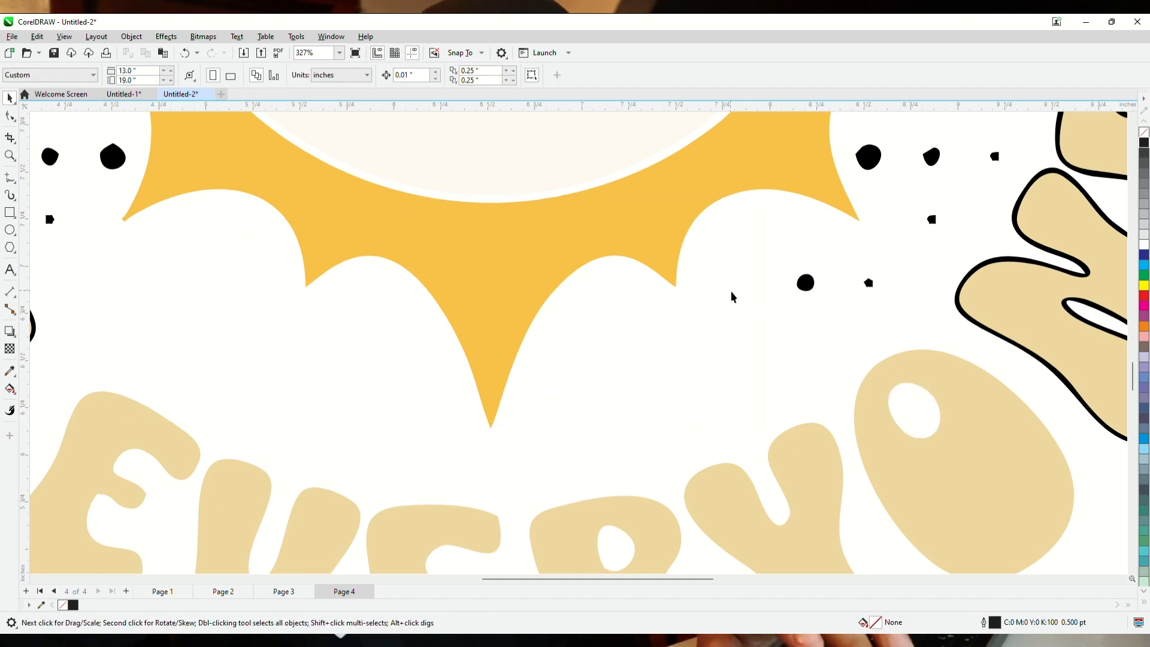
Delete the black outlines of the final N and E in EVERYONE on page 4
scroll(614, 290, "down", 2)
scroll(935, 191, "up", 4)
left_click(809, 297)
key("Delete")
scroll(284, 258, "down", 4)
left_click(282, 346)
key("Delete")
scroll(302, 296, "down", 3)
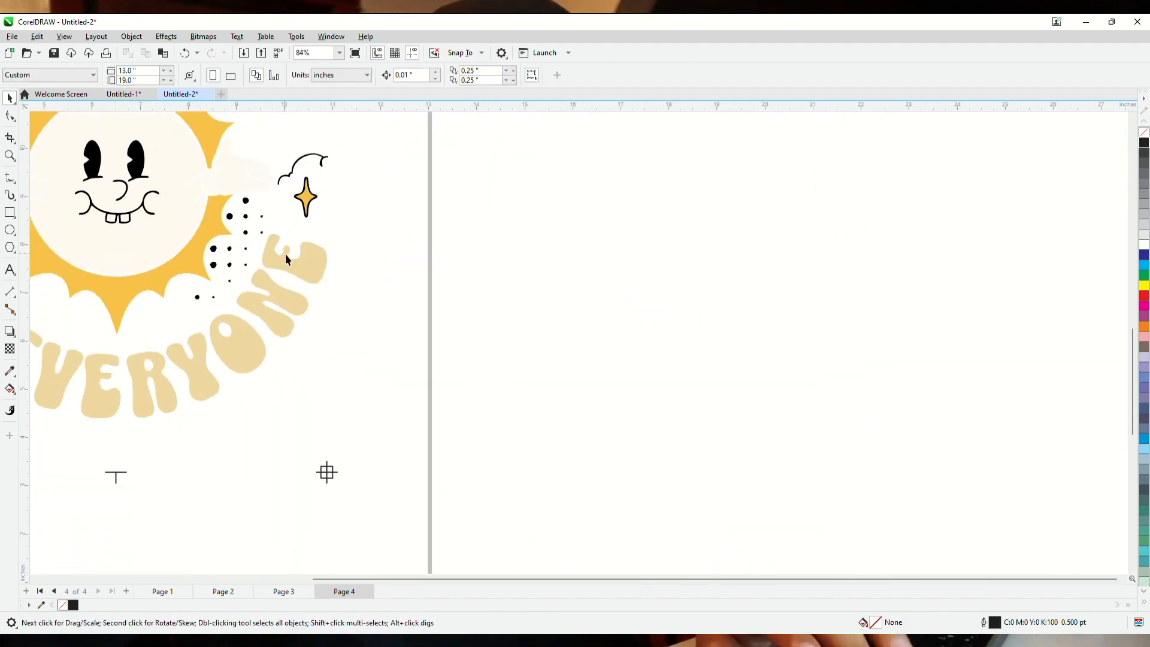
Delete the right cloud line, the right sparkle star's black outline and the cream face disc on page 4
scroll(283, 149, "up", 4)
left_click(307, 174)
key("Delete")
left_click(367, 231)
key("Delete")
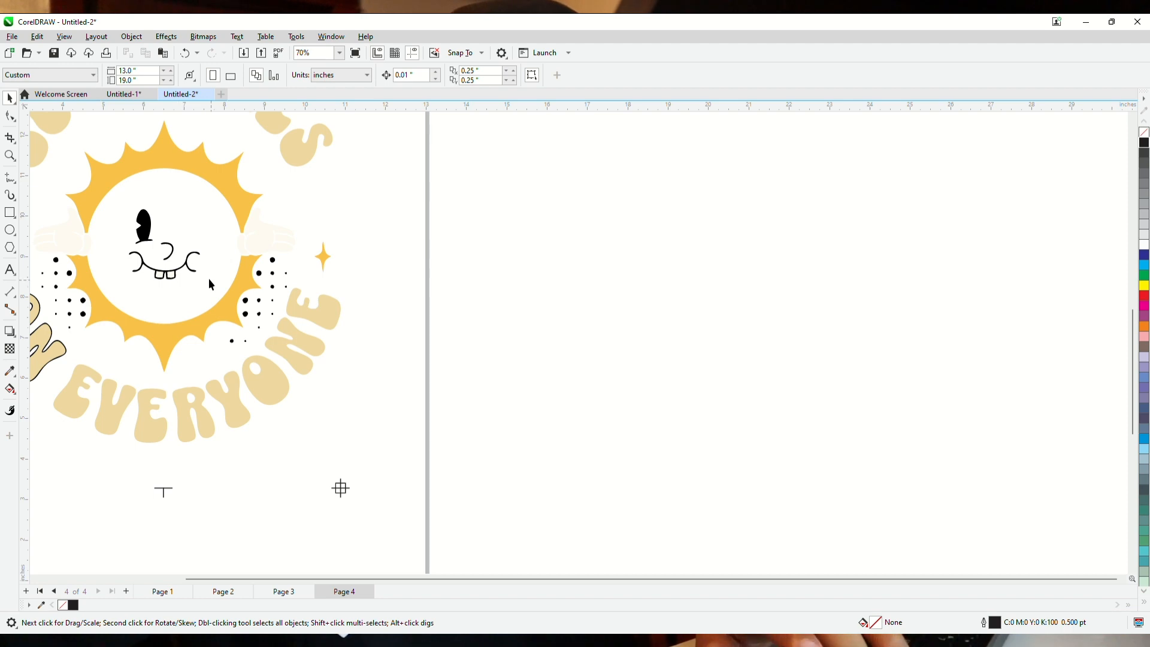
Delete the remaining facial features and the halftone dots at the sun's lower right on page 4
scroll(267, 264, "up", 4)
left_click_drag(156, 208, 321, 439)
key("Delete")
scroll(214, 412, "down", 3)
left_click_drag(144, 382, 252, 458)
key("Delete")
scroll(253, 464, "down", 4)
scroll(54, 439, "up", 3)
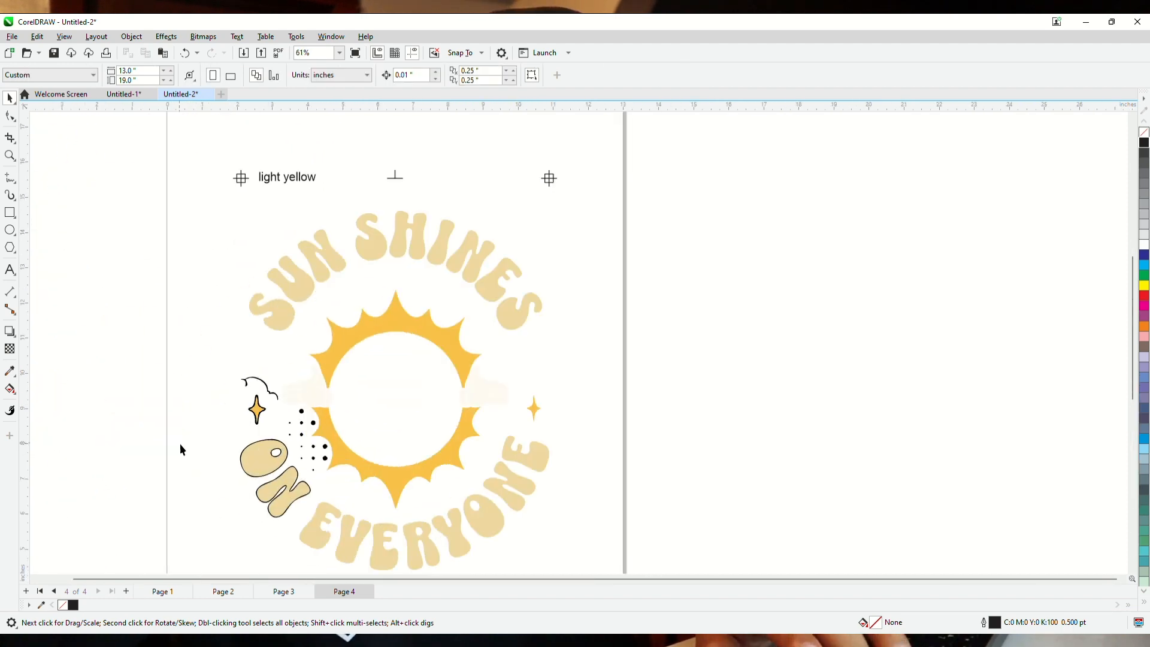
Delete the left cloud line, the left sparkle star and the halftone dots beside the sun's left edge on page 4
scroll(277, 418, "up", 4)
left_click(228, 313)
key("Delete")
scroll(269, 376, "down", 3)
left_click(382, 310)
key("Delete")
left_click(365, 448)
key("Delete")
key("Delete")
Delete the marigold sun rays and the right sparkle star on page 4
left_click_drag(505, 353, 635, 404)
key("Delete")
left_click_drag(605, 335, 303, 460)
key("Delete")
Delete the black outlines of the O, its inner hole and the N in the word ON on page 4
scroll(276, 459, "up", 4)
left_click(290, 410)
key("Delete")
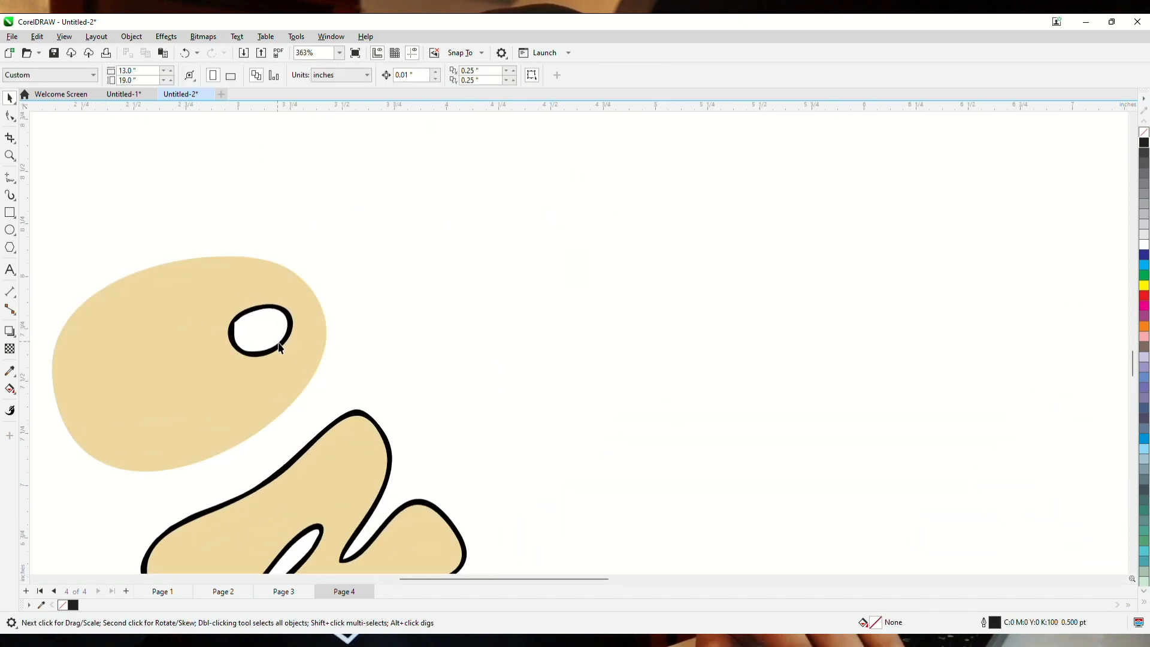
left_click(280, 343)
key("Delete")
scroll(269, 306, "down", 1)
left_click(336, 400)
key("Delete")
scroll(407, 388, "down", 4)
scroll(497, 325, "up", 2)
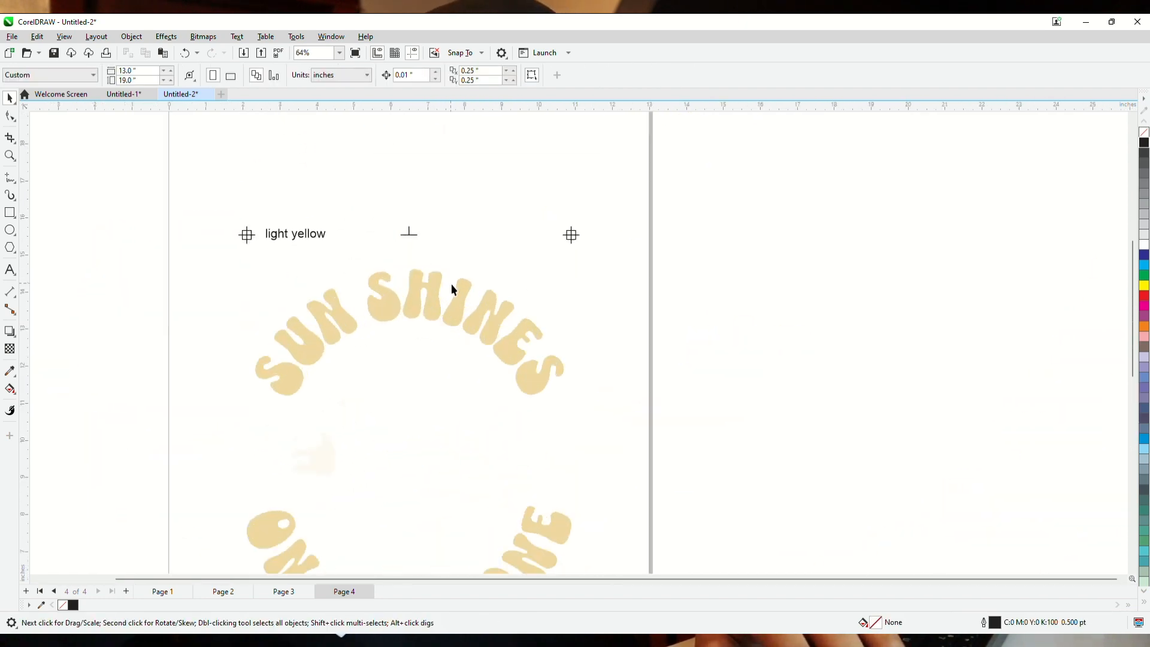
Select the SUN SHINES lettering on page 4 and fill it with black
scroll(552, 353, "down", 2)
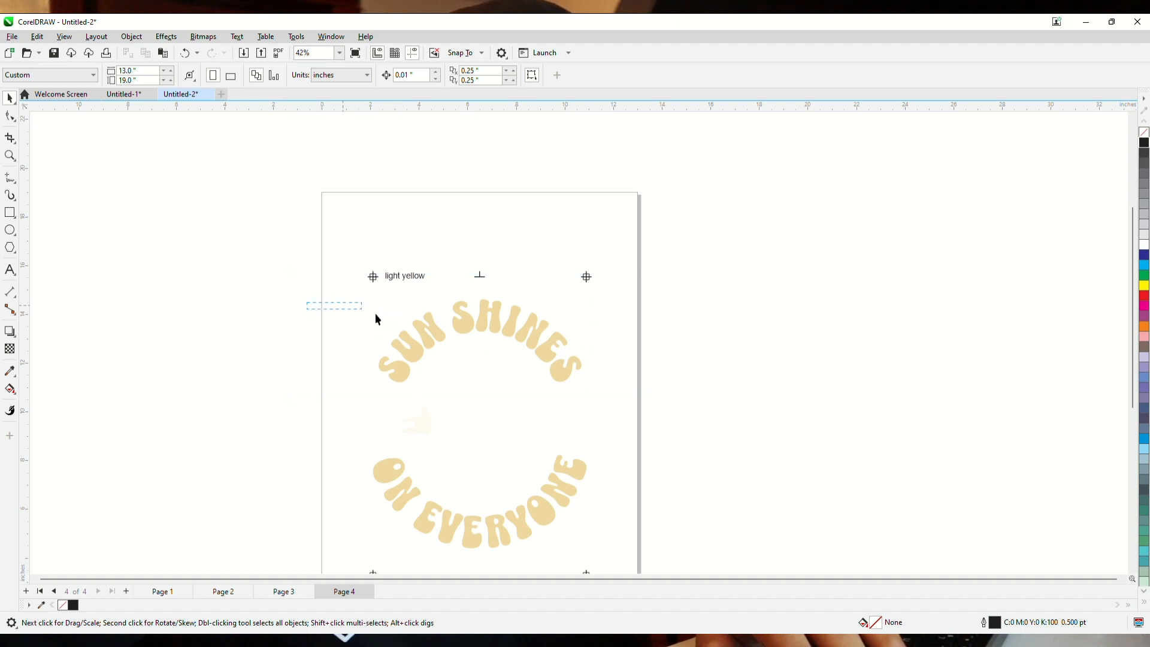
left_click_drag(630, 405, 629, 403)
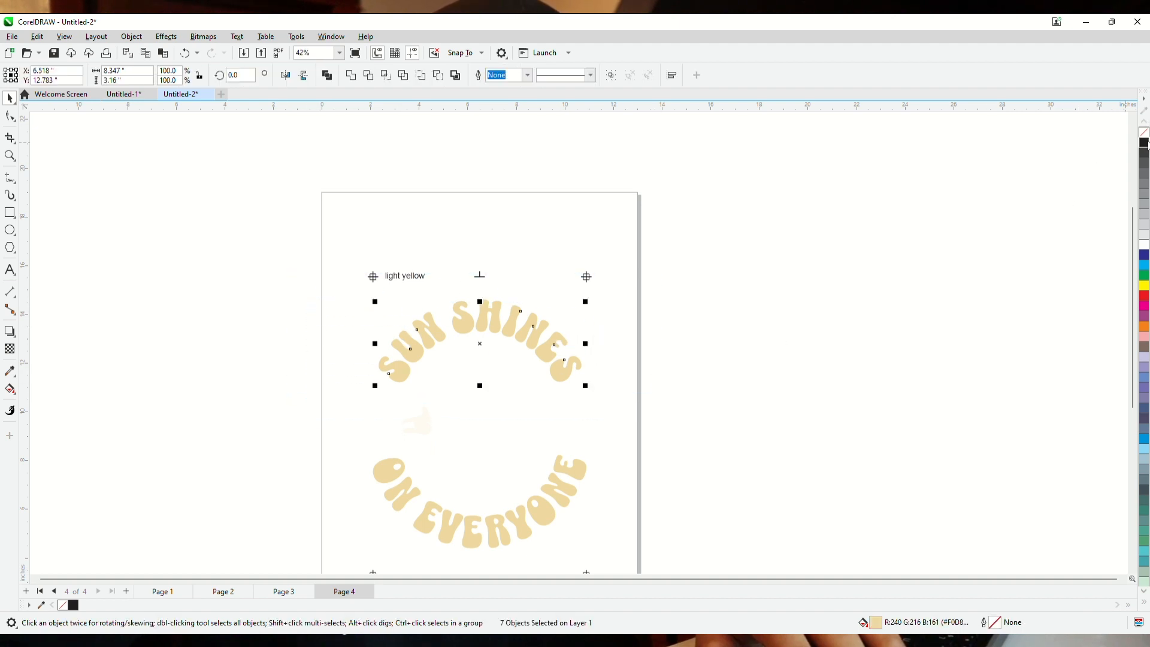
left_click(1145, 142)
scroll(543, 333, "down", 1)
left_click(711, 360)
Fill the remaining beige S and H in SHINES on page 4 with black
left_click(482, 310)
scroll(493, 308, "up", 6)
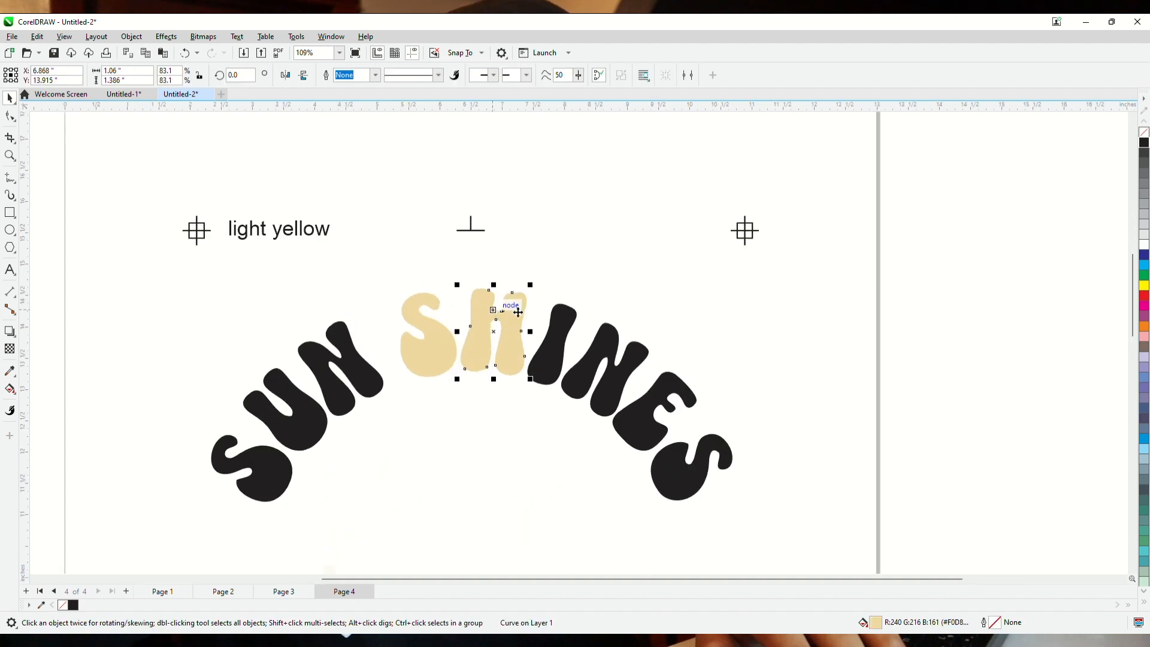
left_click(1144, 143)
left_click(446, 349)
left_click(1145, 143)
left_click(904, 362)
Fill all the letters of ON EVERYONE on page 4 with black
scroll(904, 362, "down", 9)
scroll(949, 491, "up", 4)
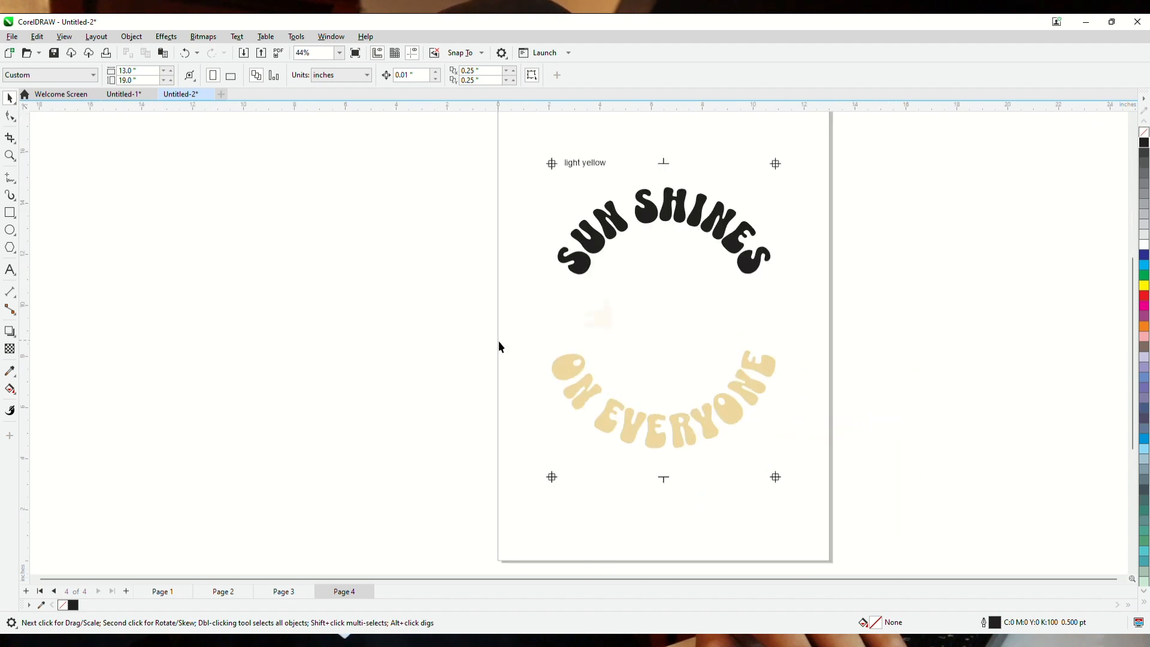
left_click_drag(866, 456, 867, 457)
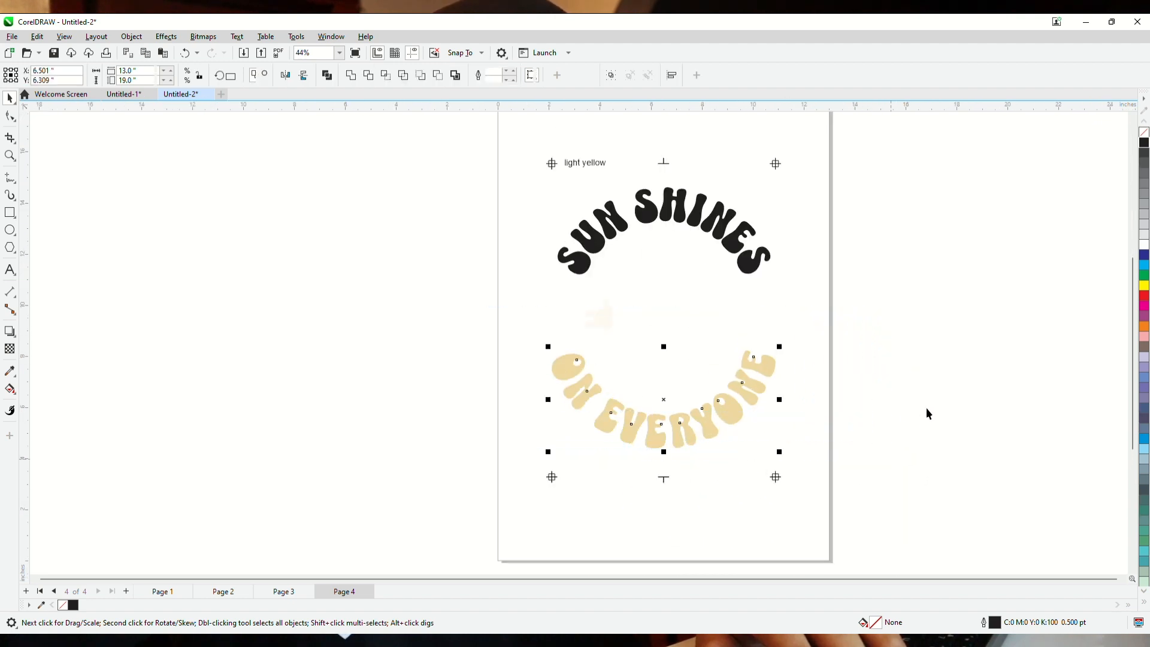
left_click(1145, 143)
key("Escape")
Fill the sun rays and sparkle stars on page 3 with black
left_click(282, 593)
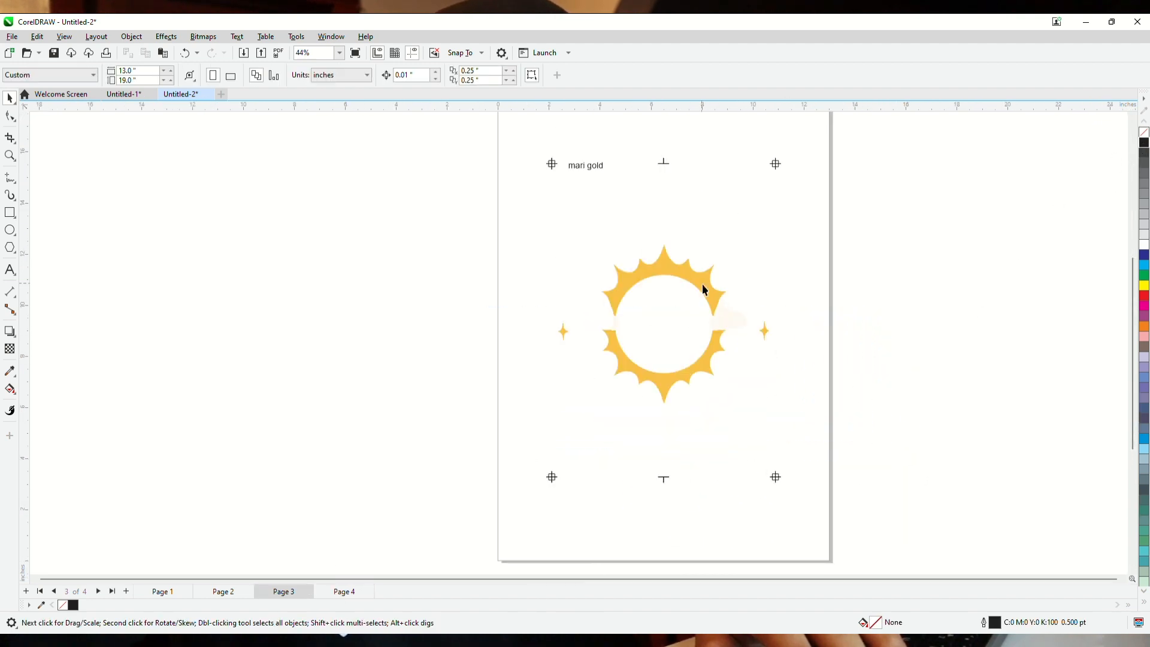
left_click(1145, 144)
key("Escape")
Delete the leftover hand and cuff pieces around the sun on page 3
left_click(721, 322)
key("Delete")
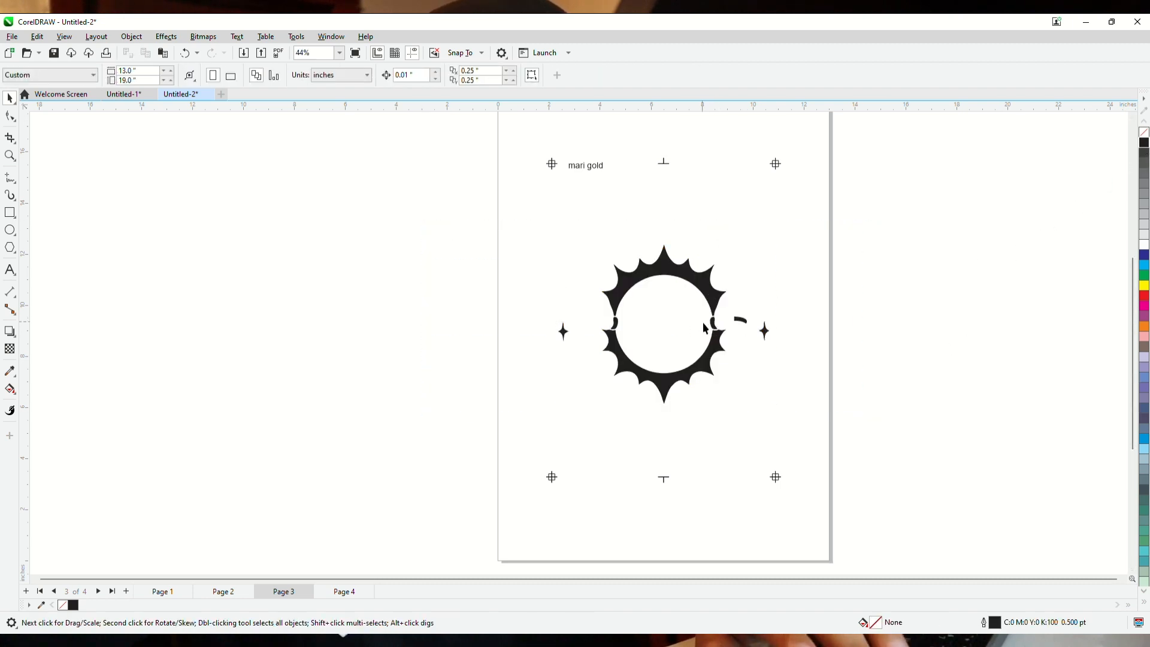
scroll(630, 331, "up", 2)
left_click(599, 316)
key("Delete")
left_click(849, 311)
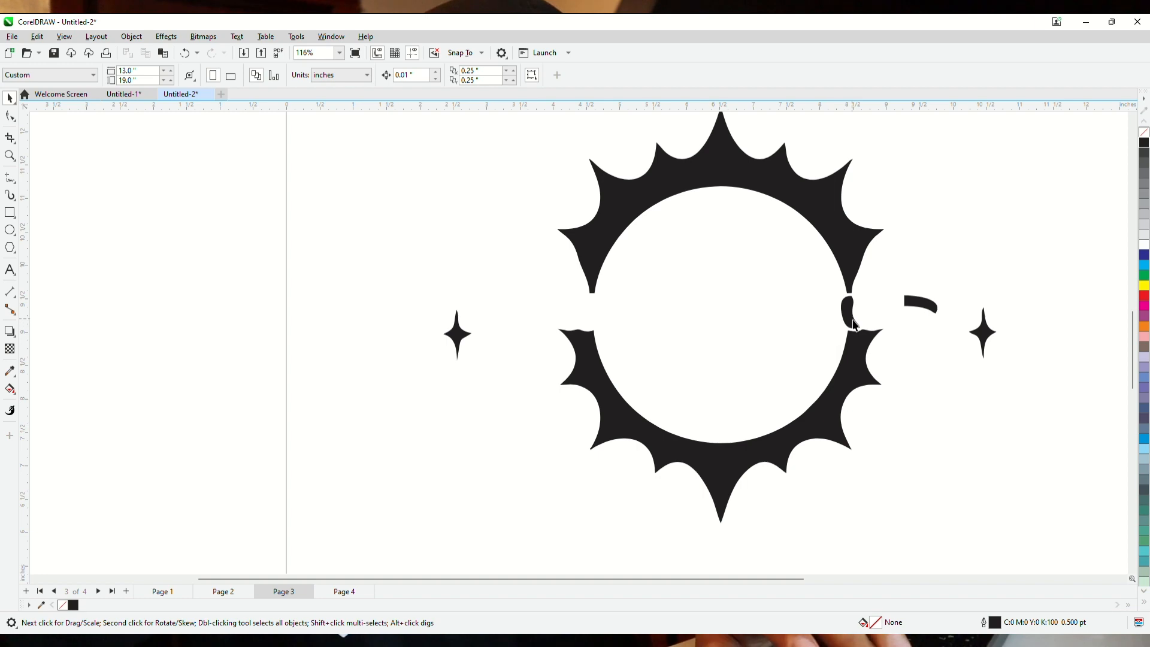
key("Delete")
left_click(919, 304)
key("Delete")
scroll(953, 321, "down", 3)
scroll(1006, 318, "down", 1)
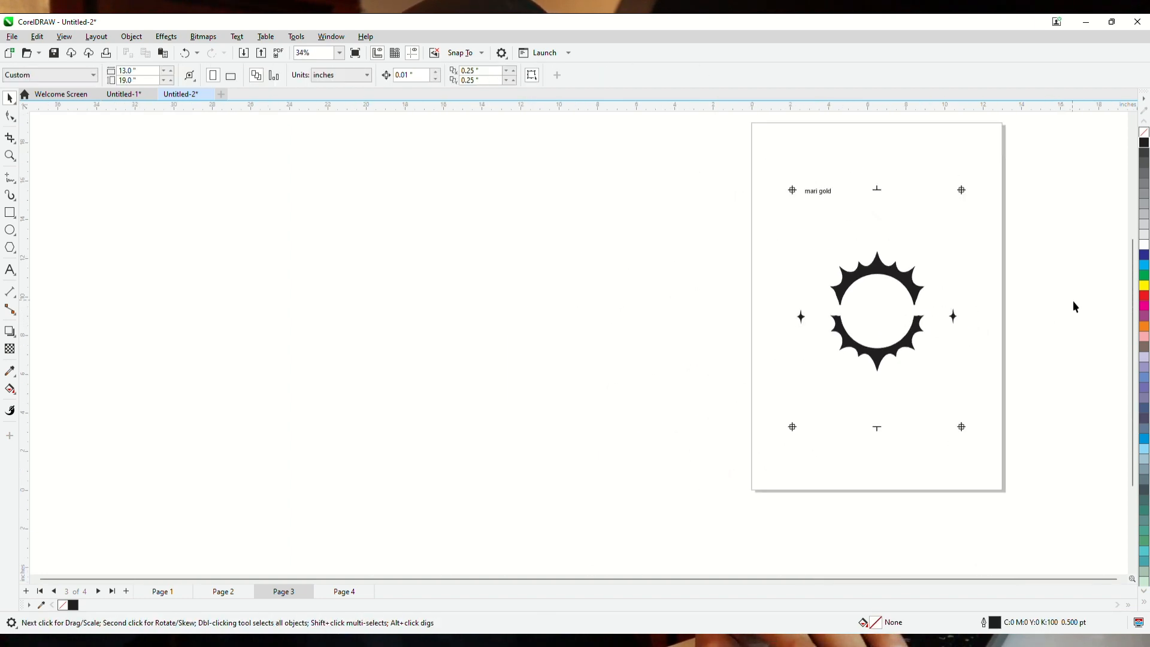
Review the black separation, the full-colour original, and the marigold and light yellow separation pages
scroll(1073, 307, "up", 2)
left_click(230, 591)
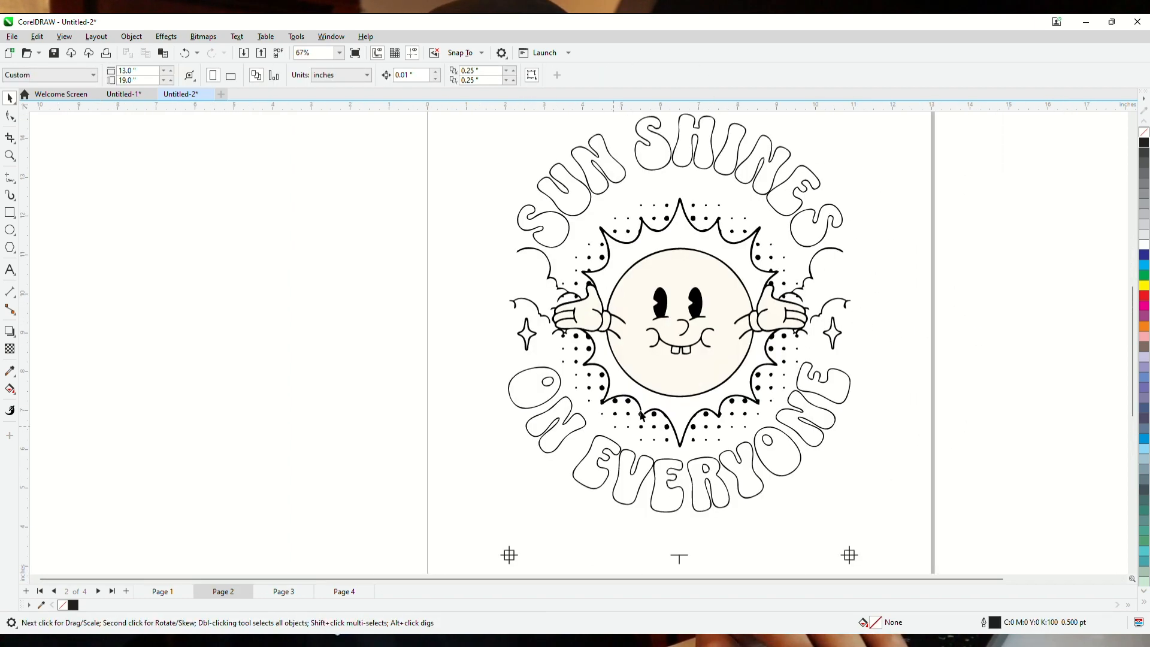
scroll(827, 299, "down", 2)
scroll(901, 272, "down", 1)
scroll(963, 257, "up", 2)
scroll(1043, 270, "down", 2)
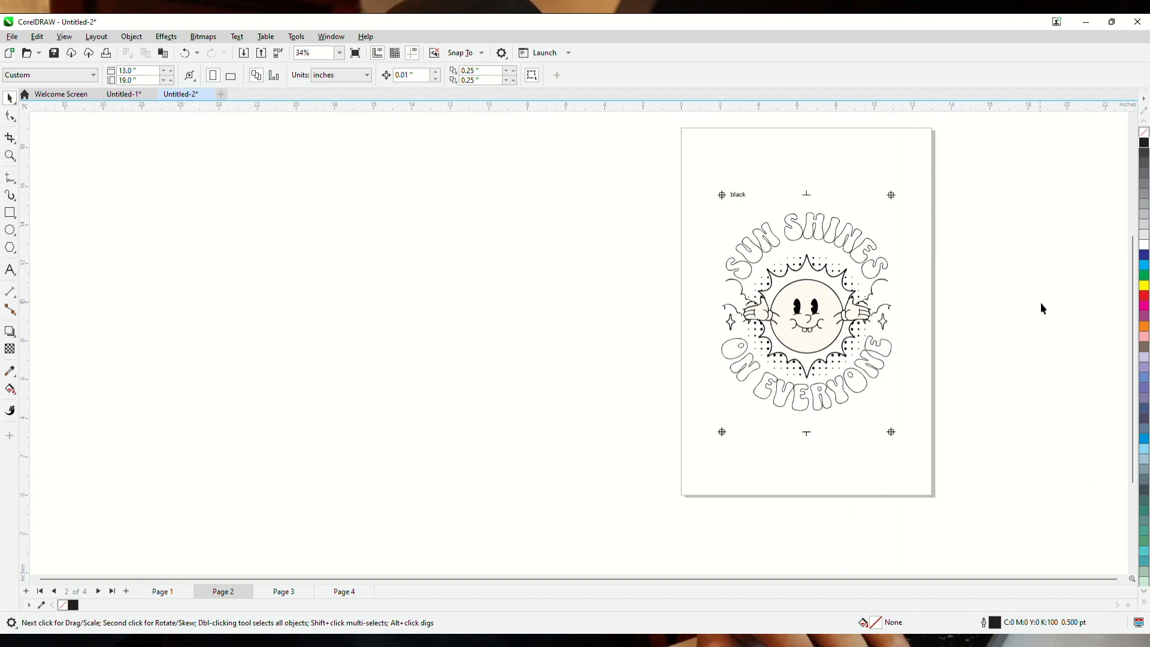
left_click(163, 591)
scroll(1044, 285, "up", 1)
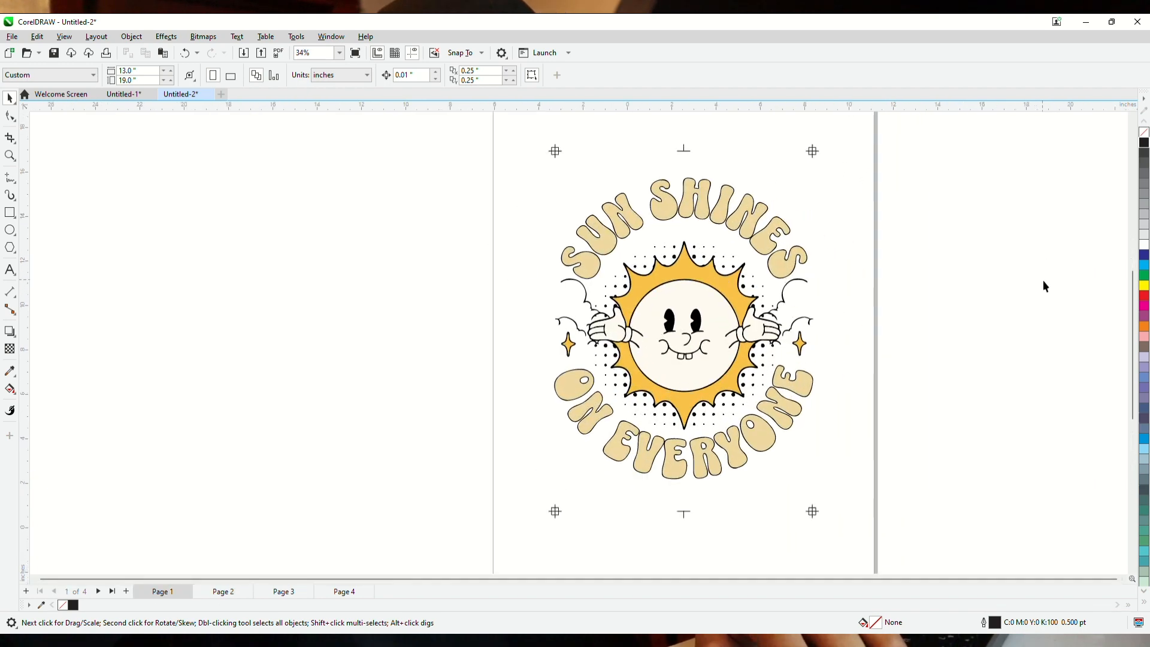
scroll(655, 189, "up", 1)
scroll(737, 270, "down", 2)
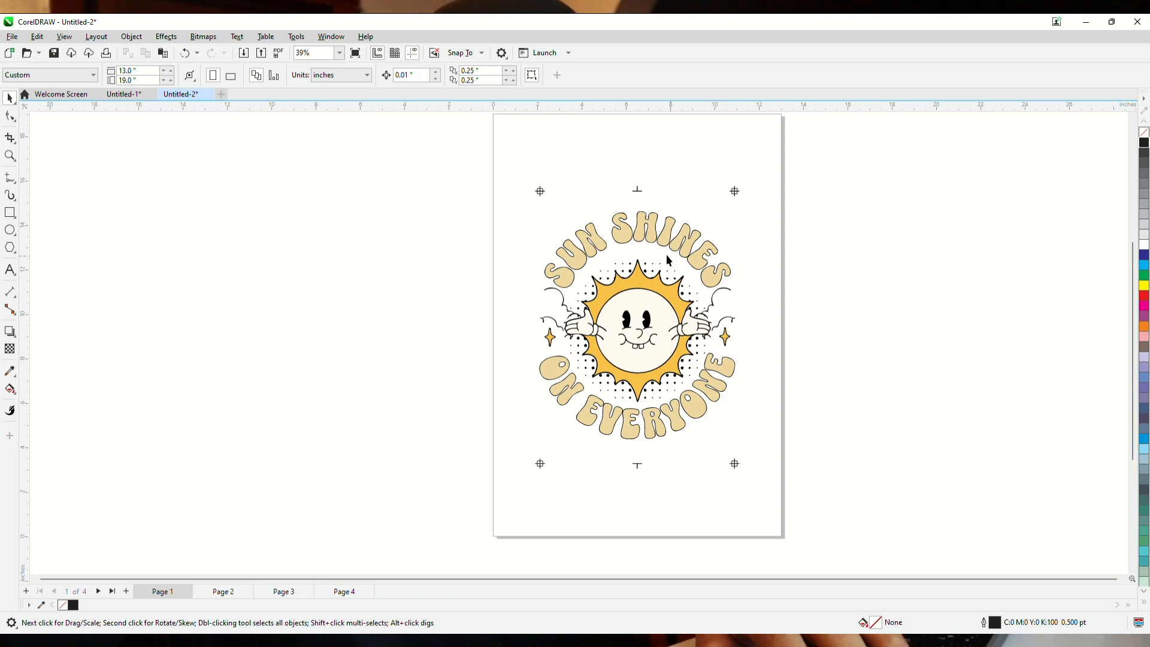
left_click(223, 595)
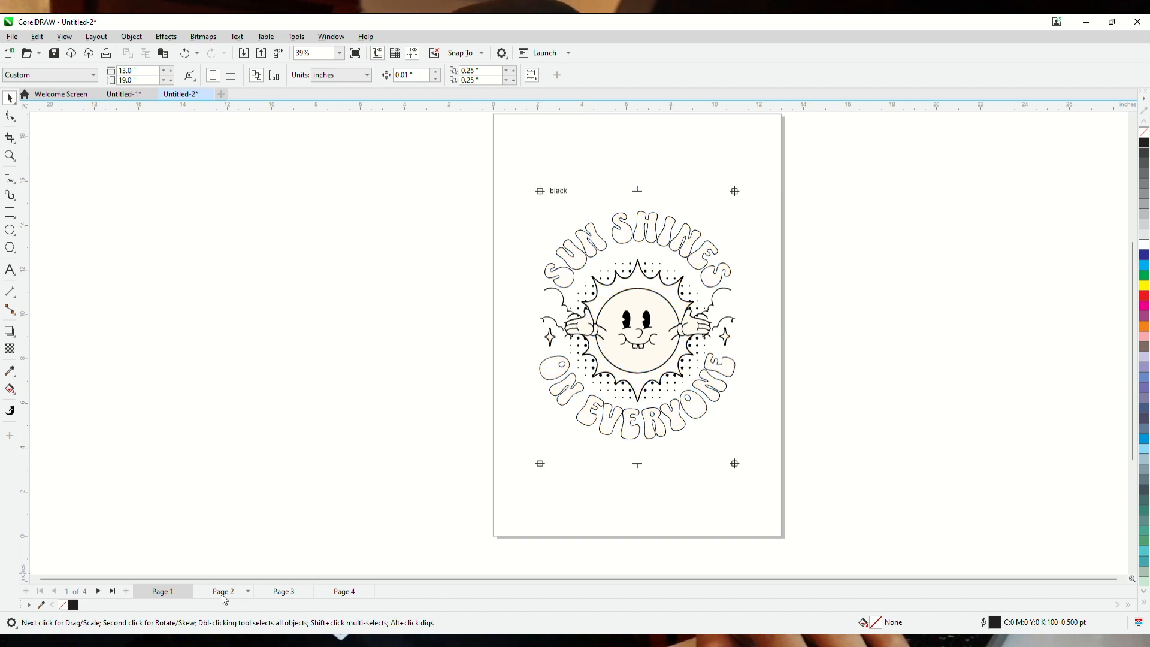
left_click(285, 593)
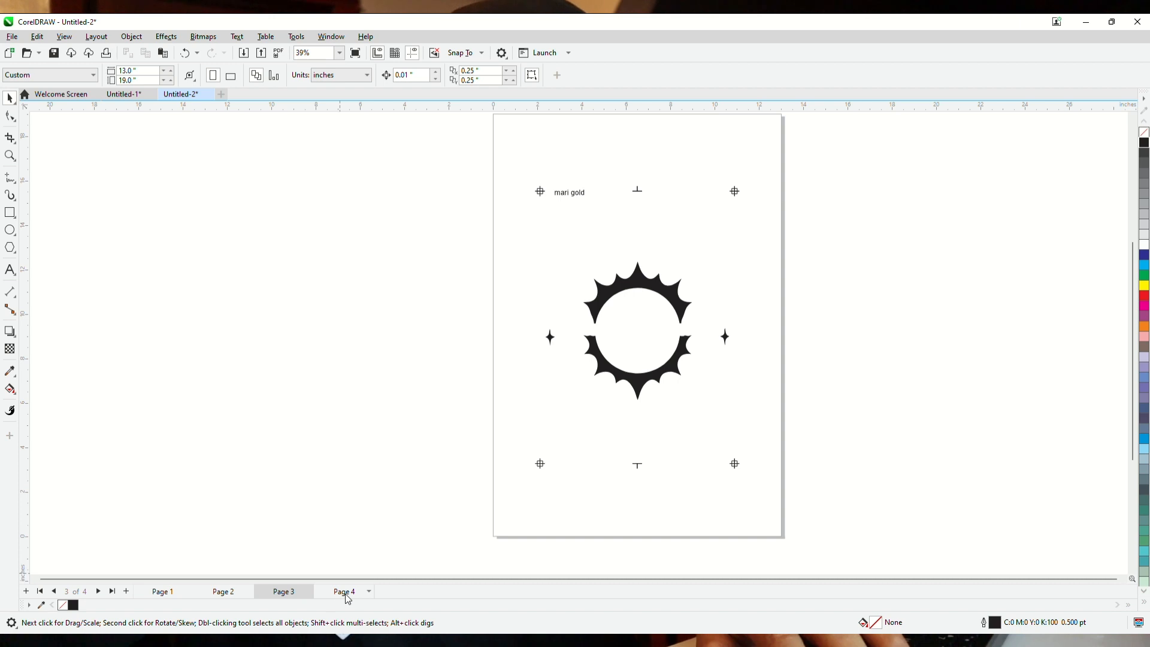
left_click(327, 593)
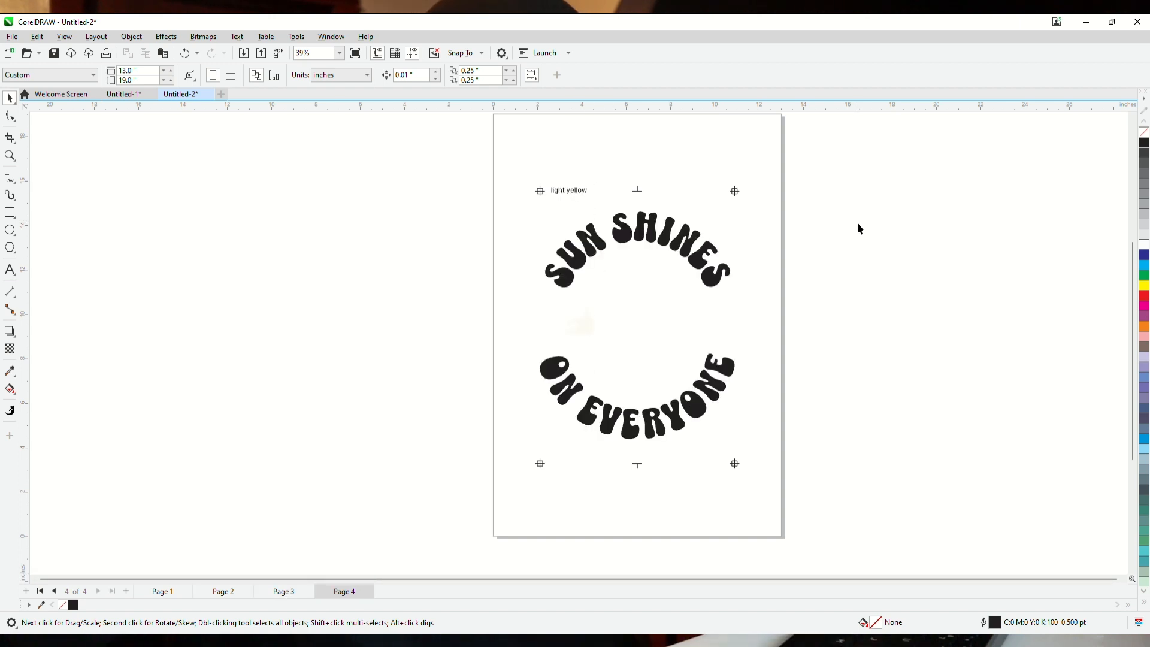